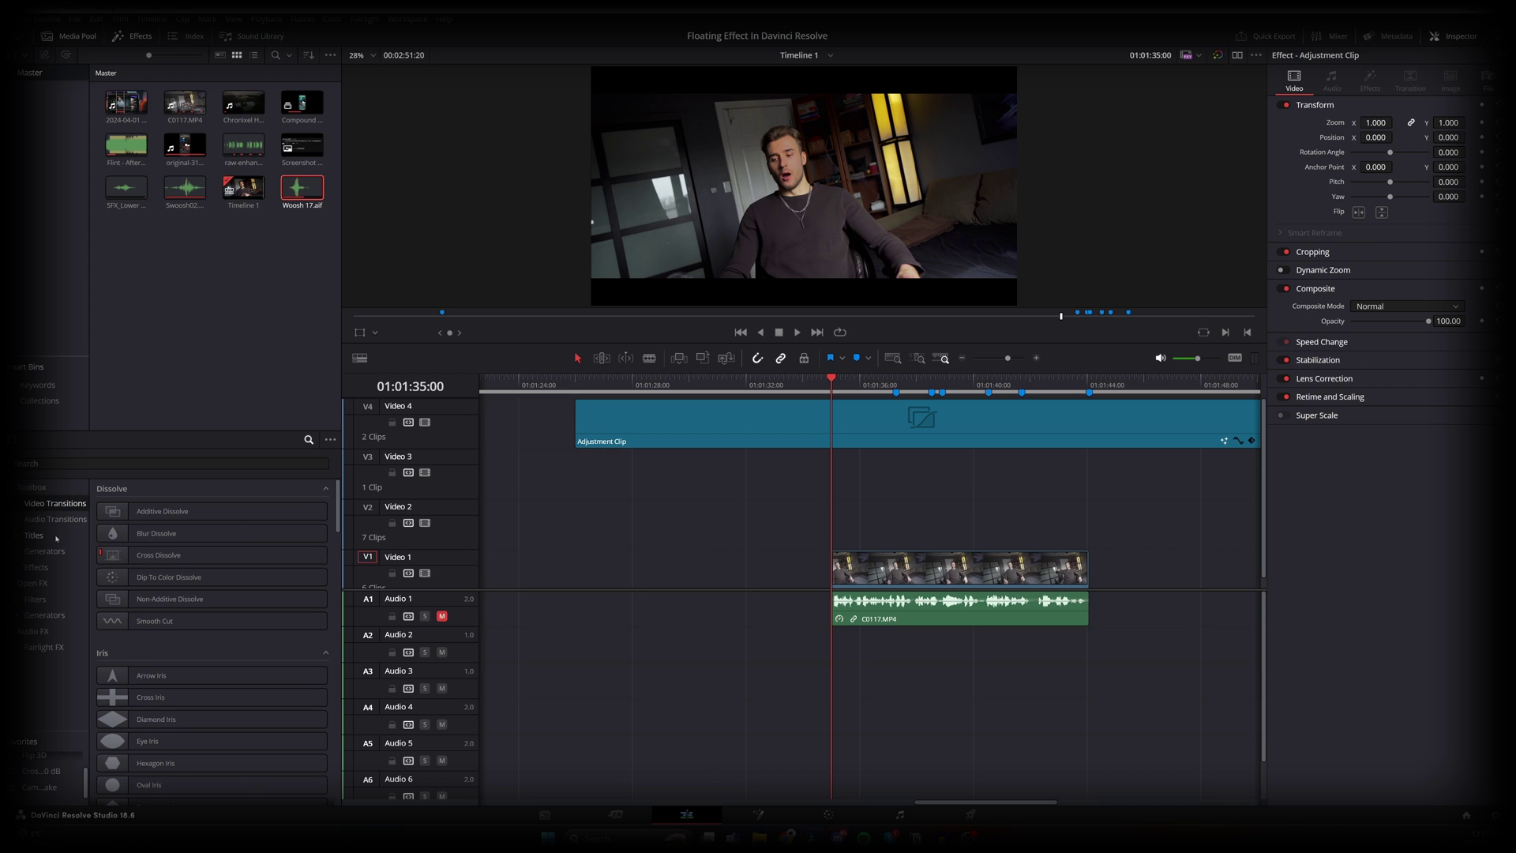
Step: Place a Text+ title on Video 2 above the talking-head clip
left_click(35, 535)
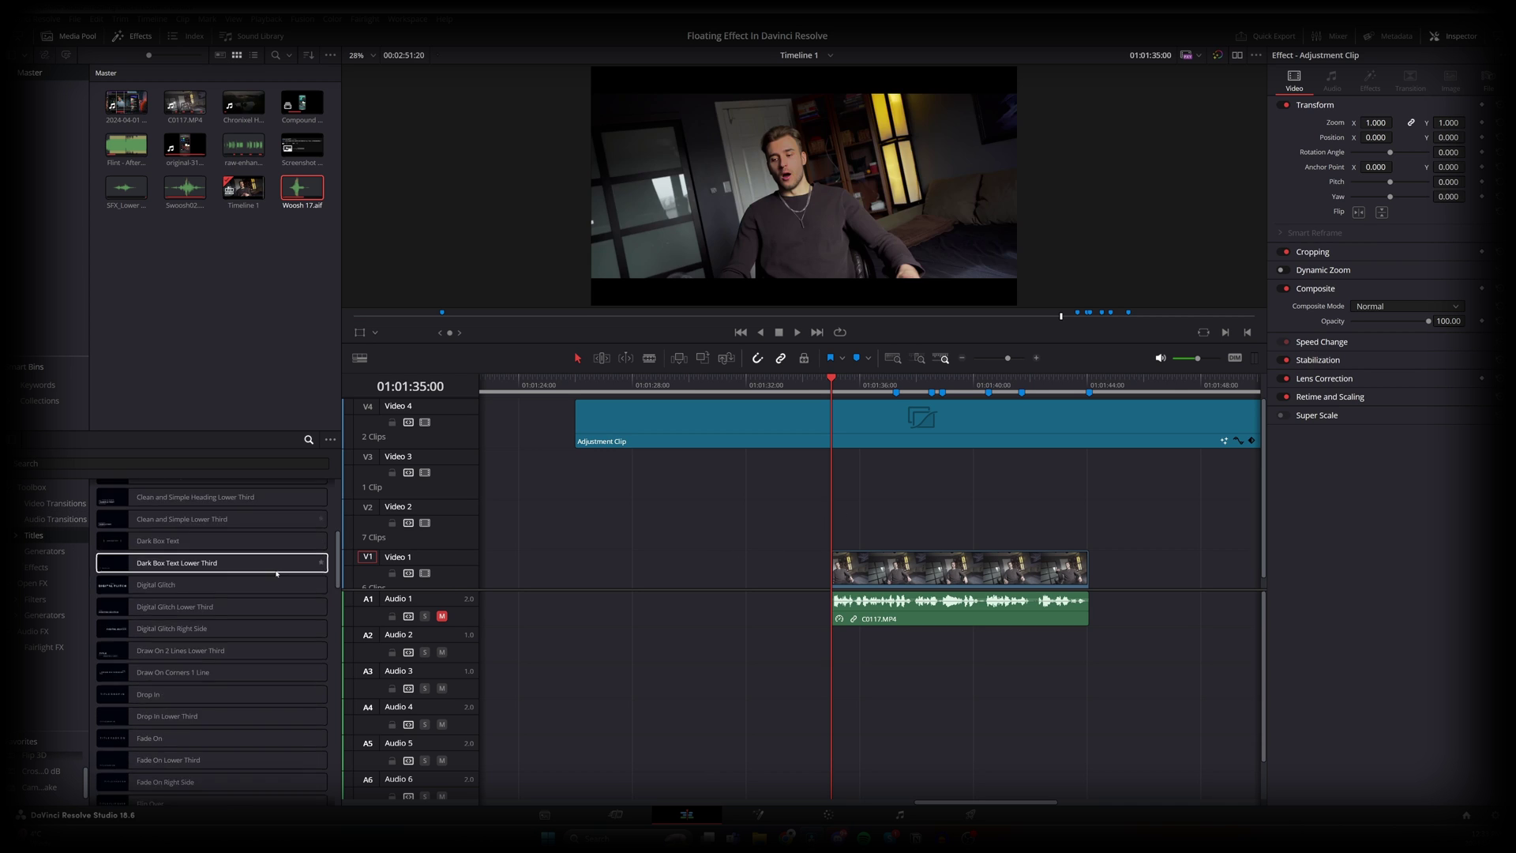
scroll(268, 582, "down", 10)
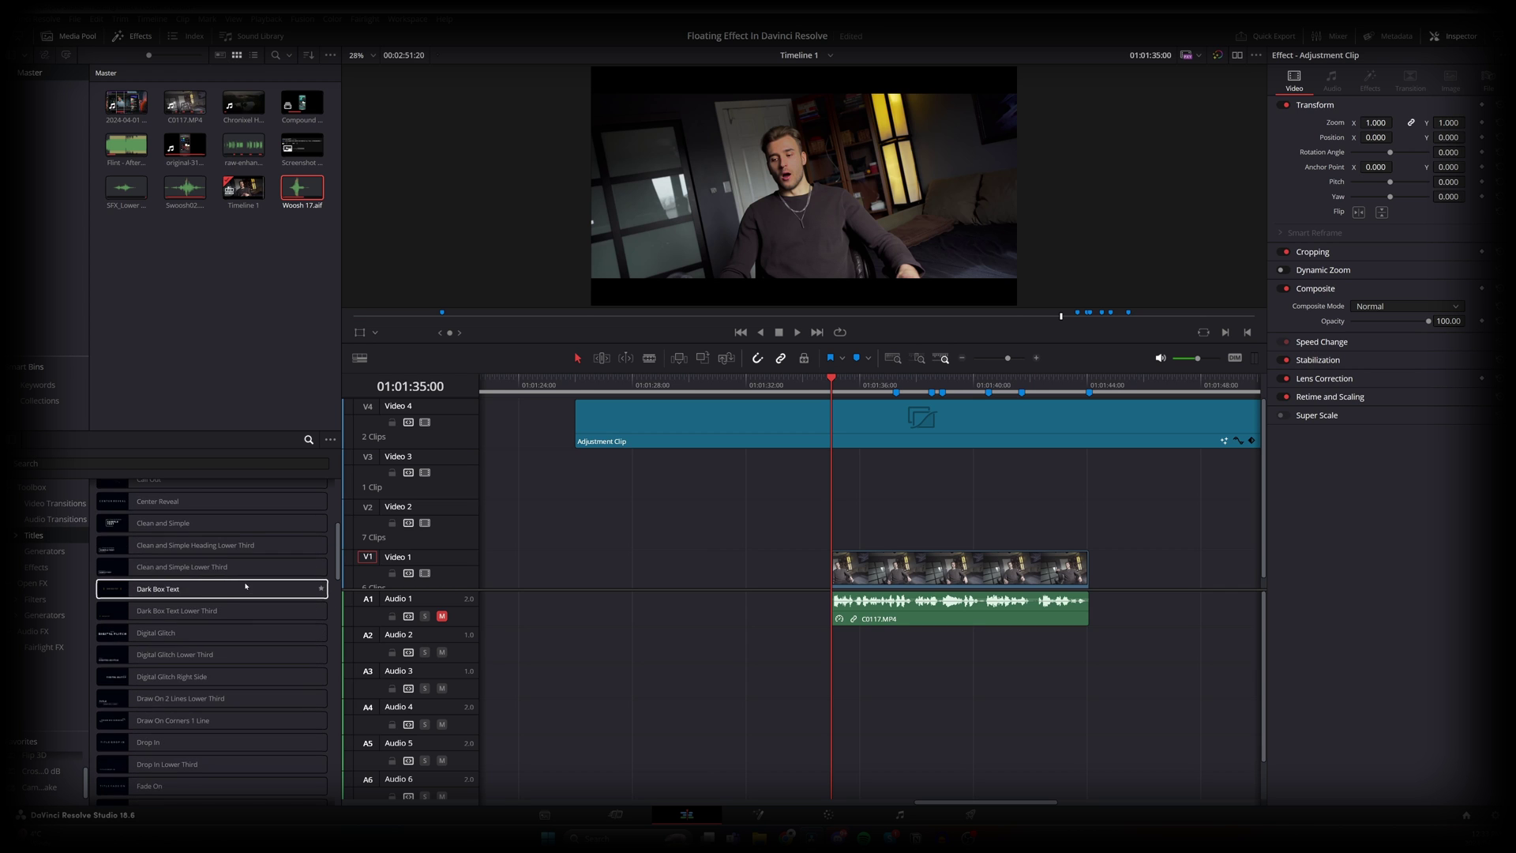
scroll(248, 588, "up", 2)
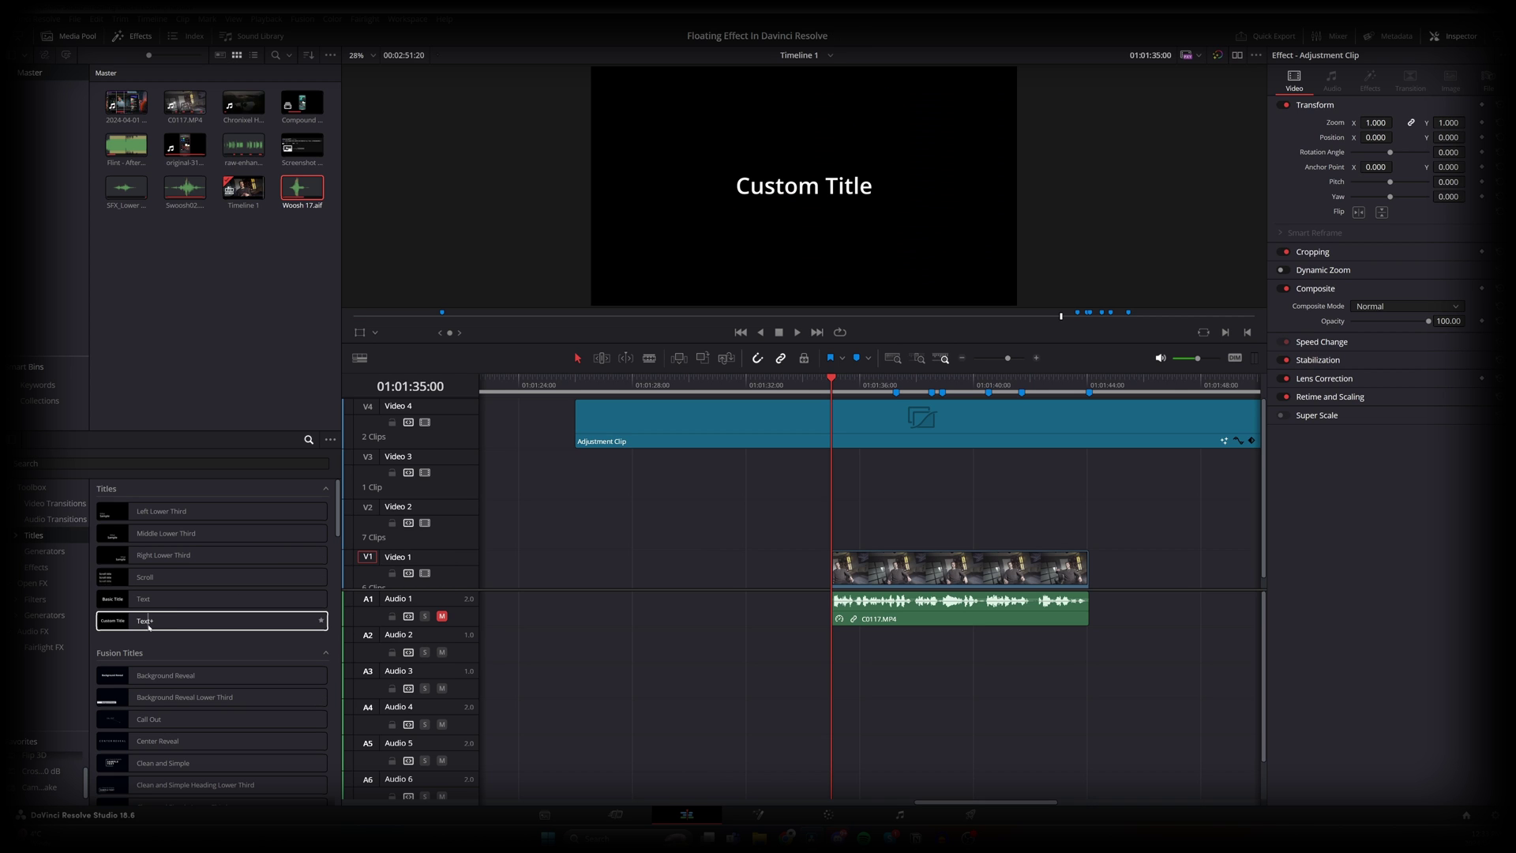
left_click_drag(148, 623, 903, 539)
Step: Slide the title clip to start at Marker 2 and select its Custom Title text
left_click(927, 522)
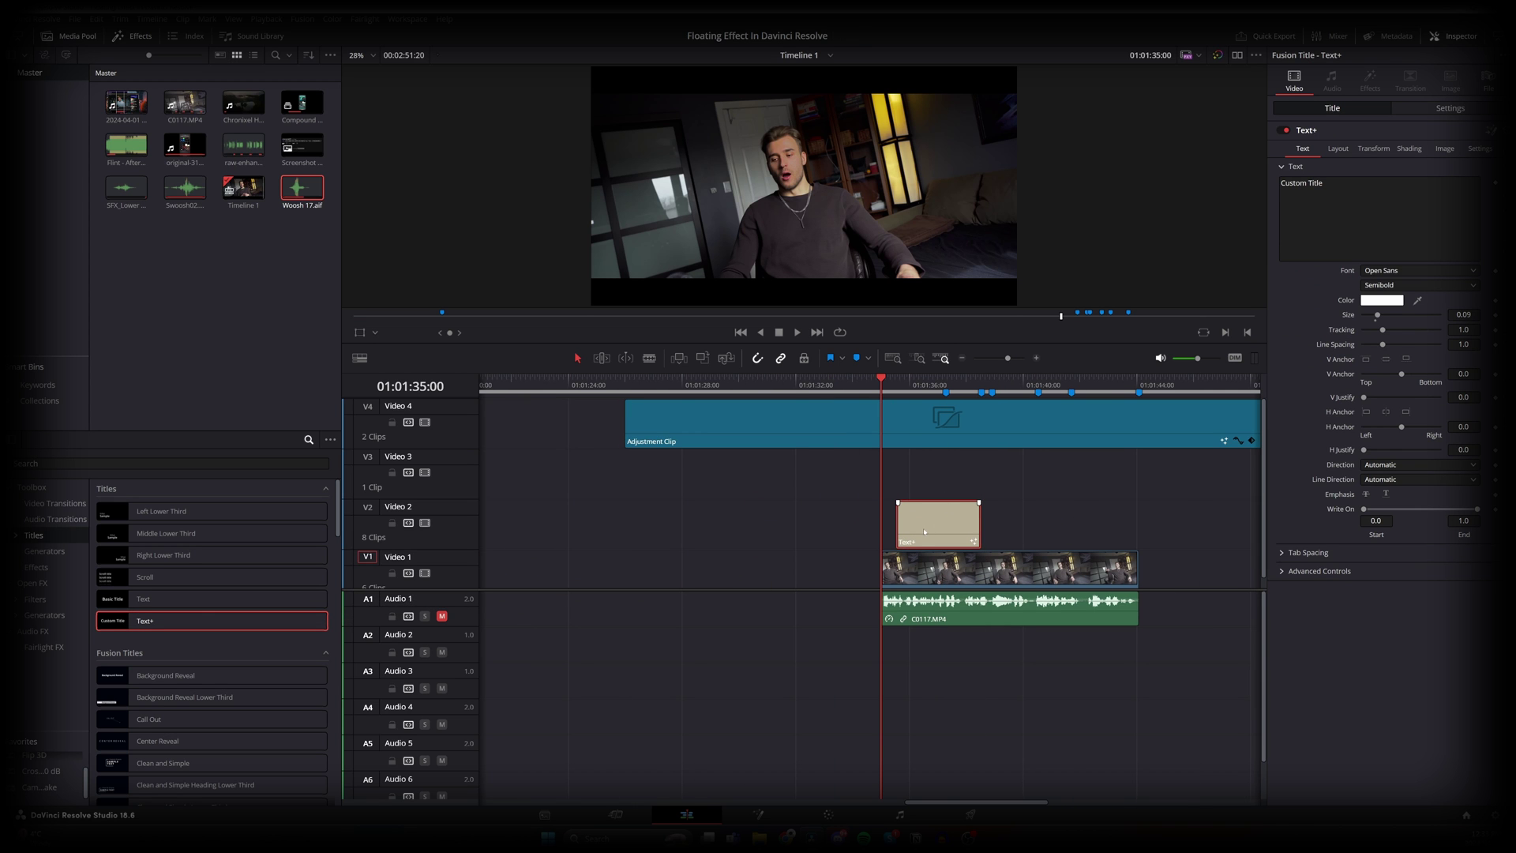
left_click_drag(923, 532, 978, 531)
left_click(945, 385)
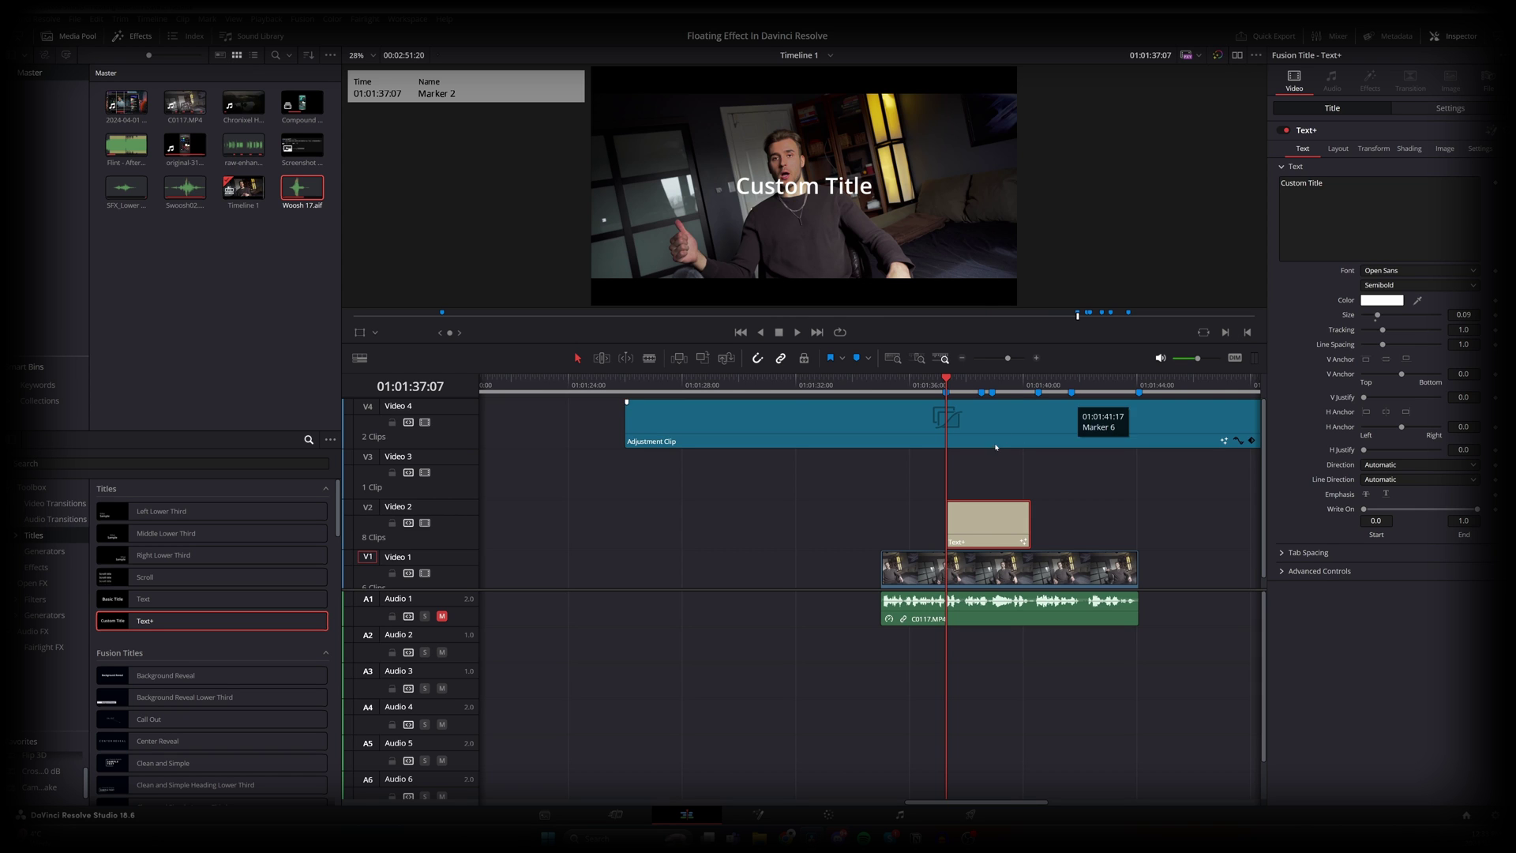
triple_click(1301, 183)
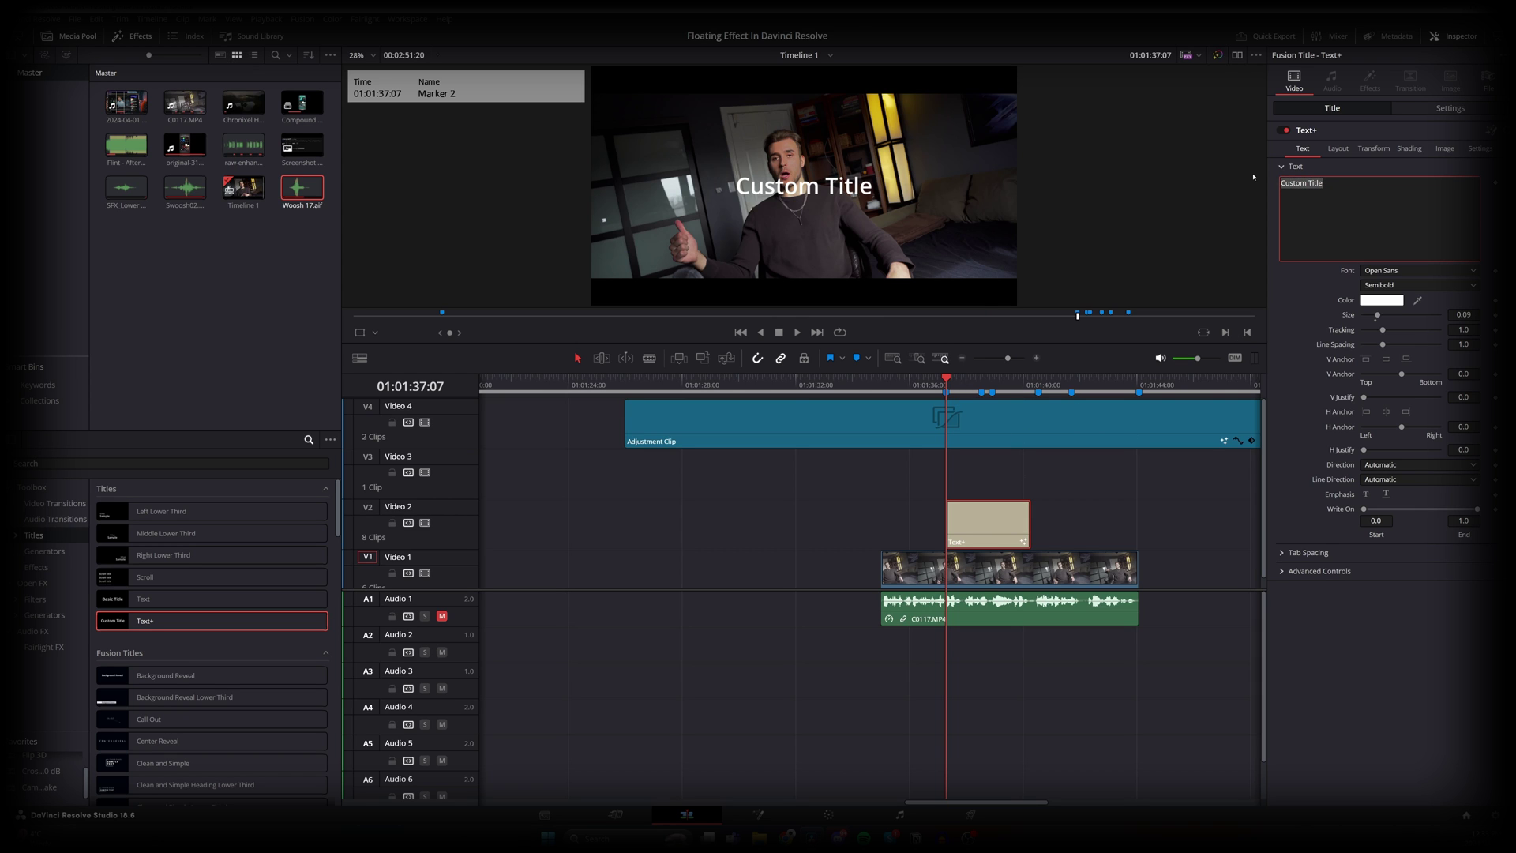
Step: Change the title to 'TEXT' in Extrabold at a larger size, positioned at X -291
type("TEXT")
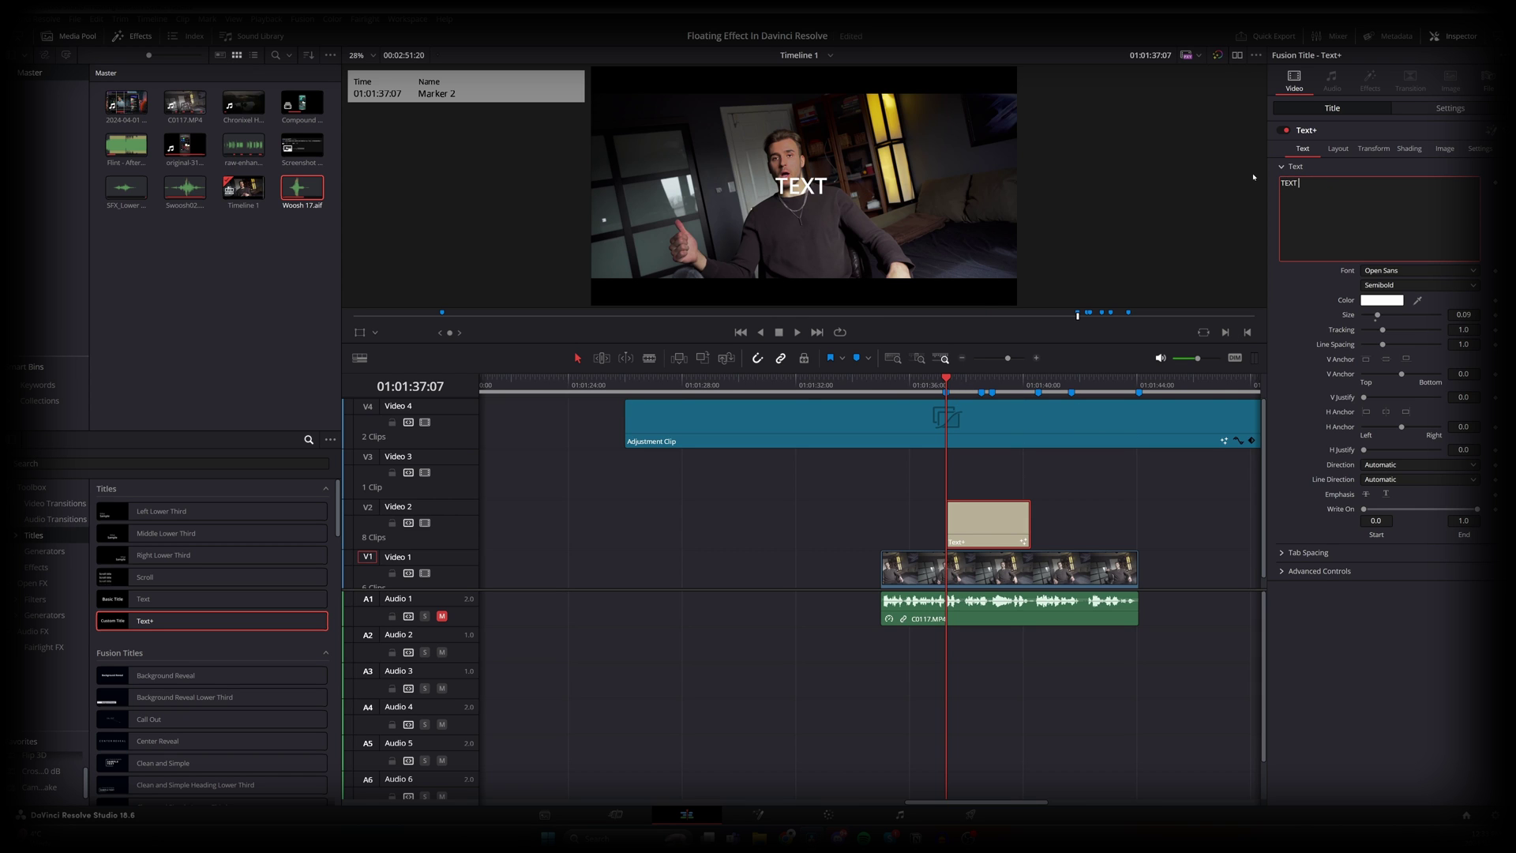
left_click(1394, 285)
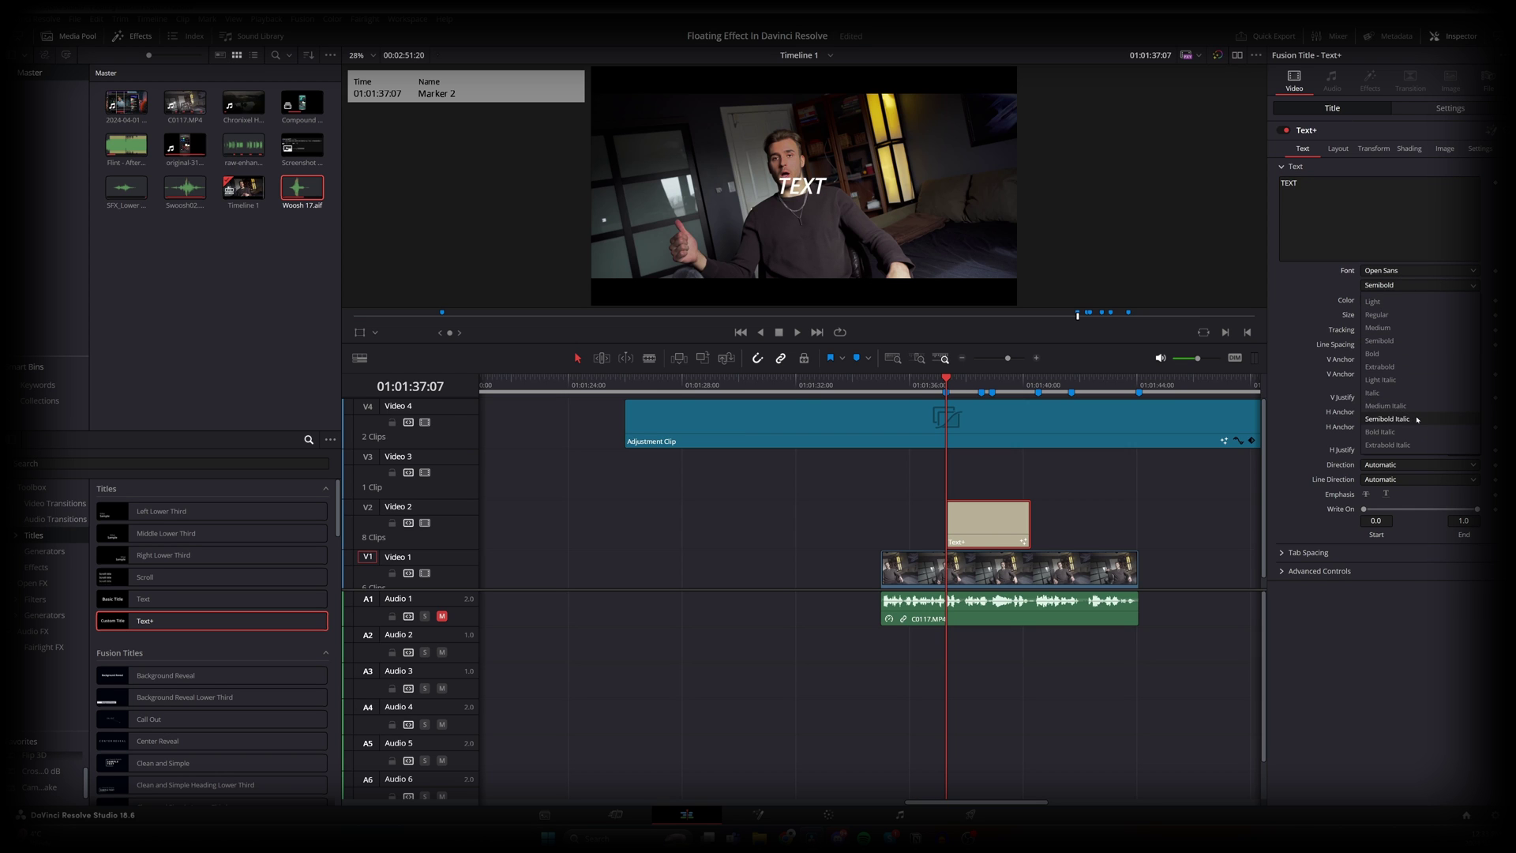
left_click(1399, 368)
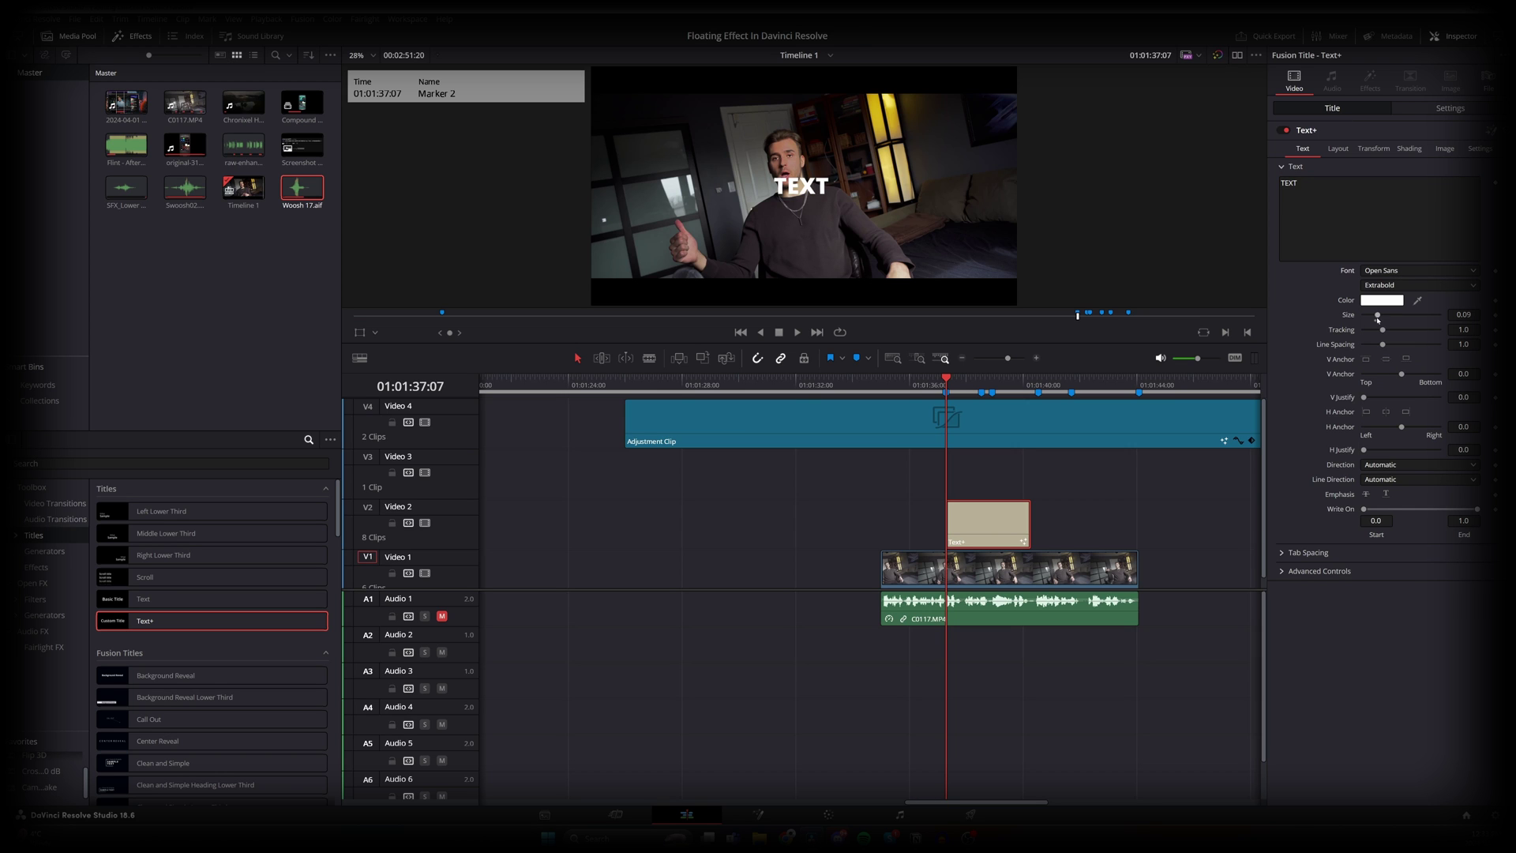
left_click_drag(1378, 315, 1389, 315)
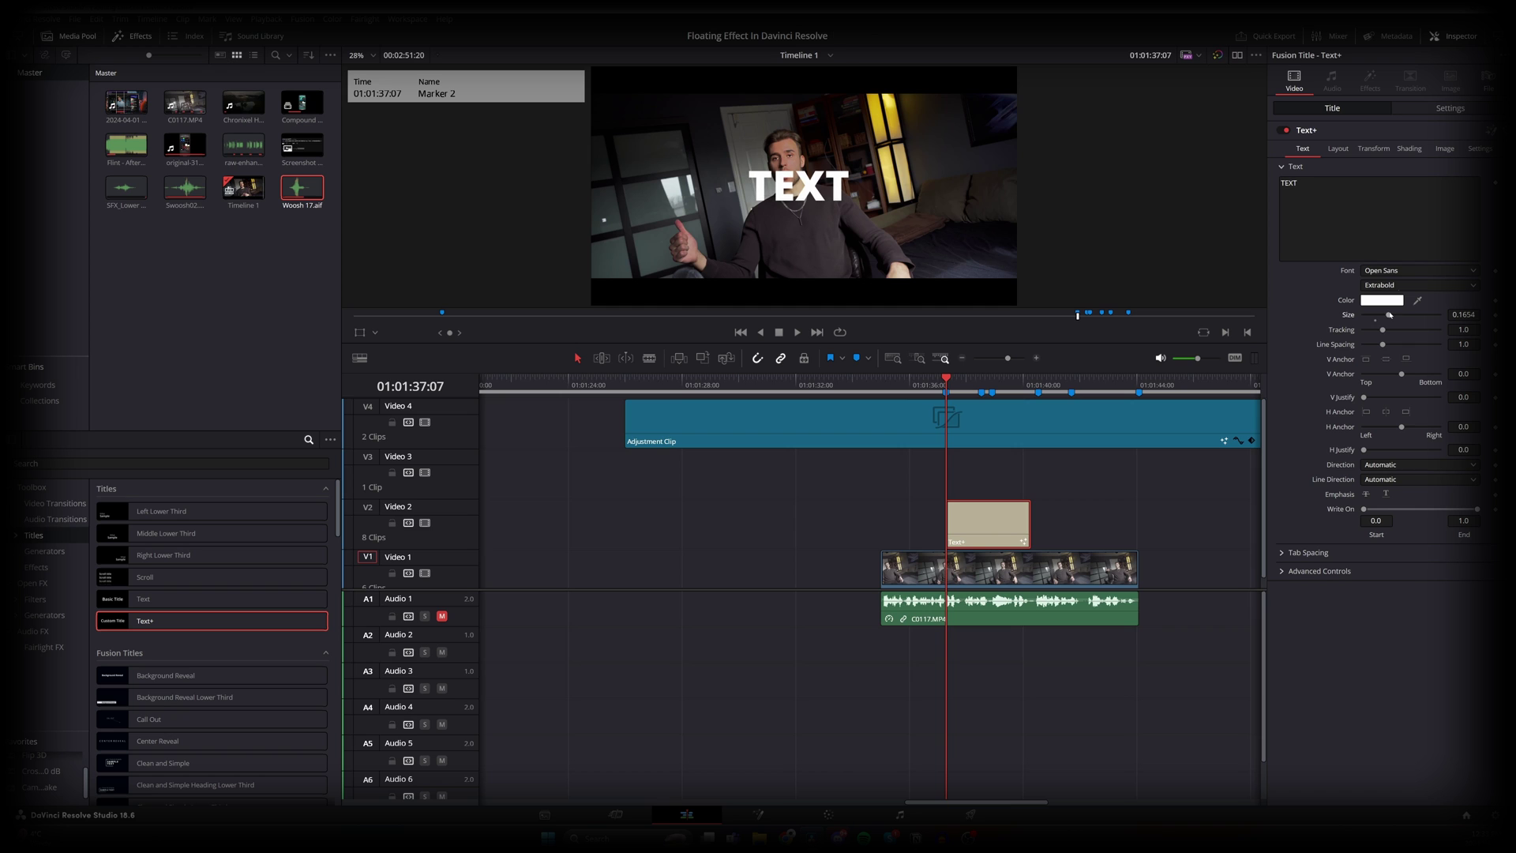
left_click(1437, 111)
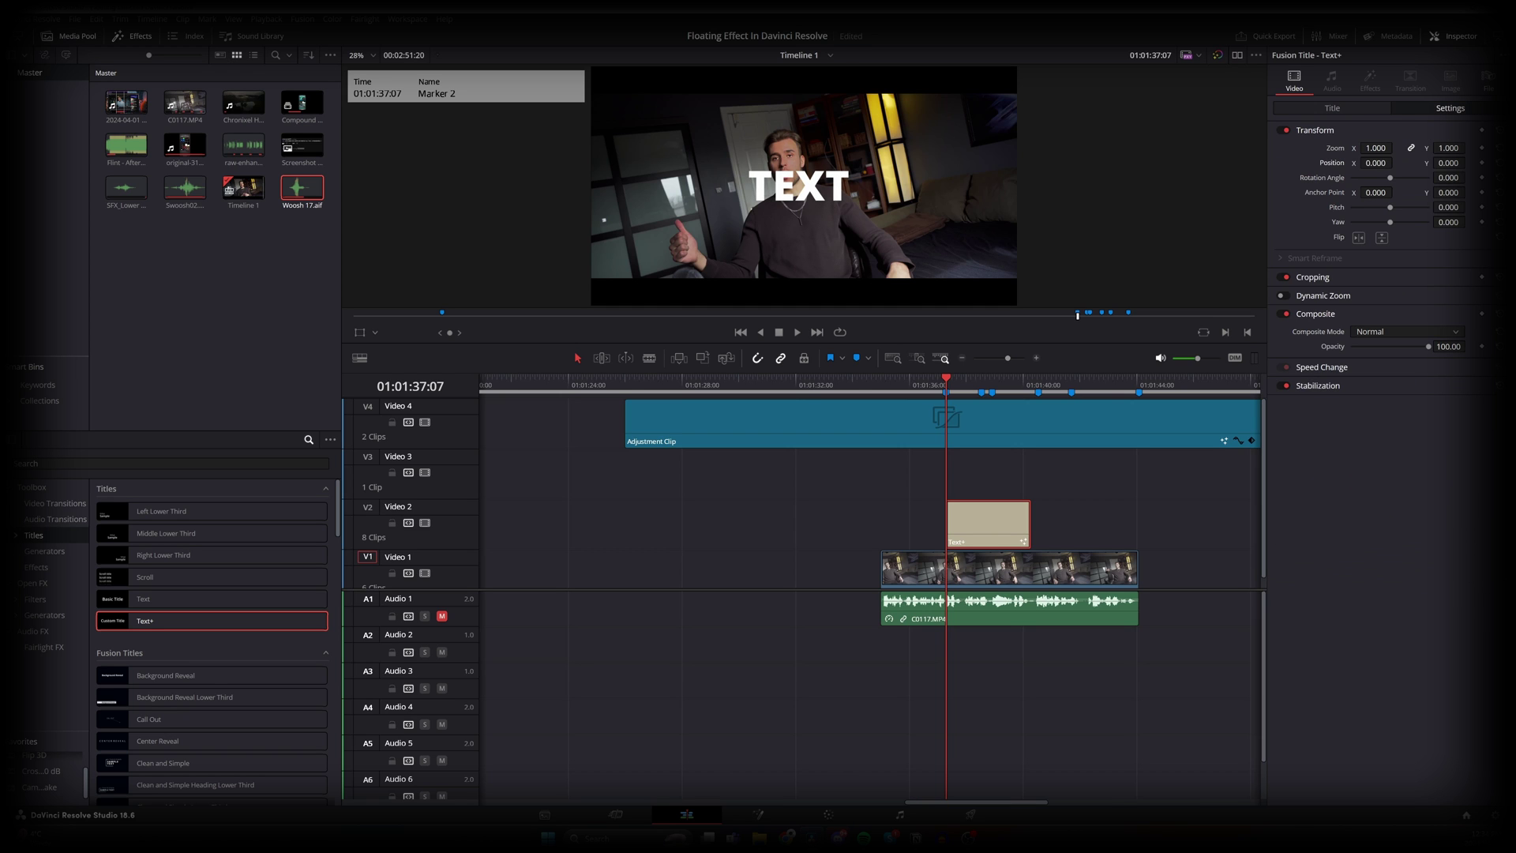
left_click_drag(1377, 163, 1441, 163)
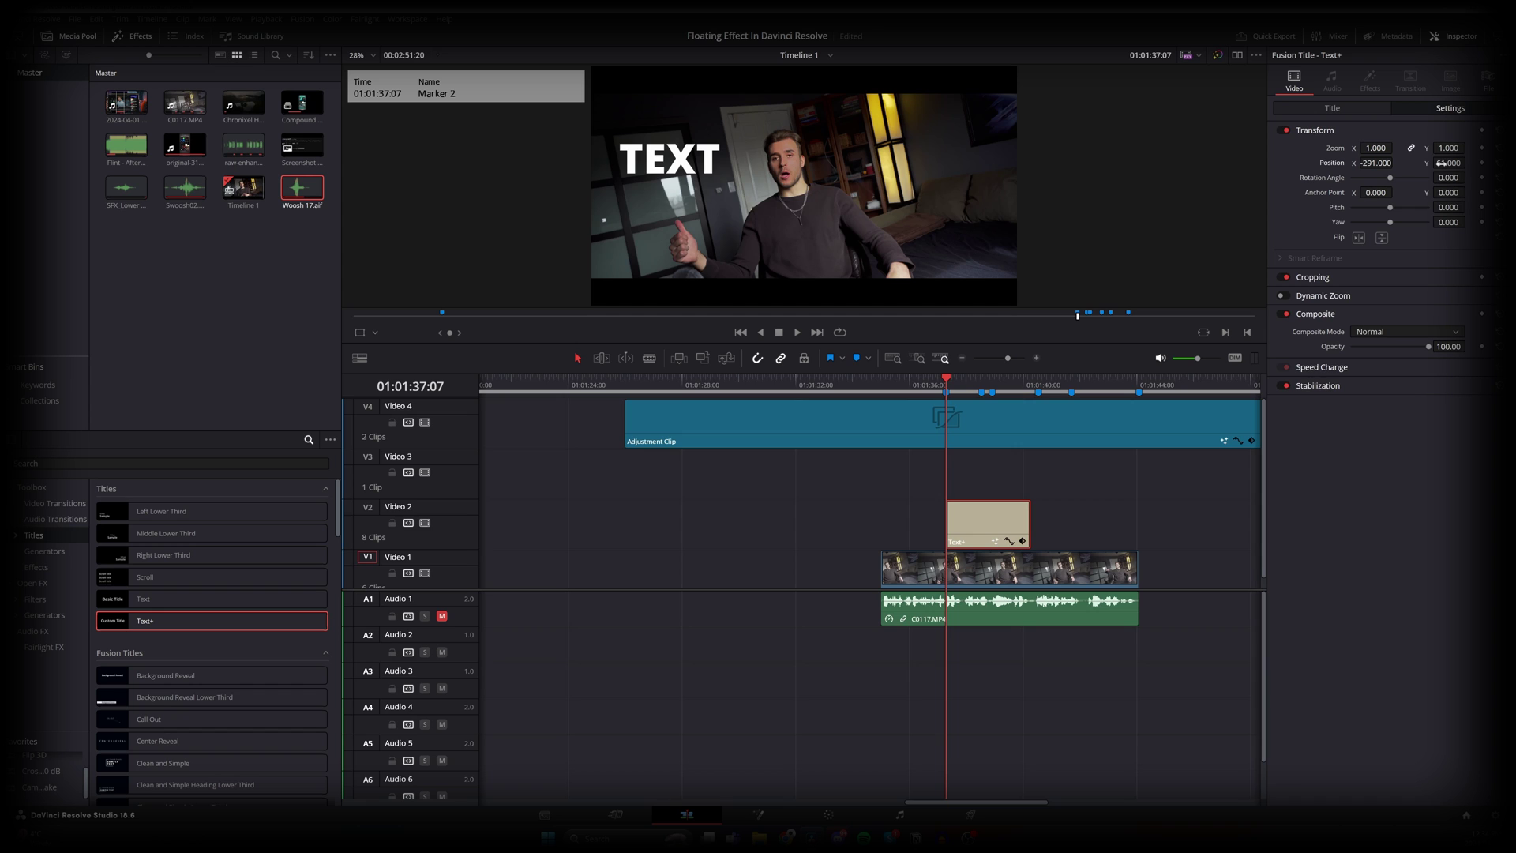
Step: Add a Drop Shadow with blur 0.364 to the TEXT title and trim the clip to 01:15
left_click(44, 587)
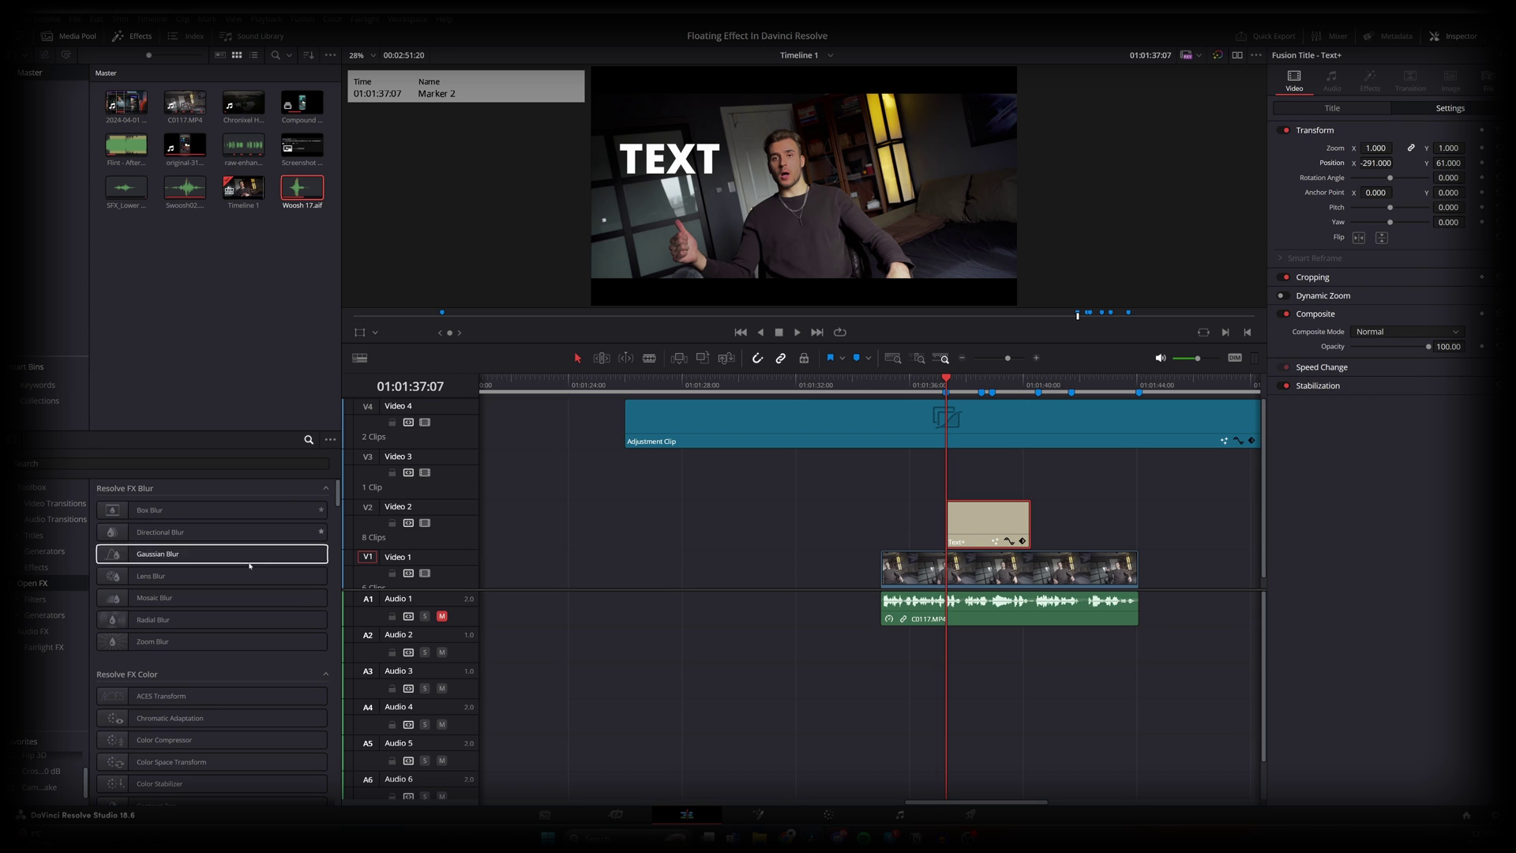
left_click(174, 462)
type("drop")
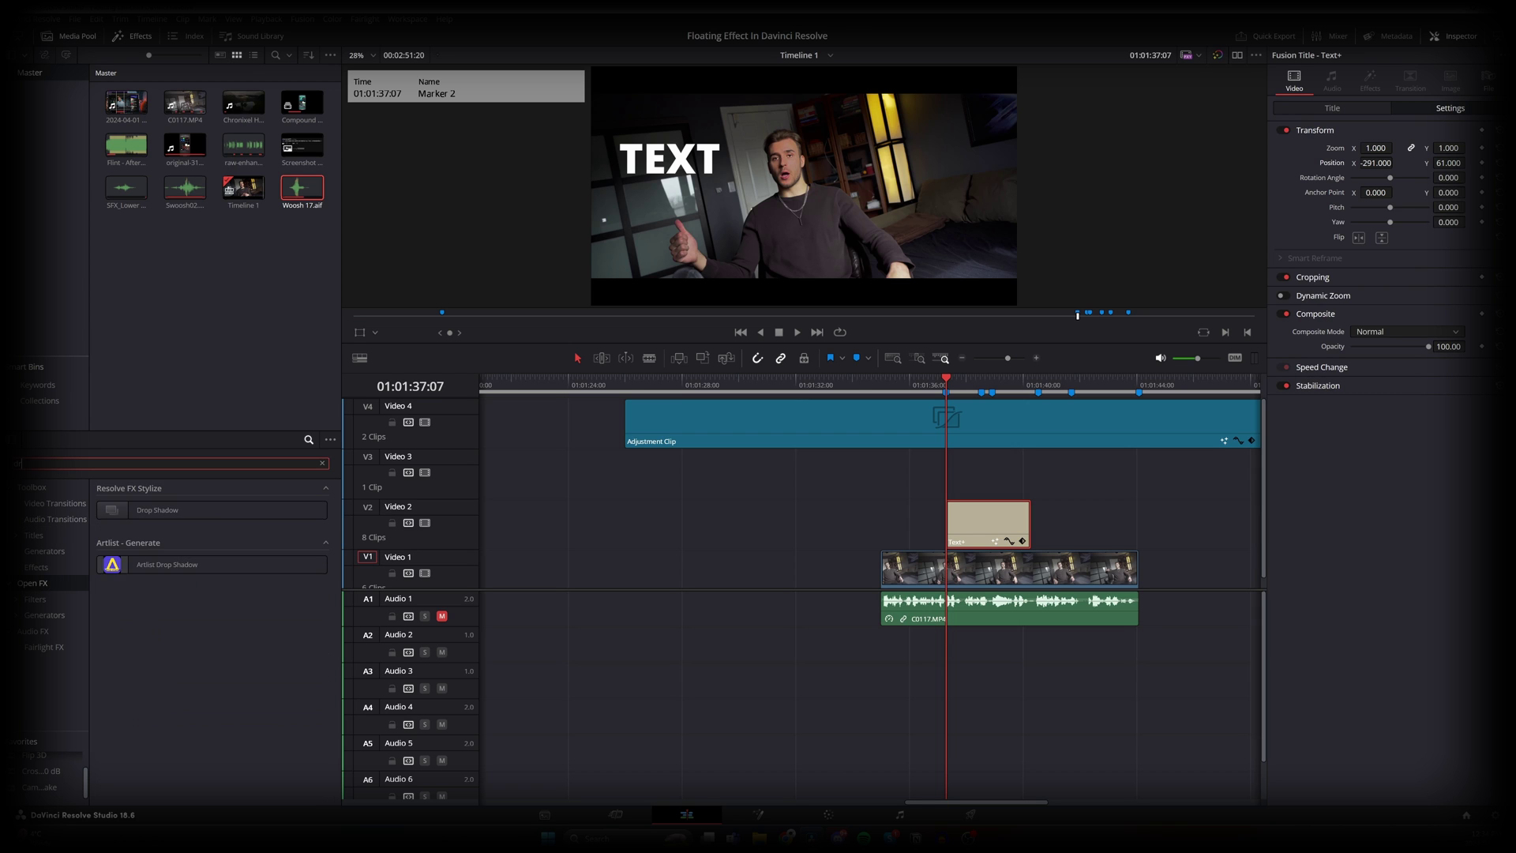
left_click_drag(142, 509, 1035, 531)
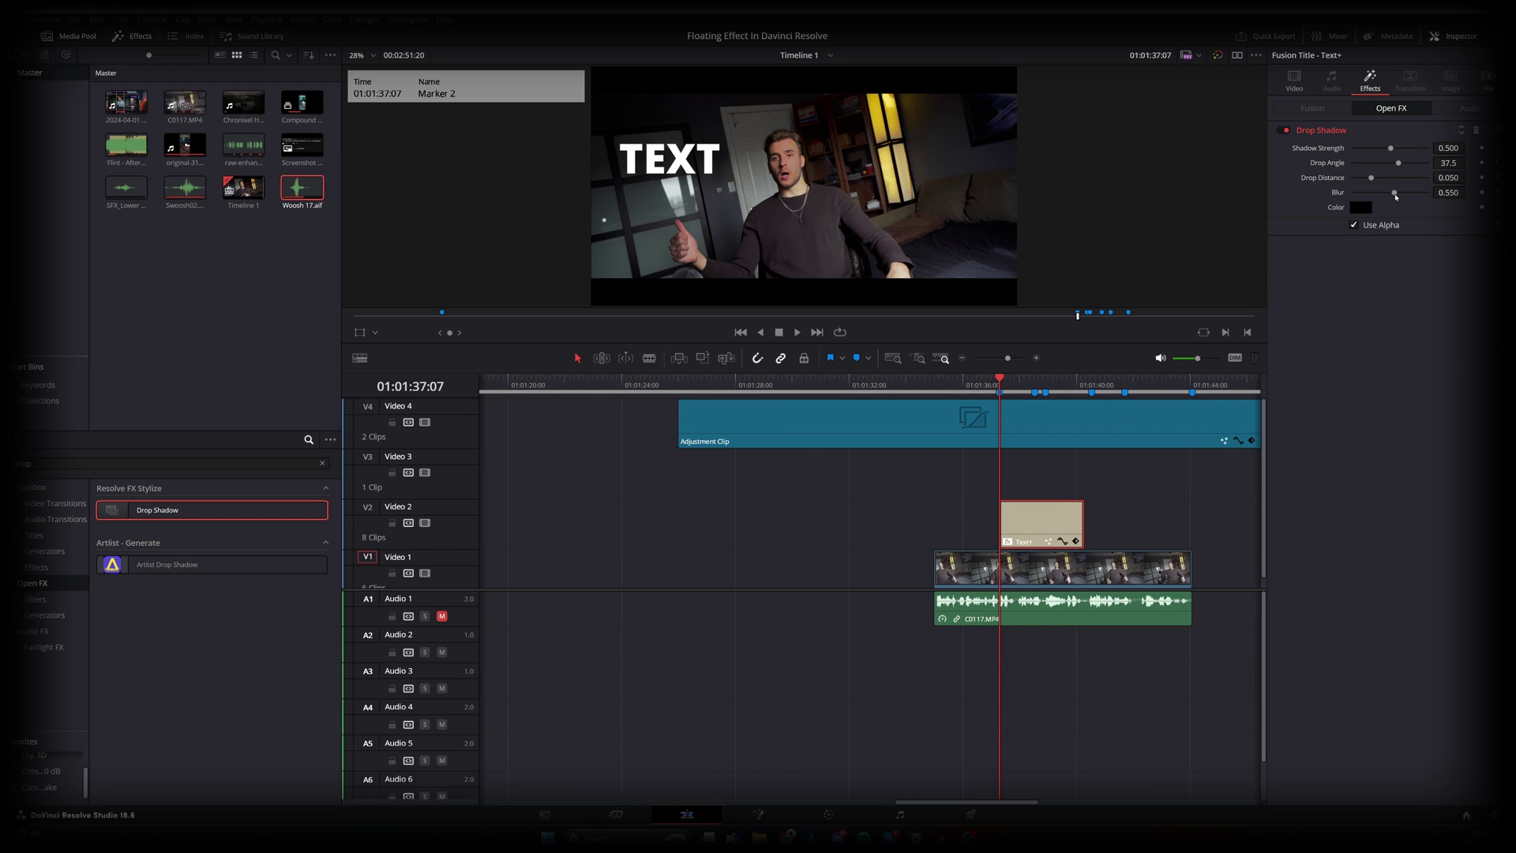
left_click_drag(1395, 197, 1368, 180)
left_click_drag(1082, 523, 1036, 514)
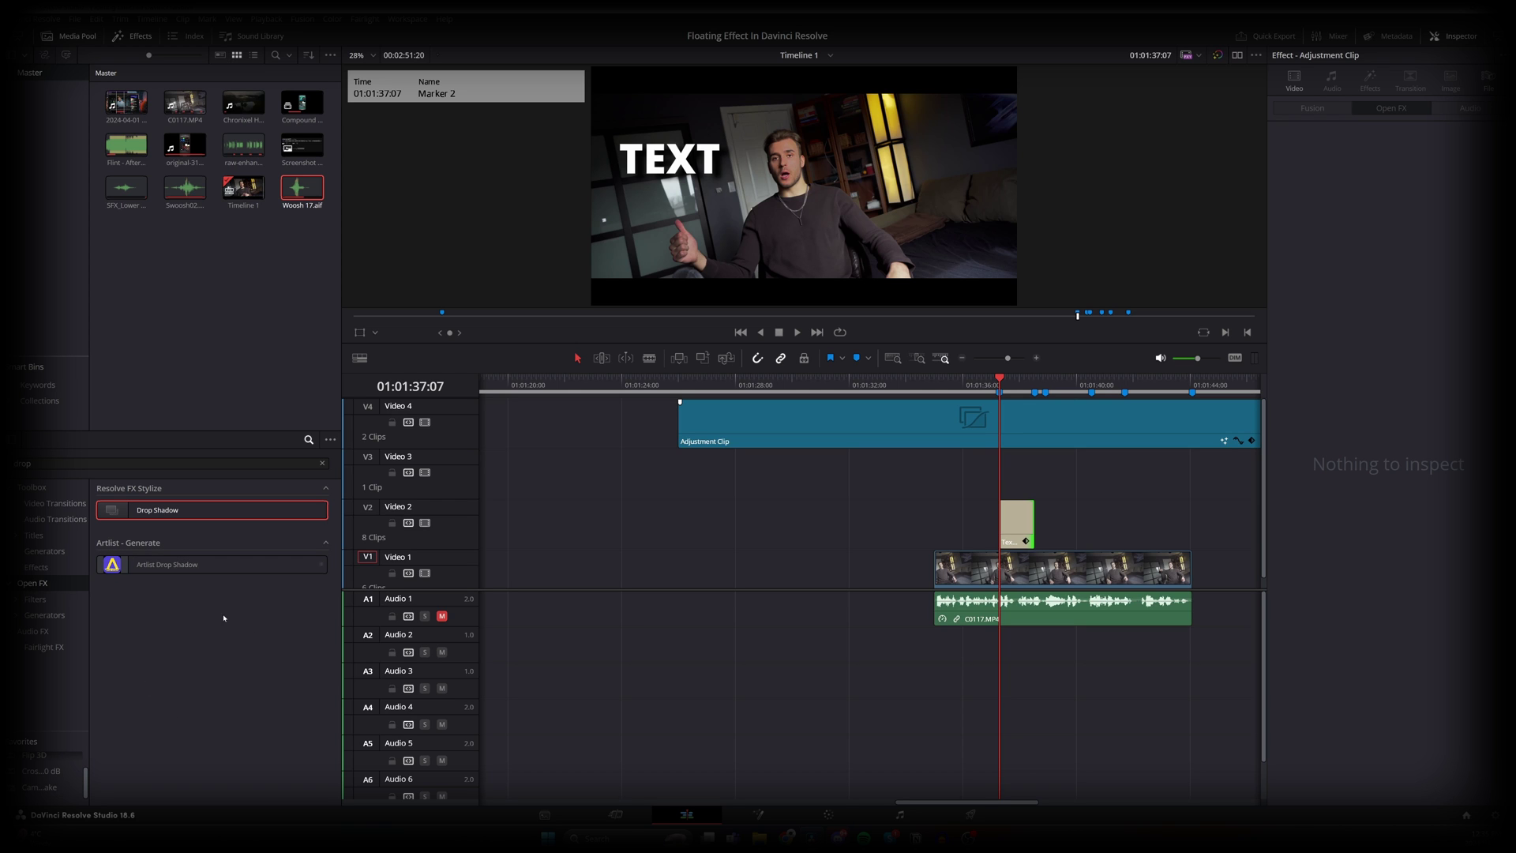
left_click(39, 787)
Step: Apply the Camera Shake effect from the Open FX search to the TEXT title clip
left_click(323, 464)
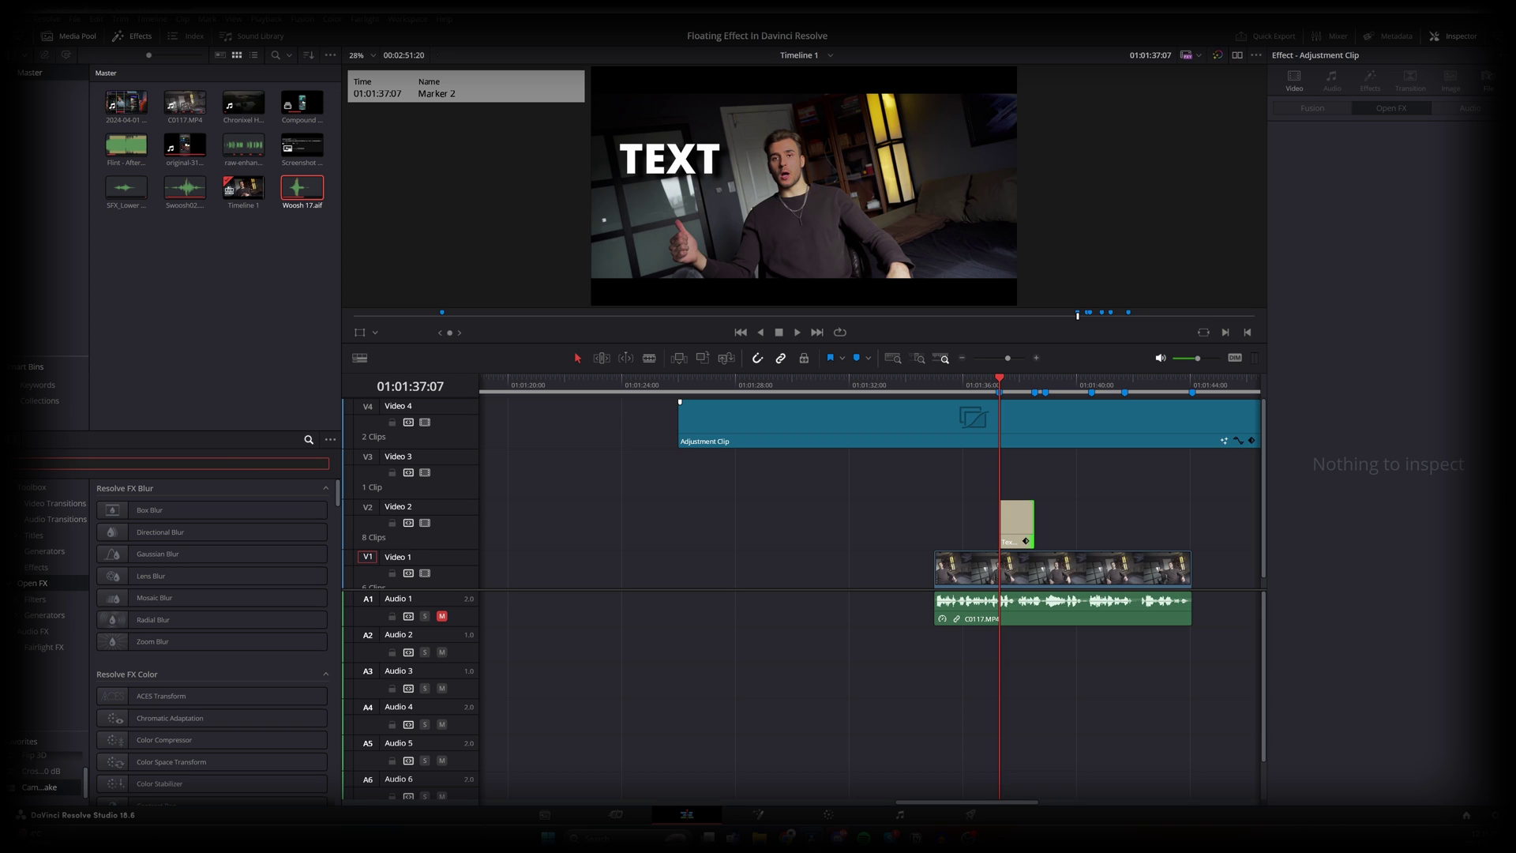
type("camera")
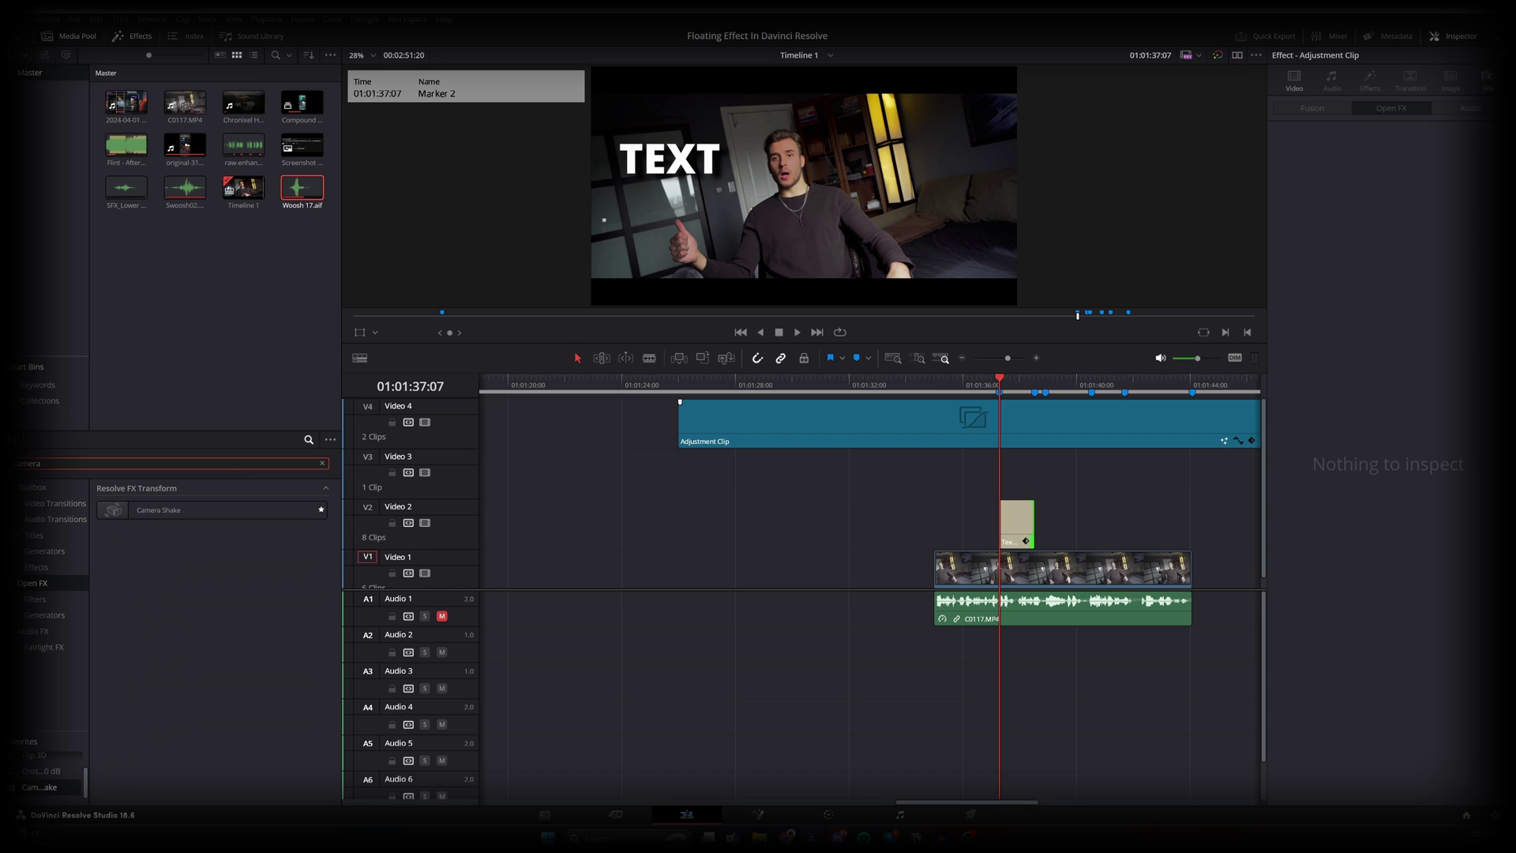
left_click_drag(158, 510, 1018, 523)
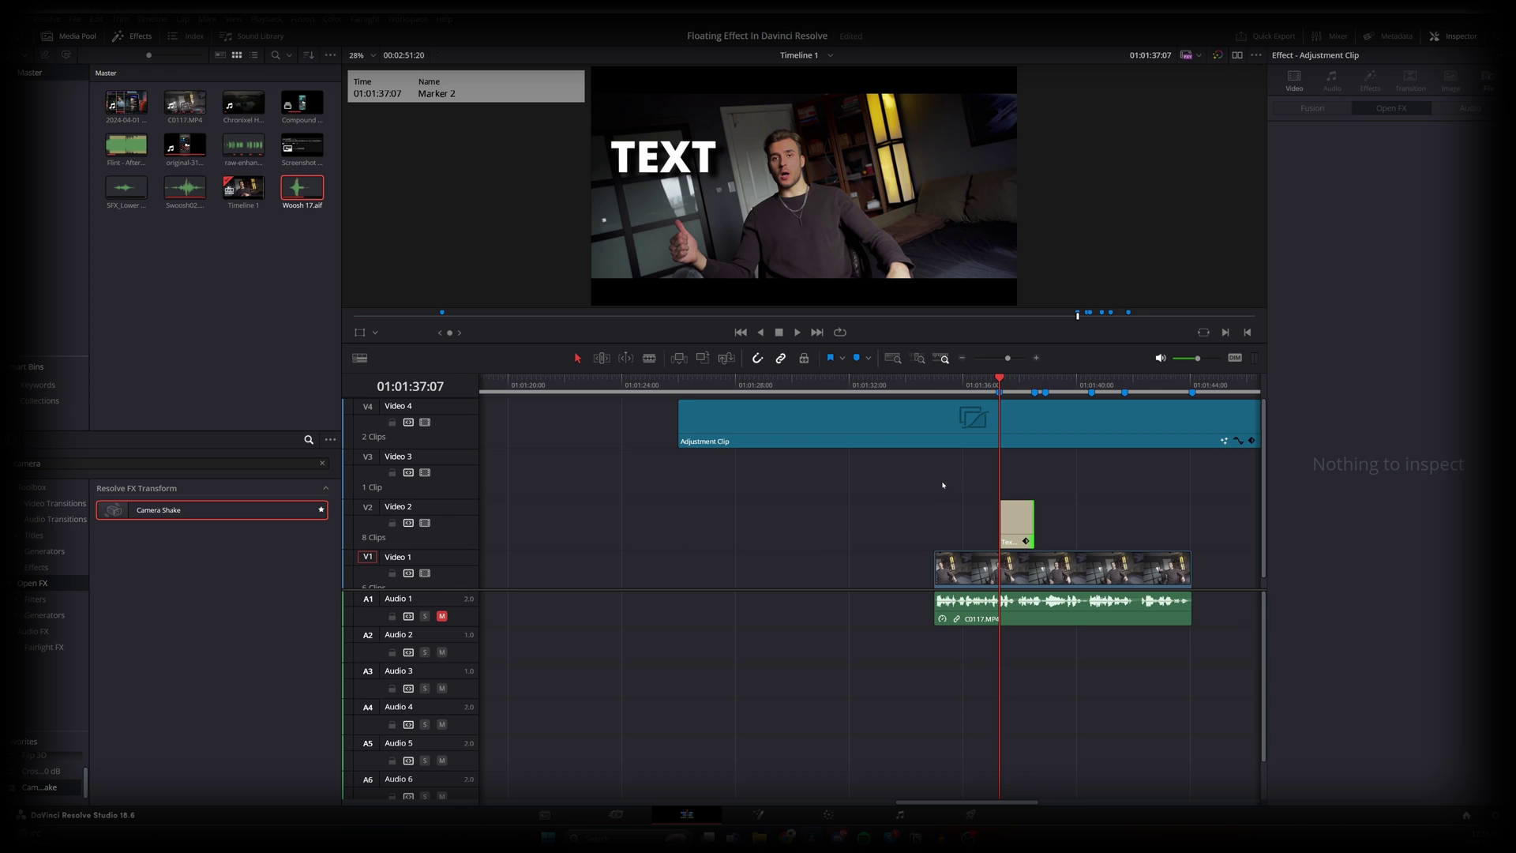
Step: Preview the shaking title from Marker 2, then select the title clip
key("space")
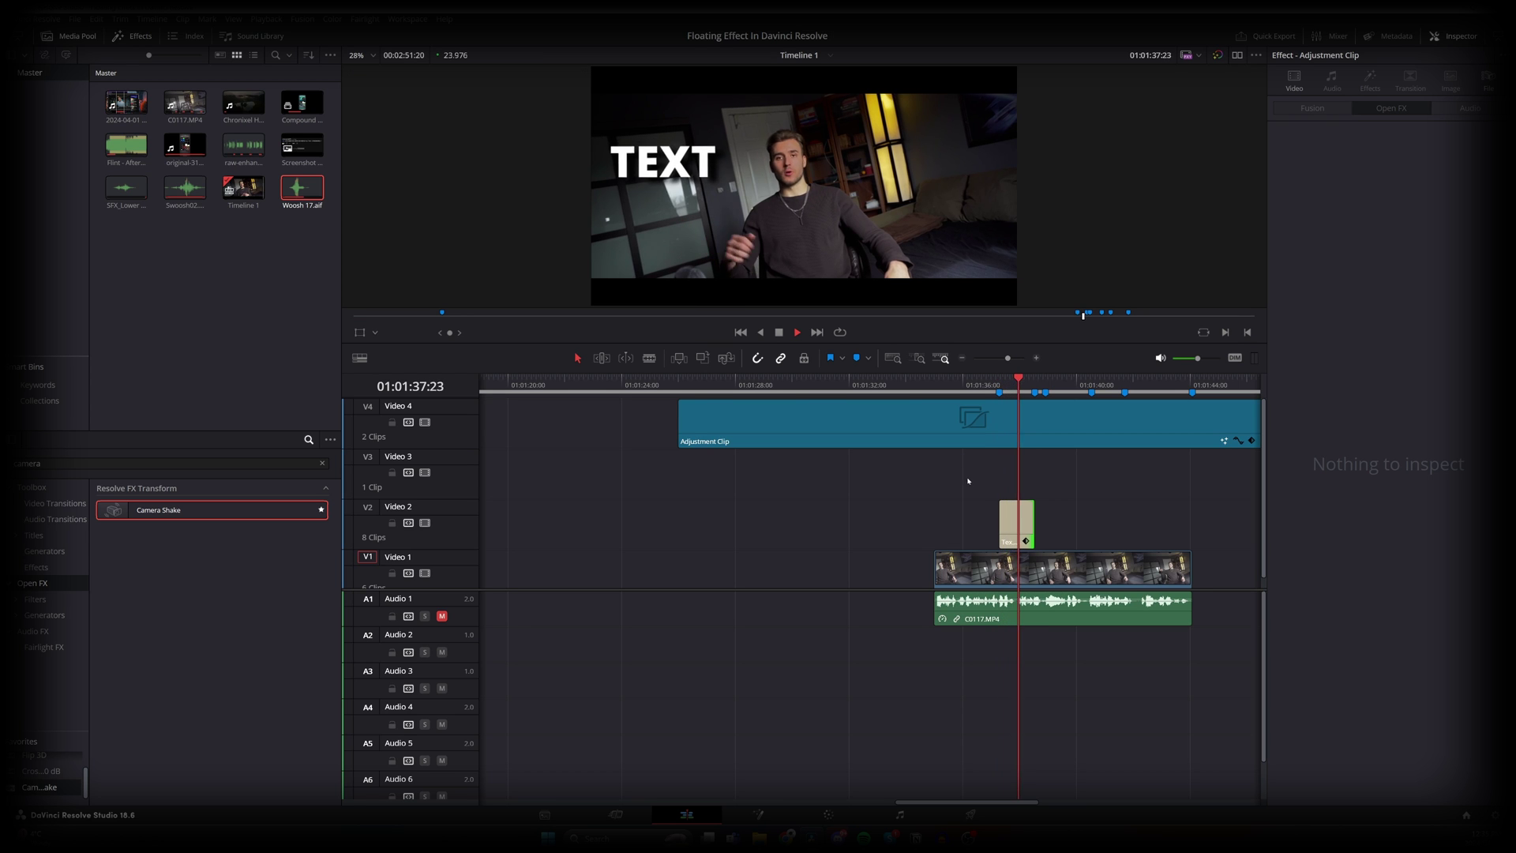
left_click(1000, 382)
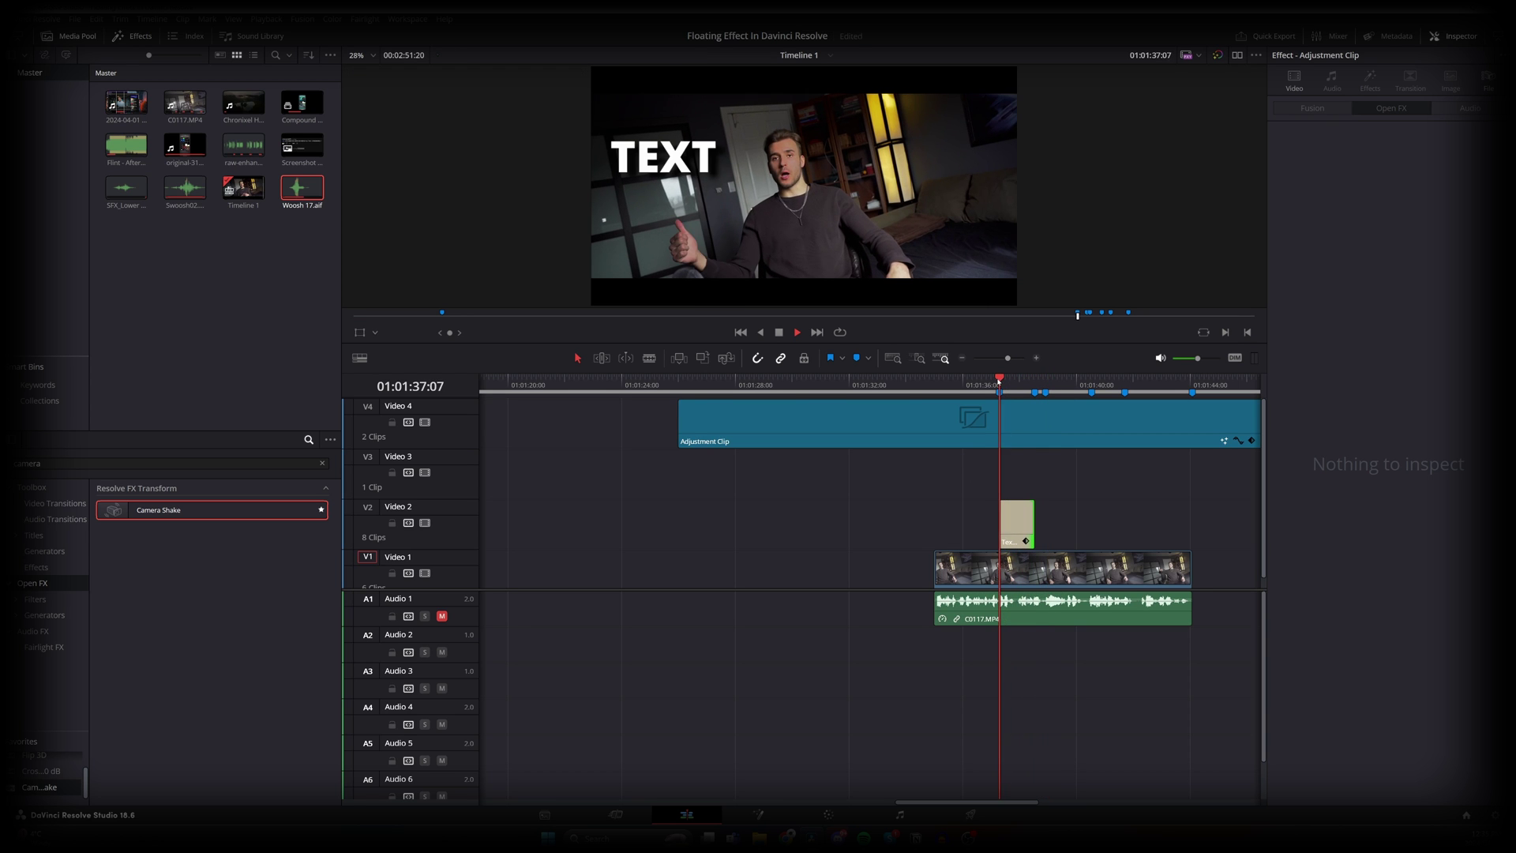
left_click(1001, 381)
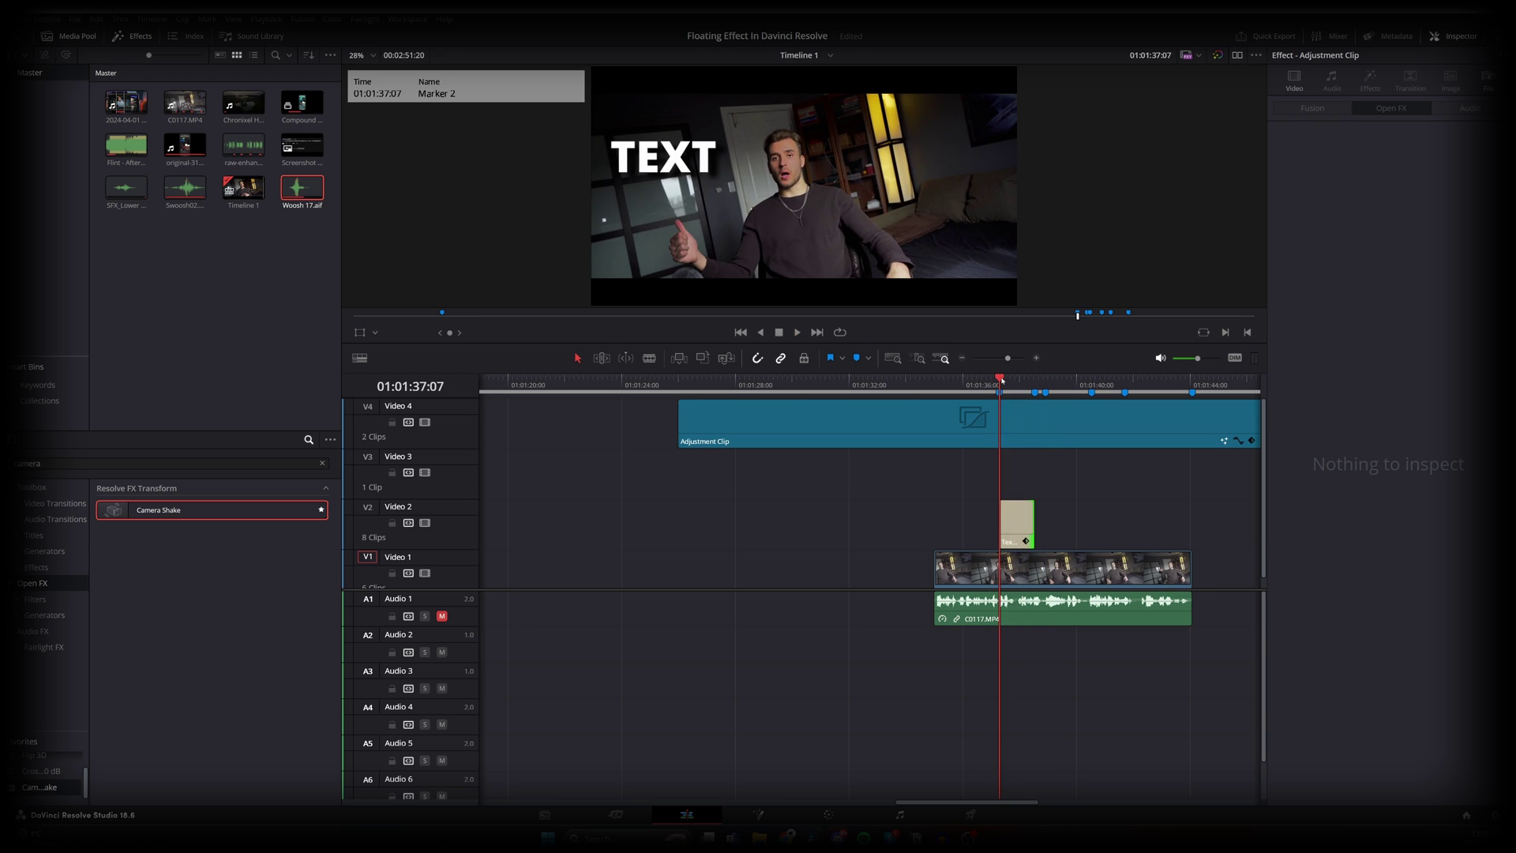
left_click(1001, 380)
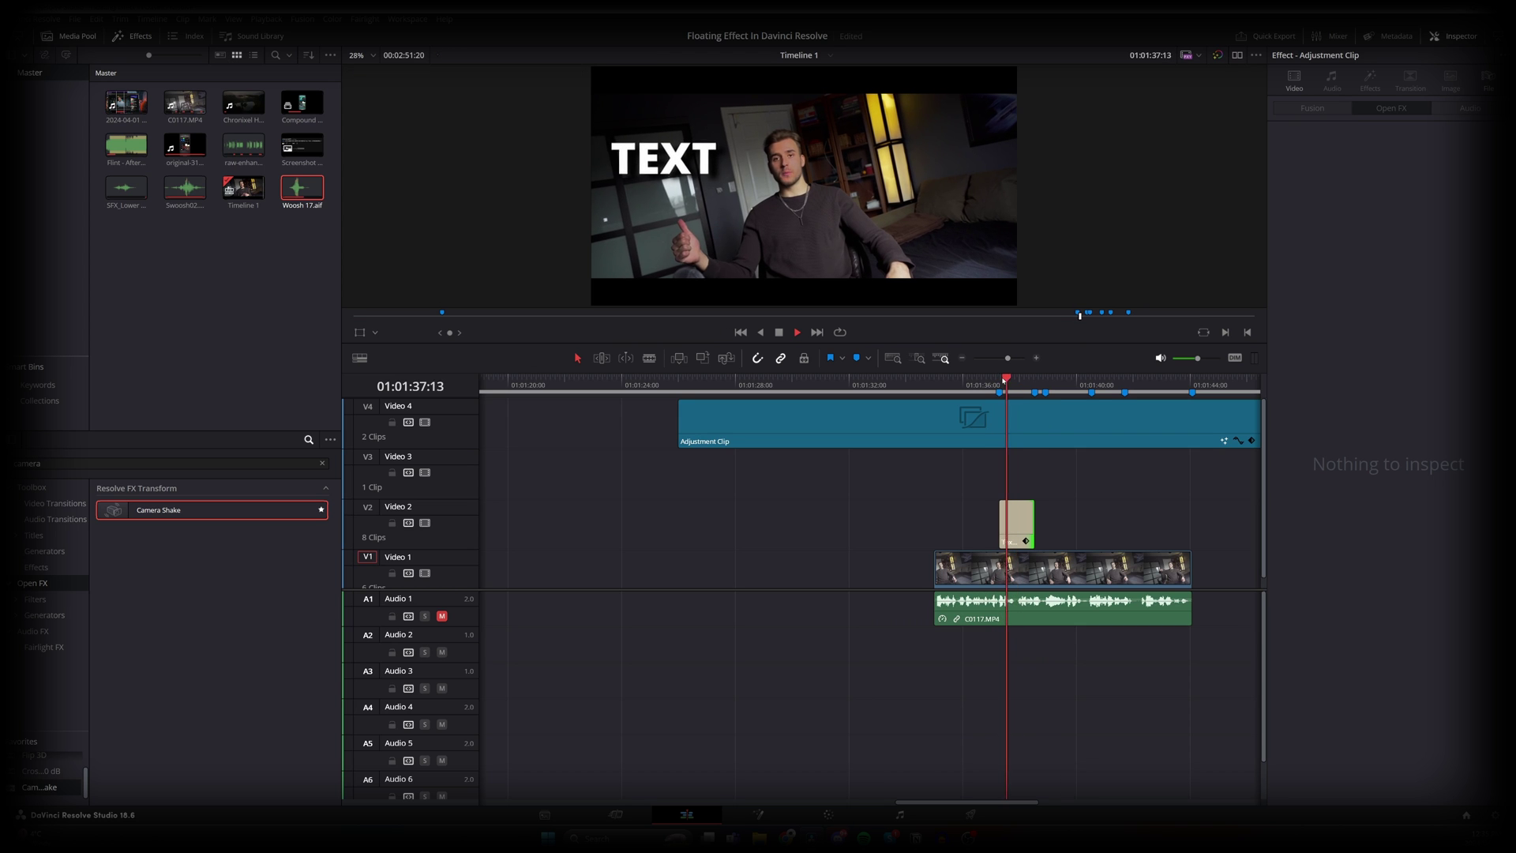
left_click(1002, 380)
left_click(1017, 529)
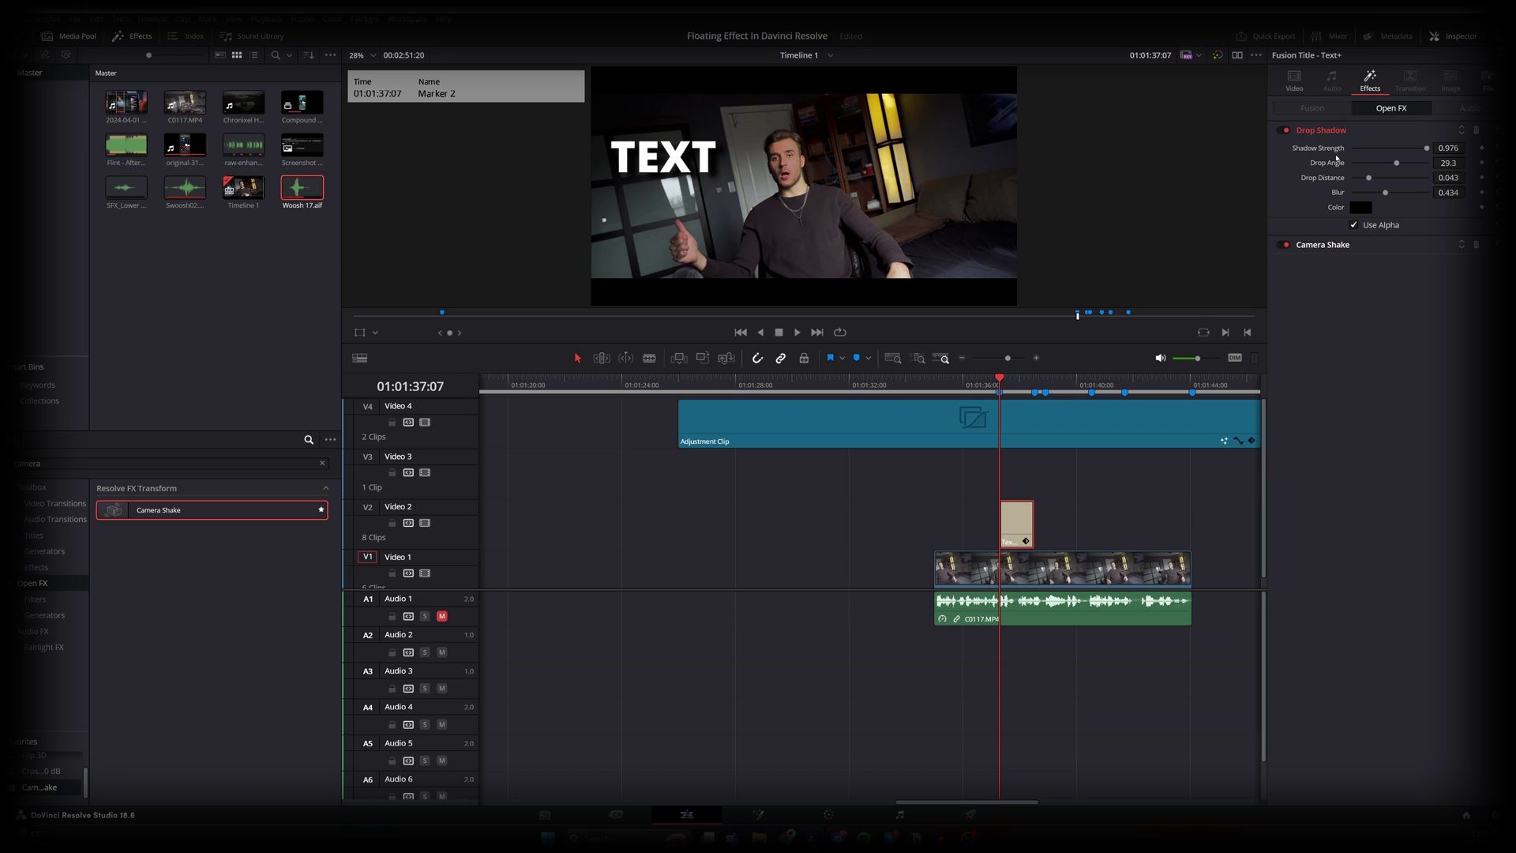
Step: In Camera Shake, set PTR Speed to 0.100 and Randomness Scale to 0.000
left_click(1329, 131)
left_click(1331, 148)
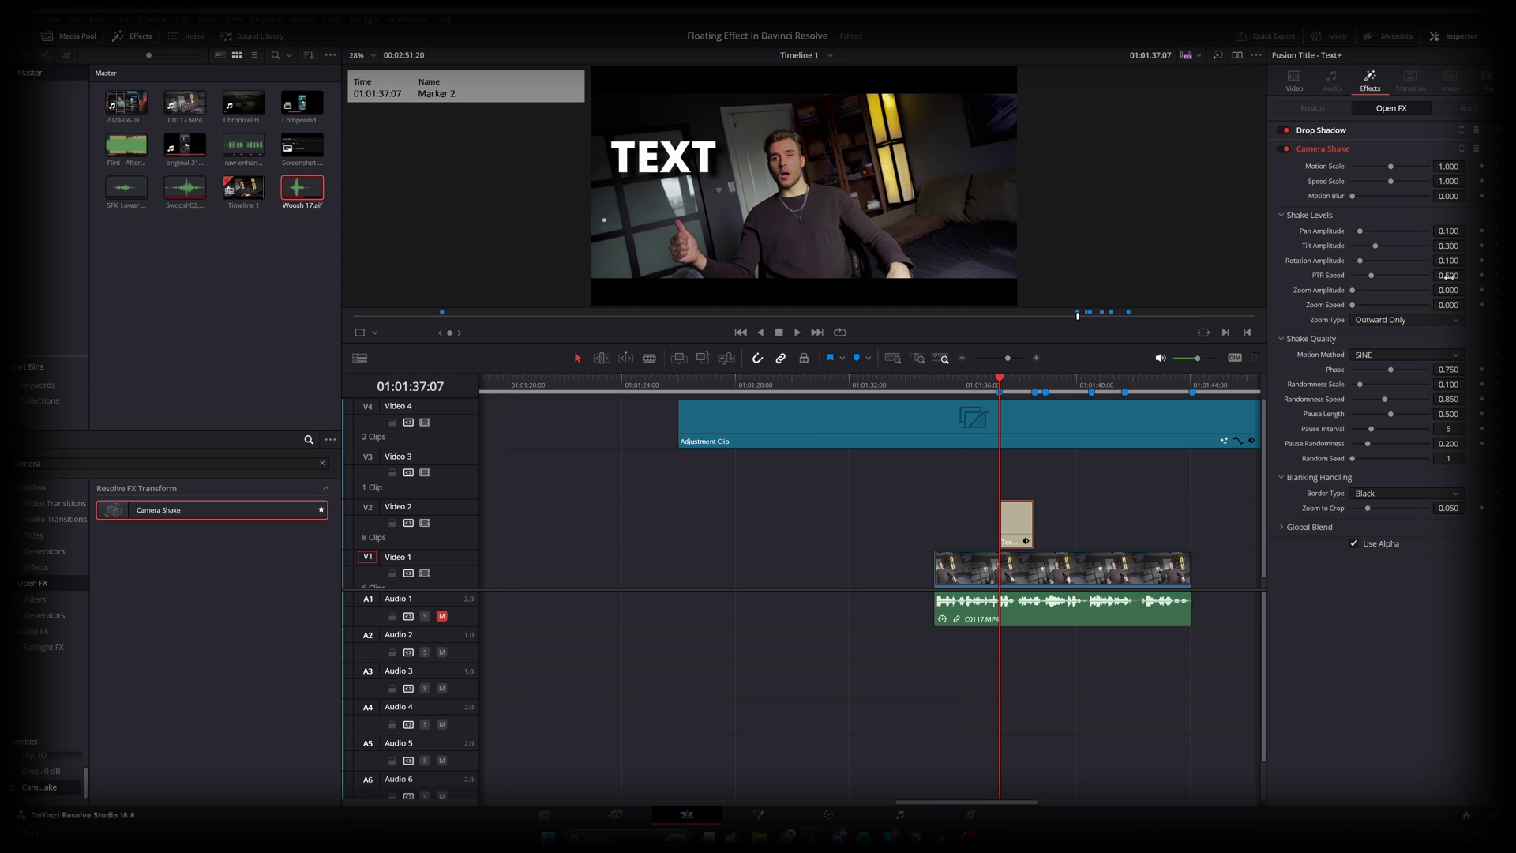
left_click_drag(1447, 276, 1447, 276)
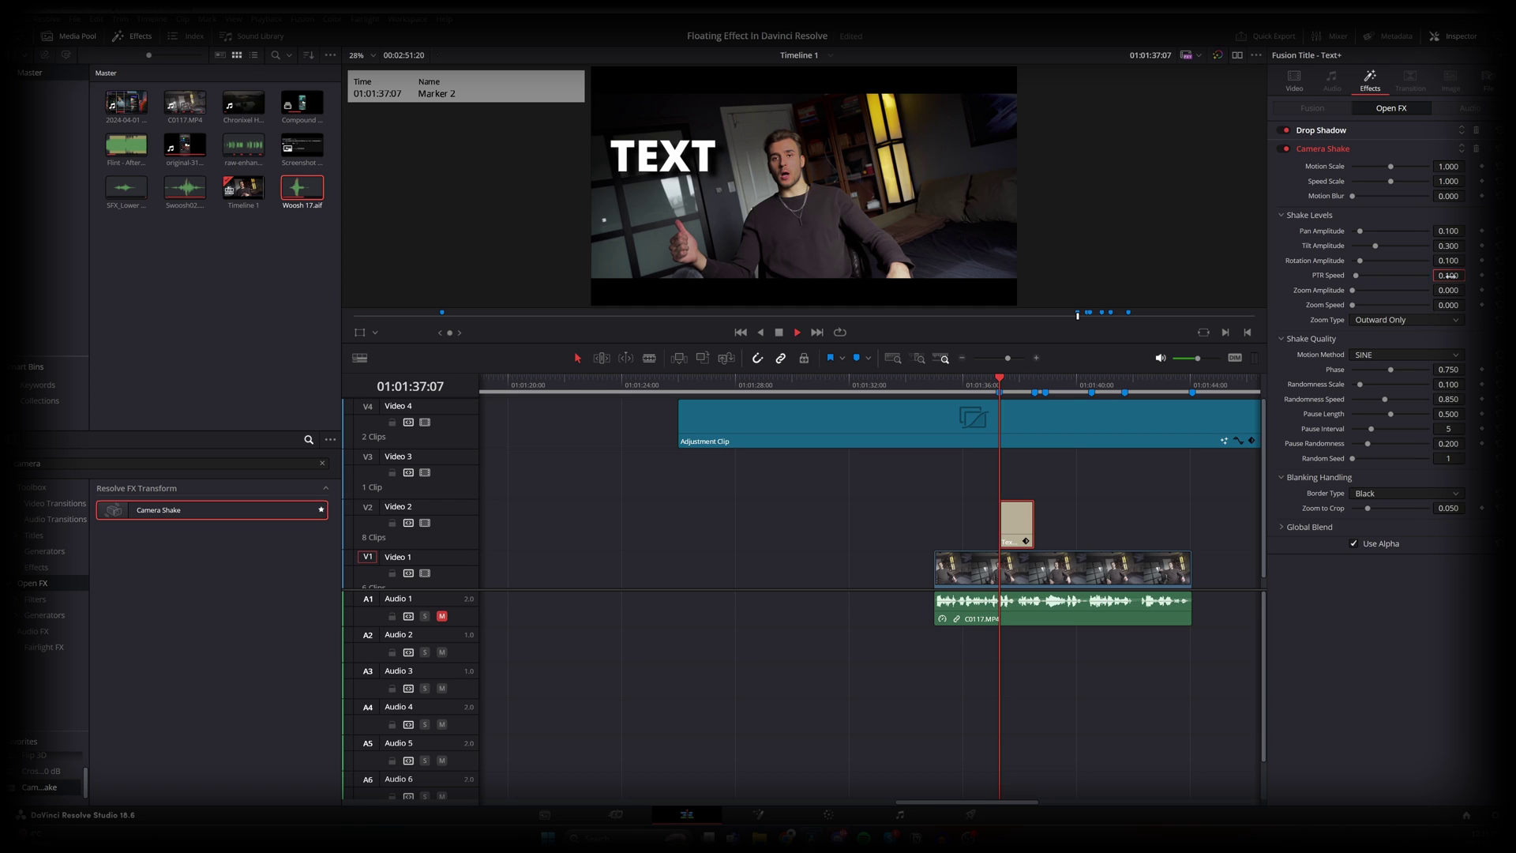
key("space")
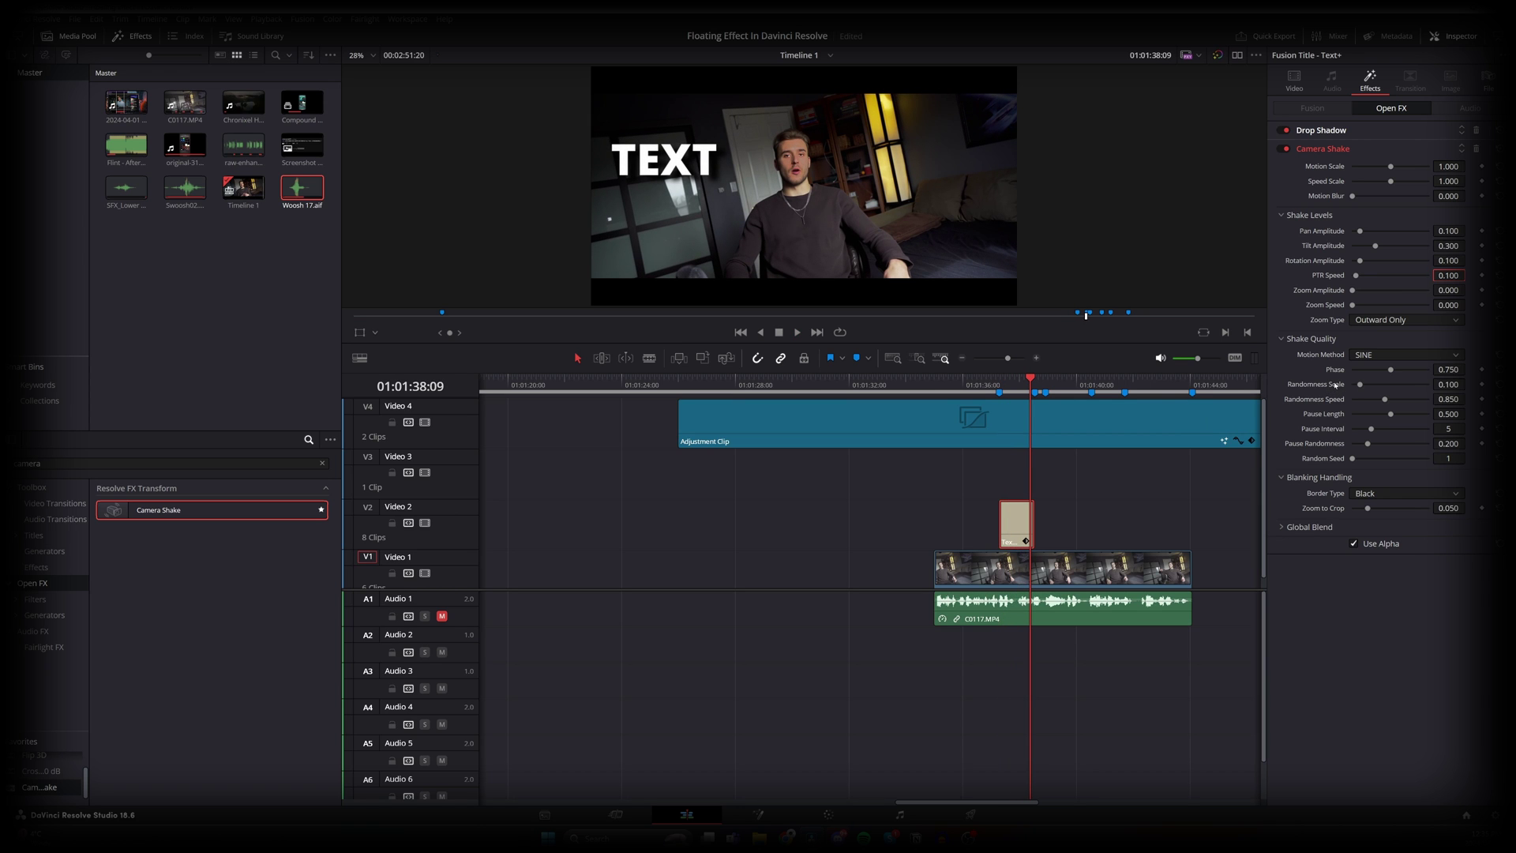
left_click_drag(1361, 387, 1341, 385)
Step: Replay the steadier shake from just before the title, then return to Marker 2
left_click(999, 386)
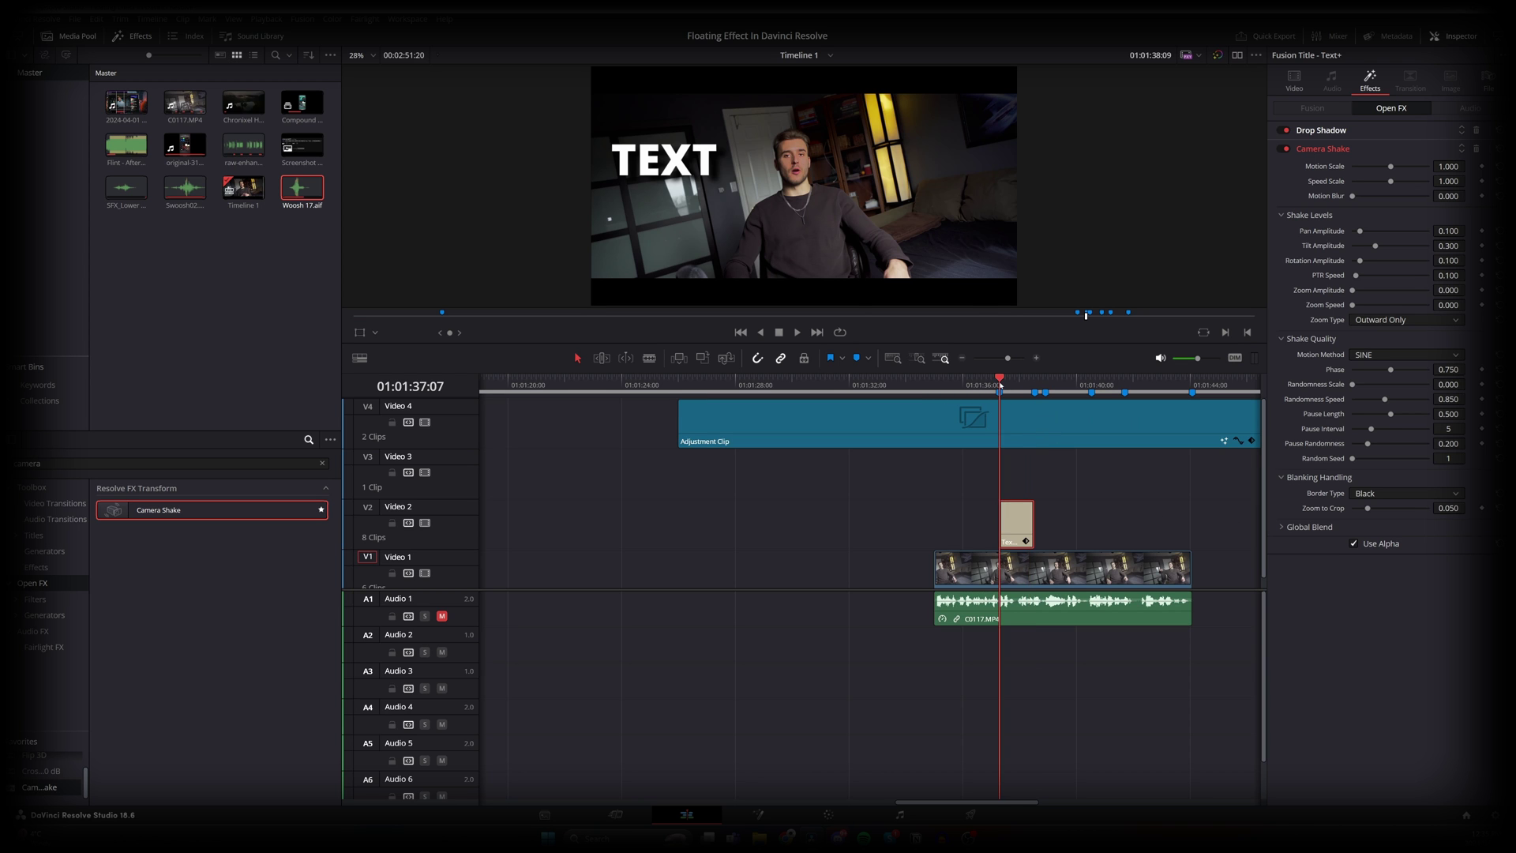
key("space")
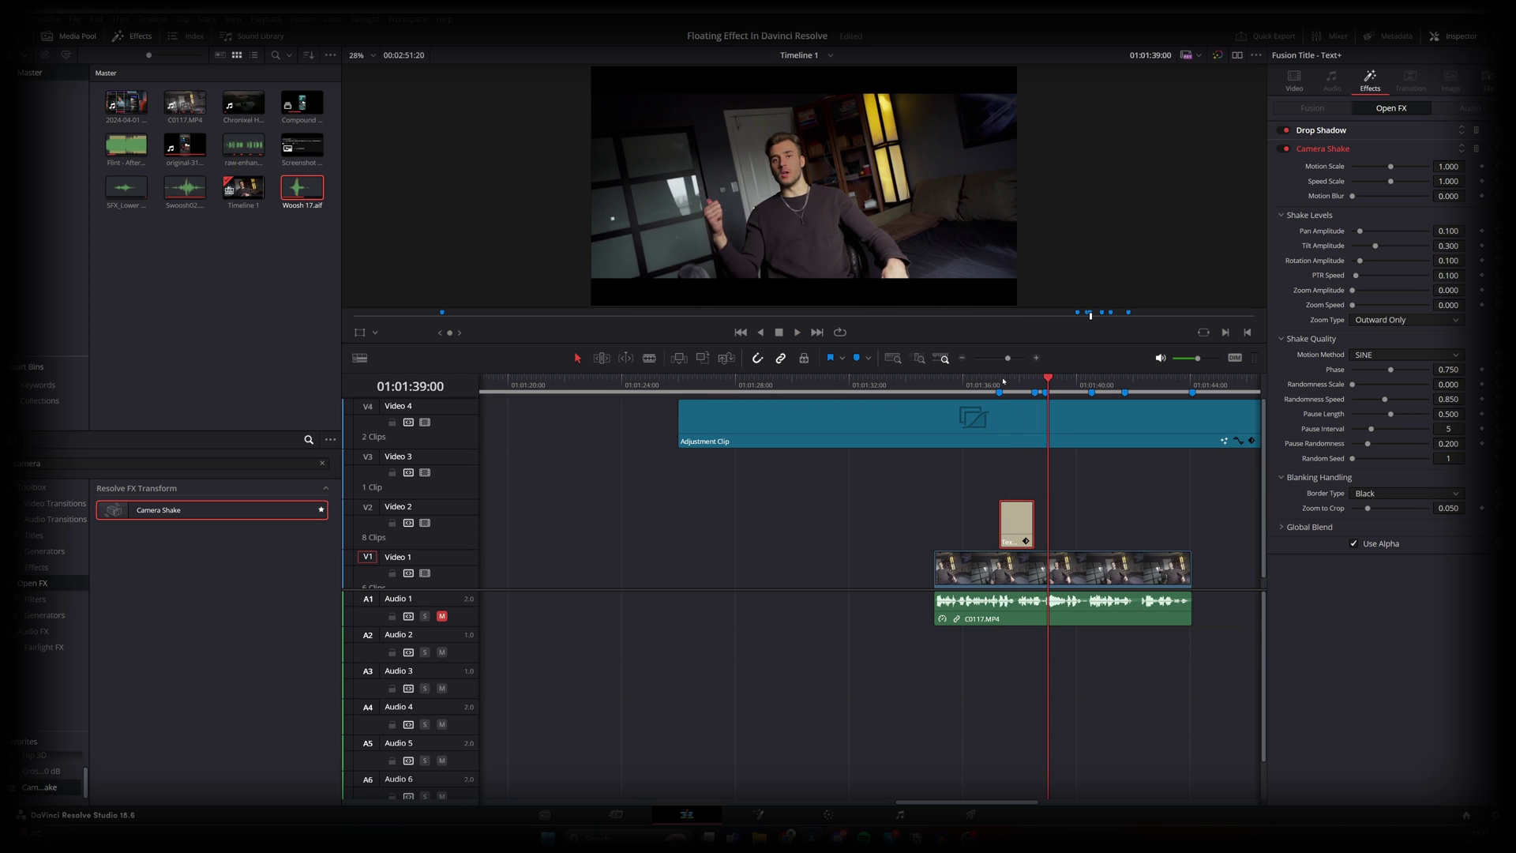
left_click(1003, 384)
key("space")
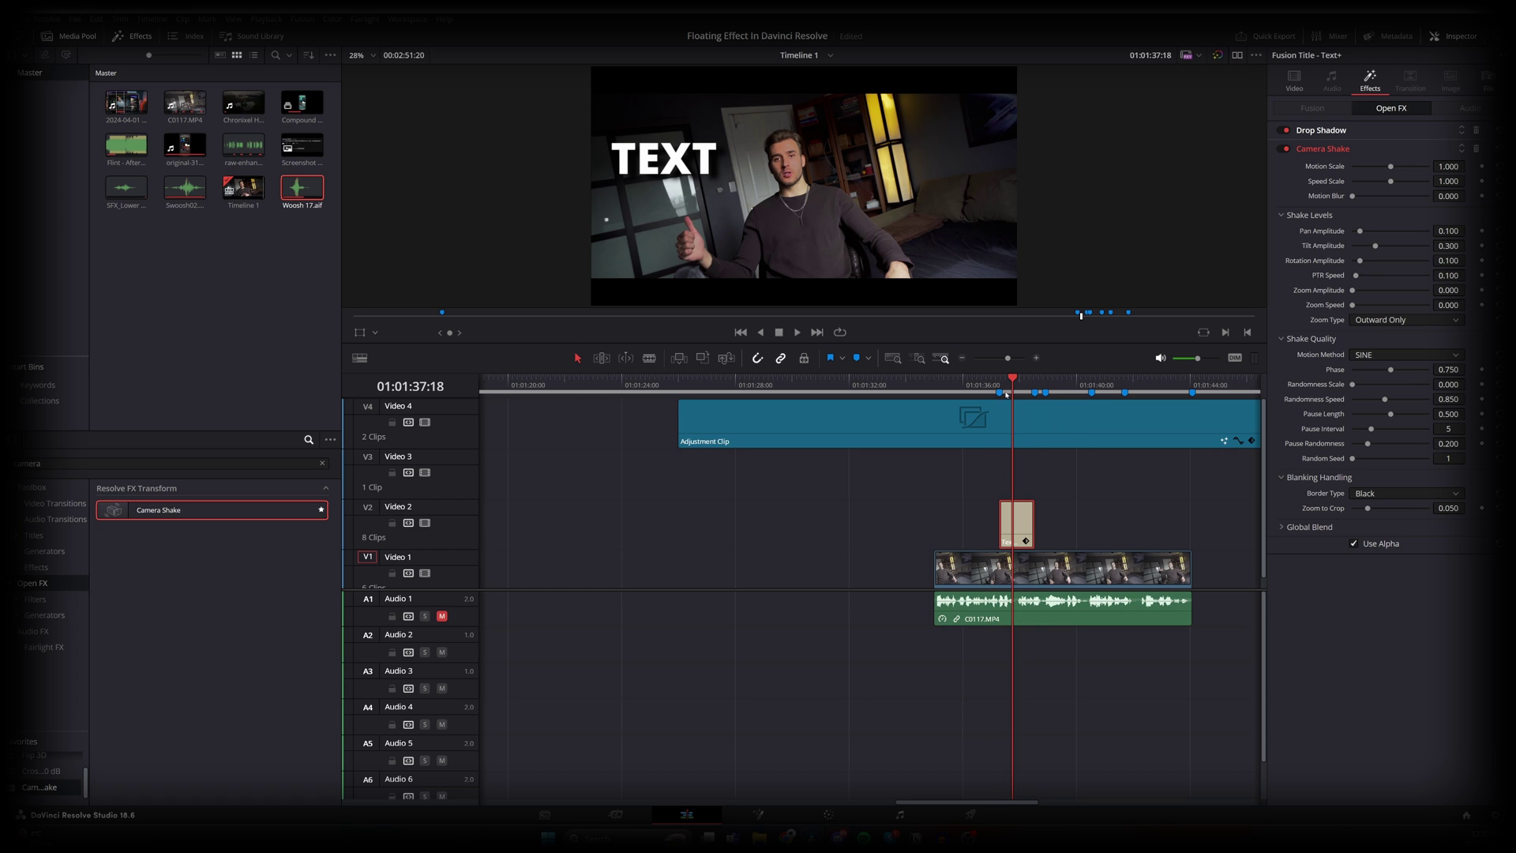
key("shift+Up")
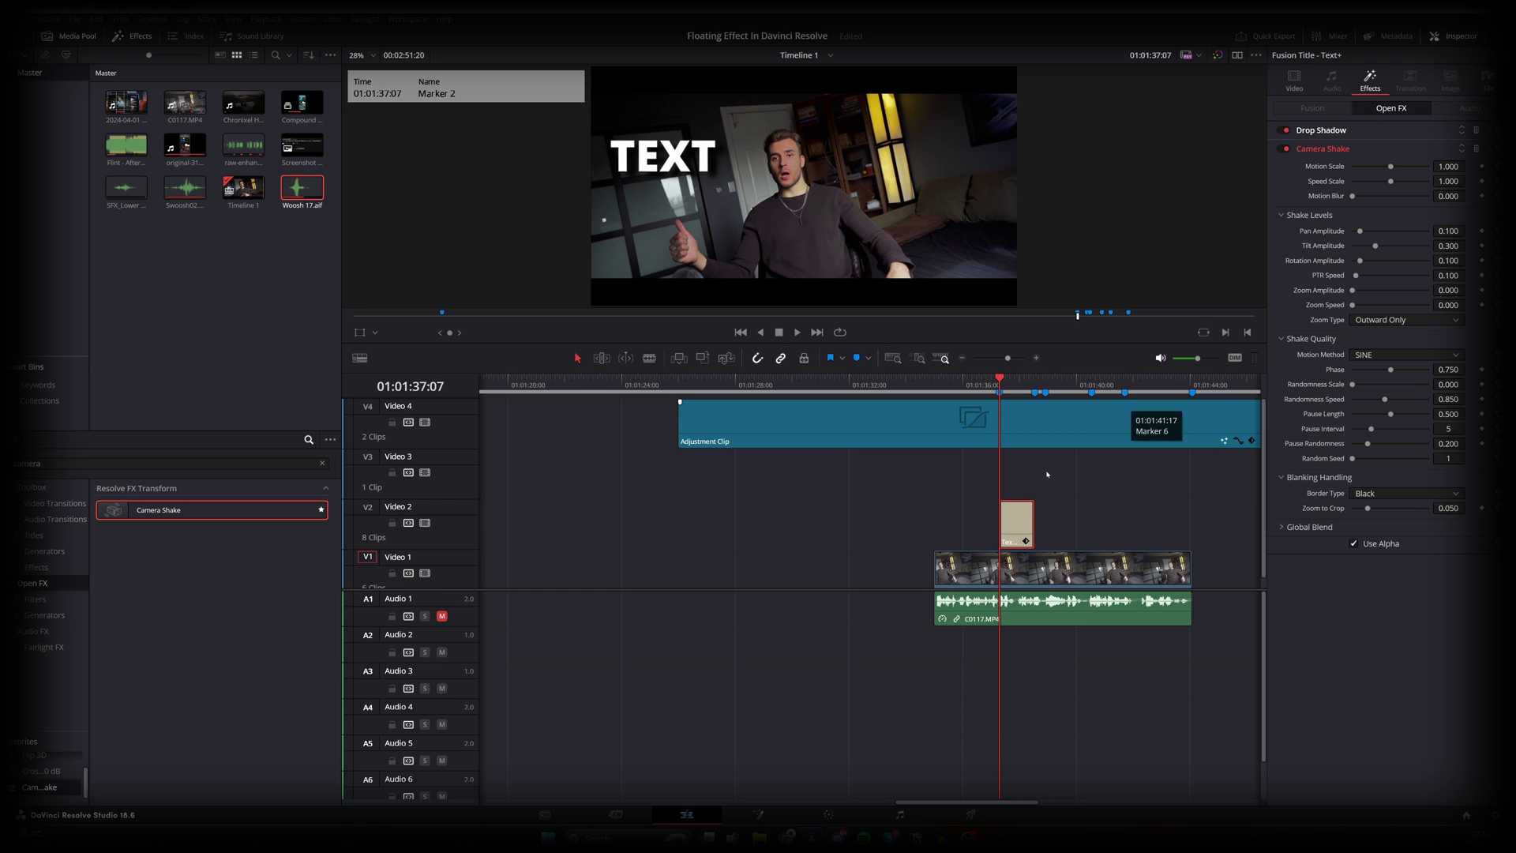
left_click(1295, 85)
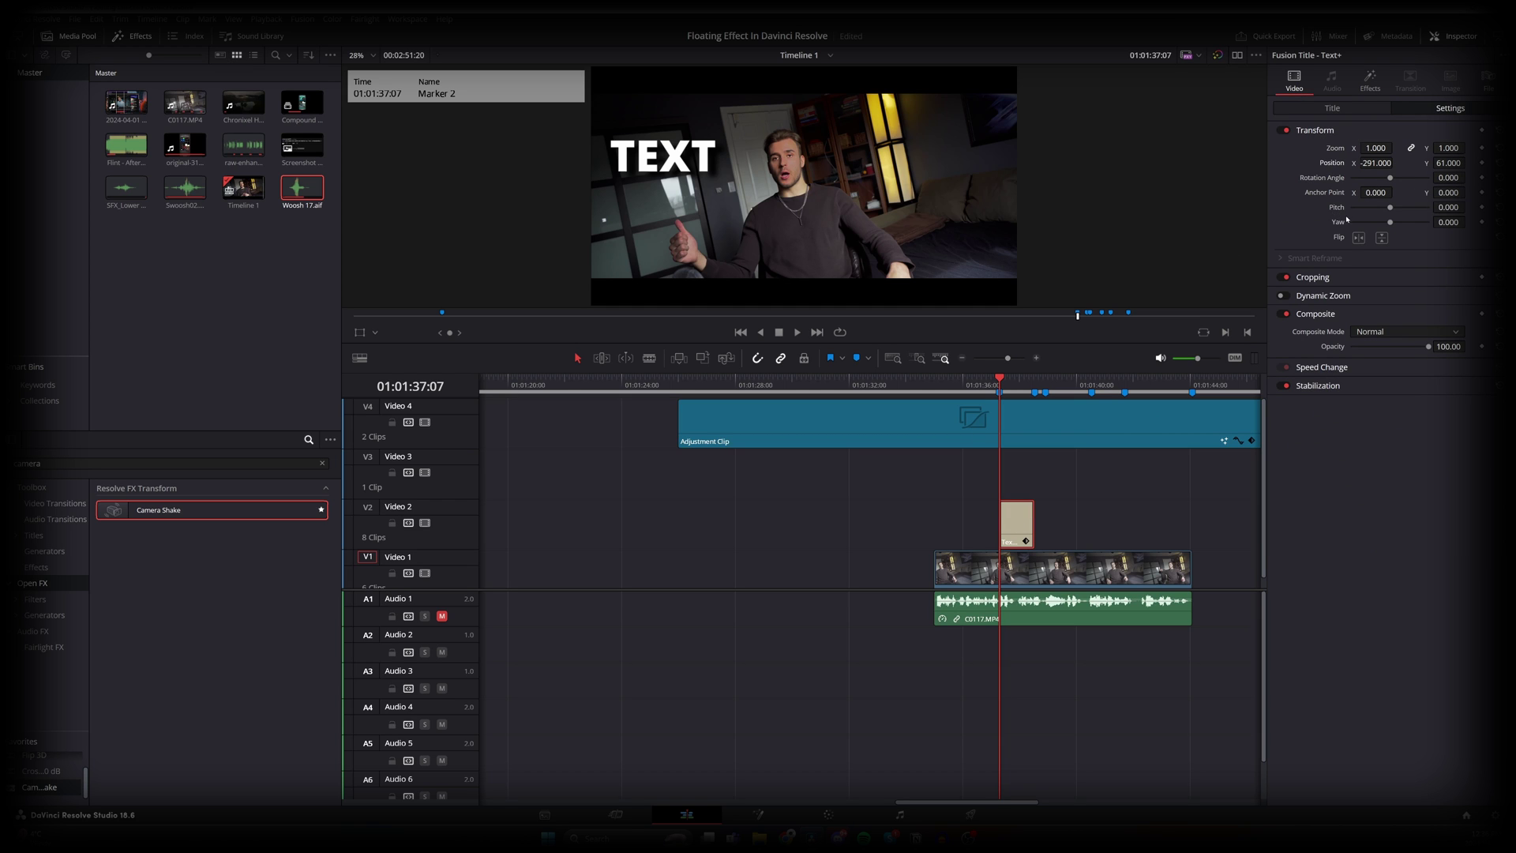
Step: Angle the TEXT title to Pitch -0.249 and Yaw 0.638, shift it to X -271, and save
left_click_drag(1448, 207, 1435, 206)
left_click_drag(1468, 221, 1471, 221)
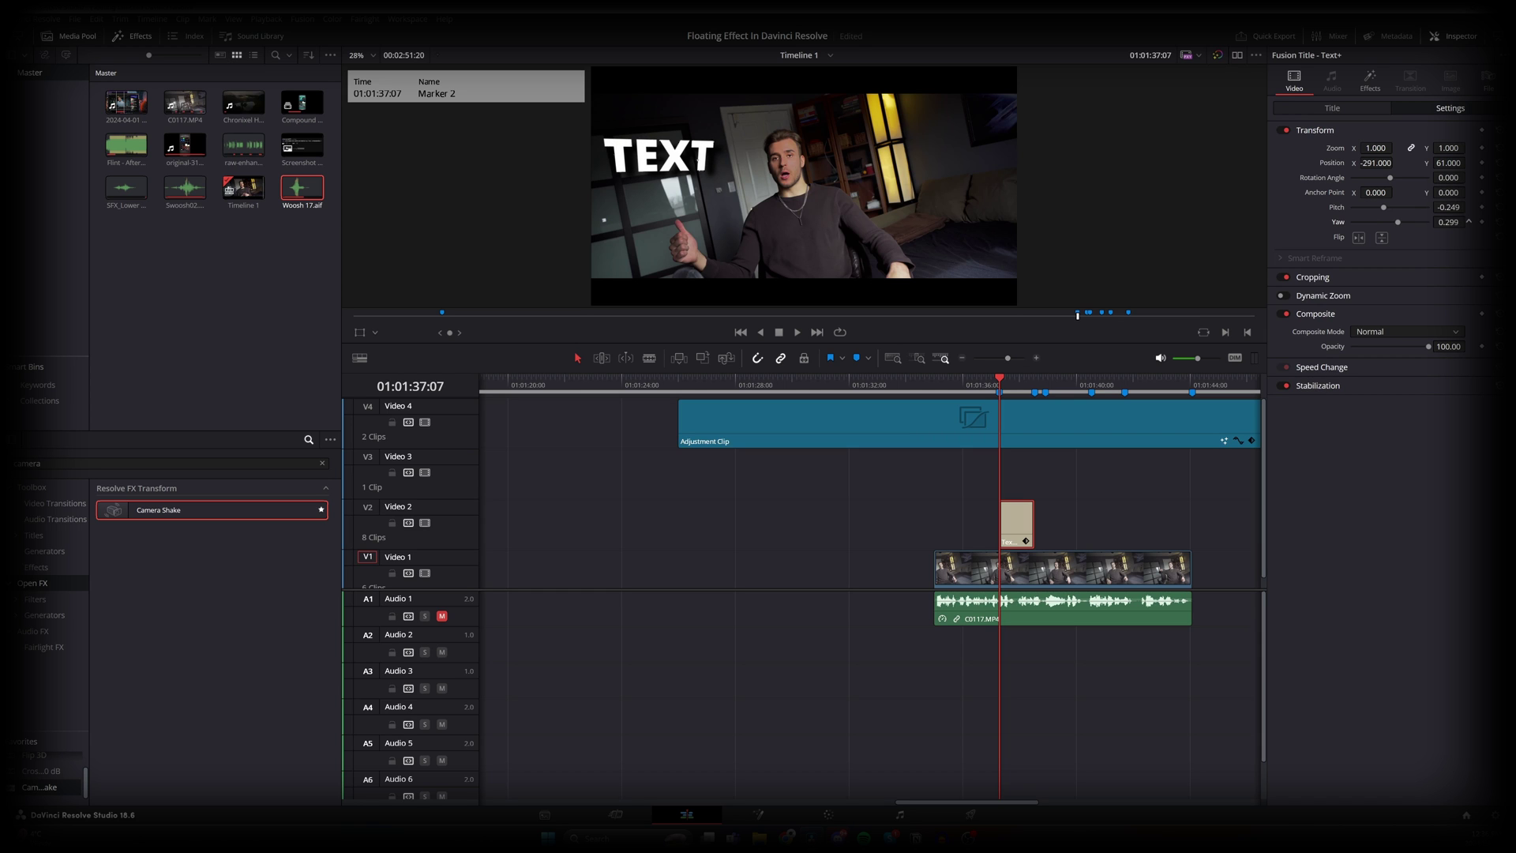
left_click_drag(1448, 222, 1469, 222)
left_click_drag(1391, 163, 1396, 163)
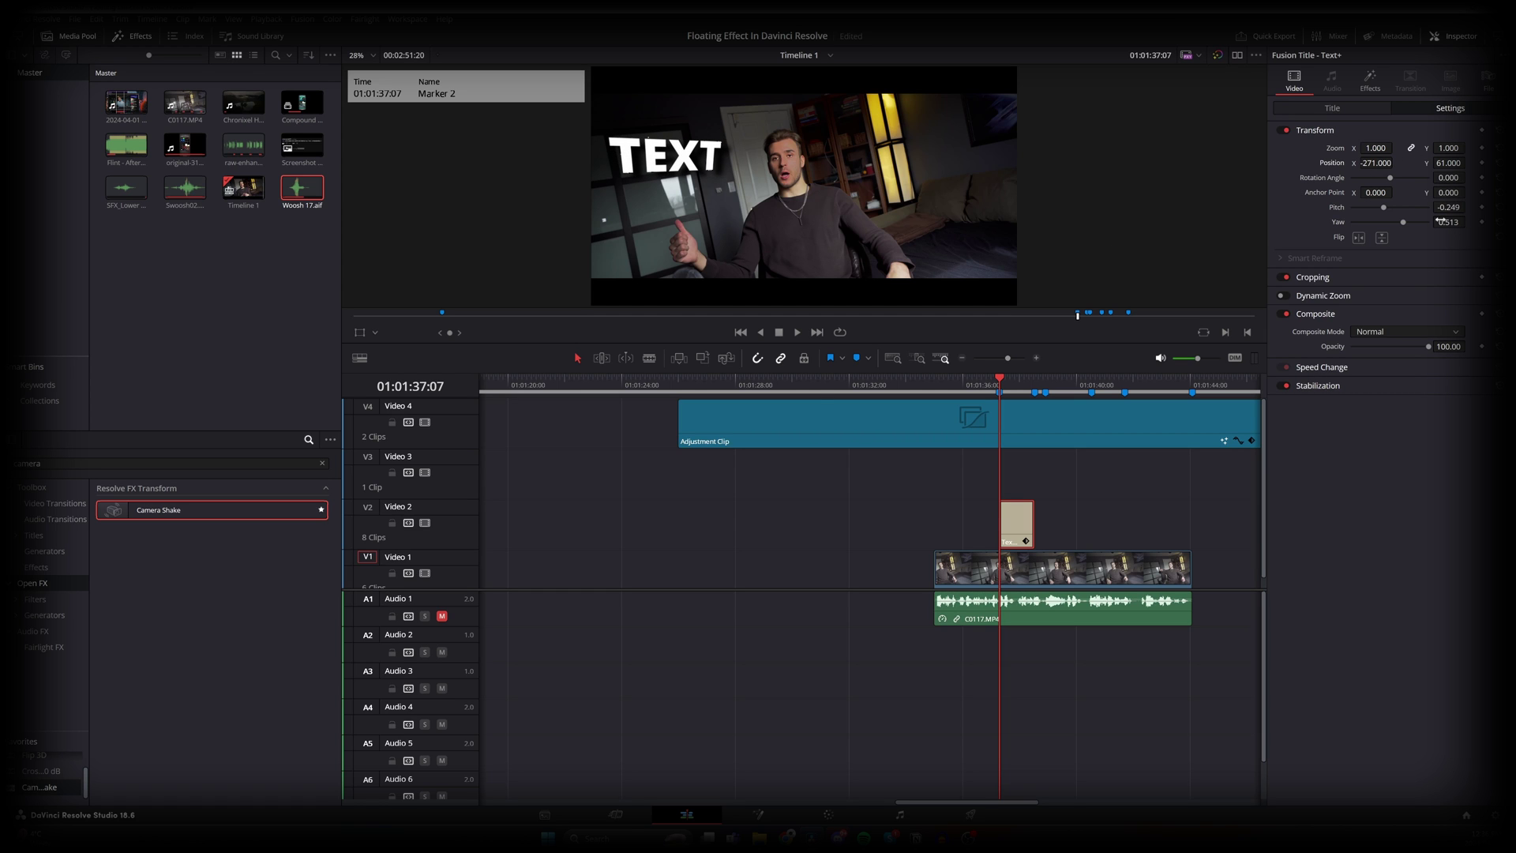
left_click_drag(1441, 221, 1468, 222)
key("ctrl+s")
left_click(1320, 109)
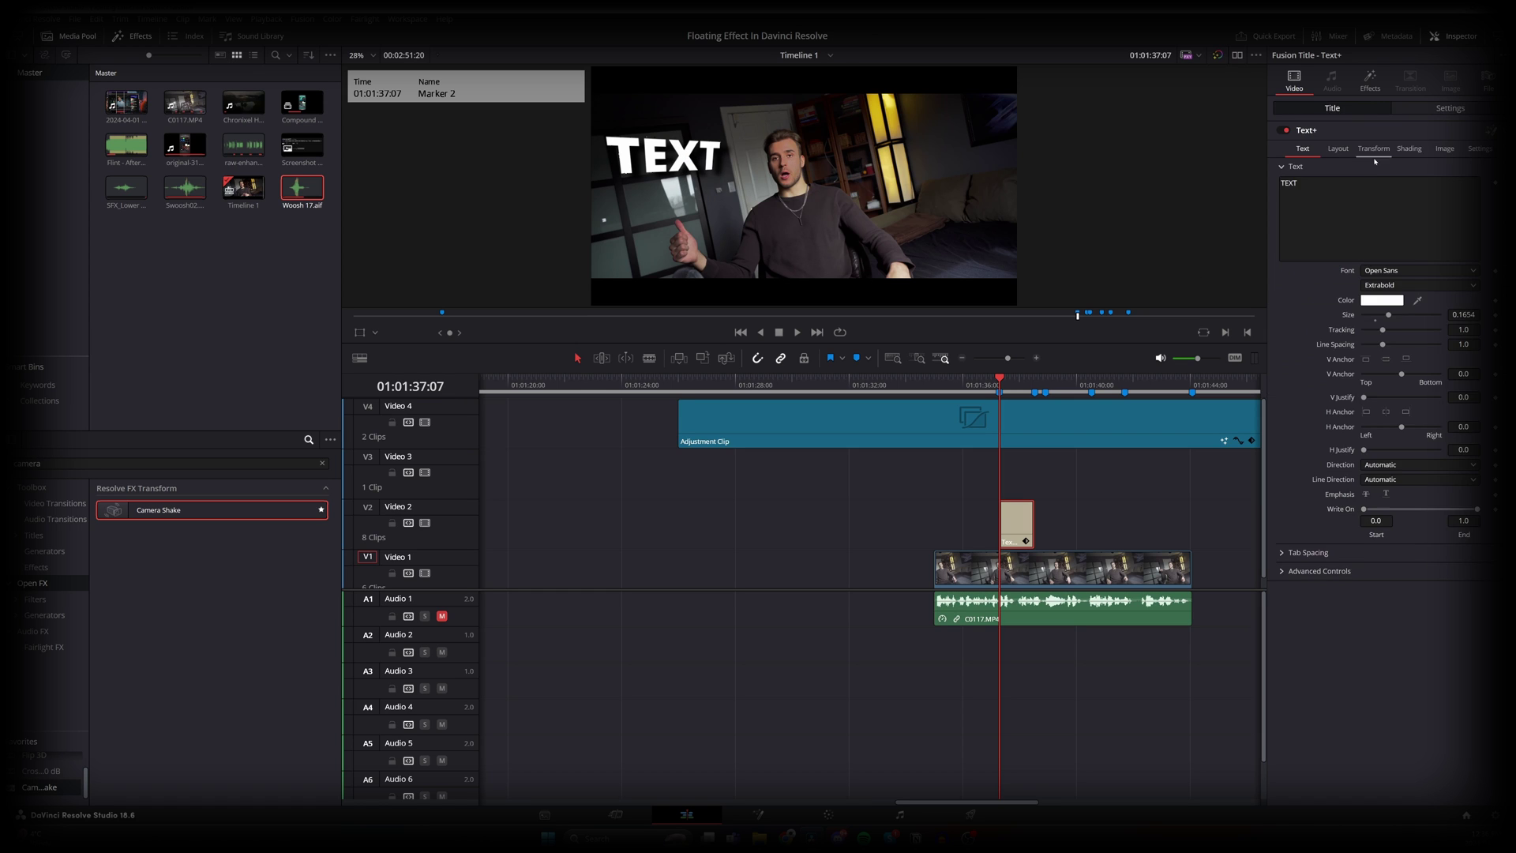
Step: Lower the TEXT title's opacity to 80.92 and preview it
left_click(1427, 109)
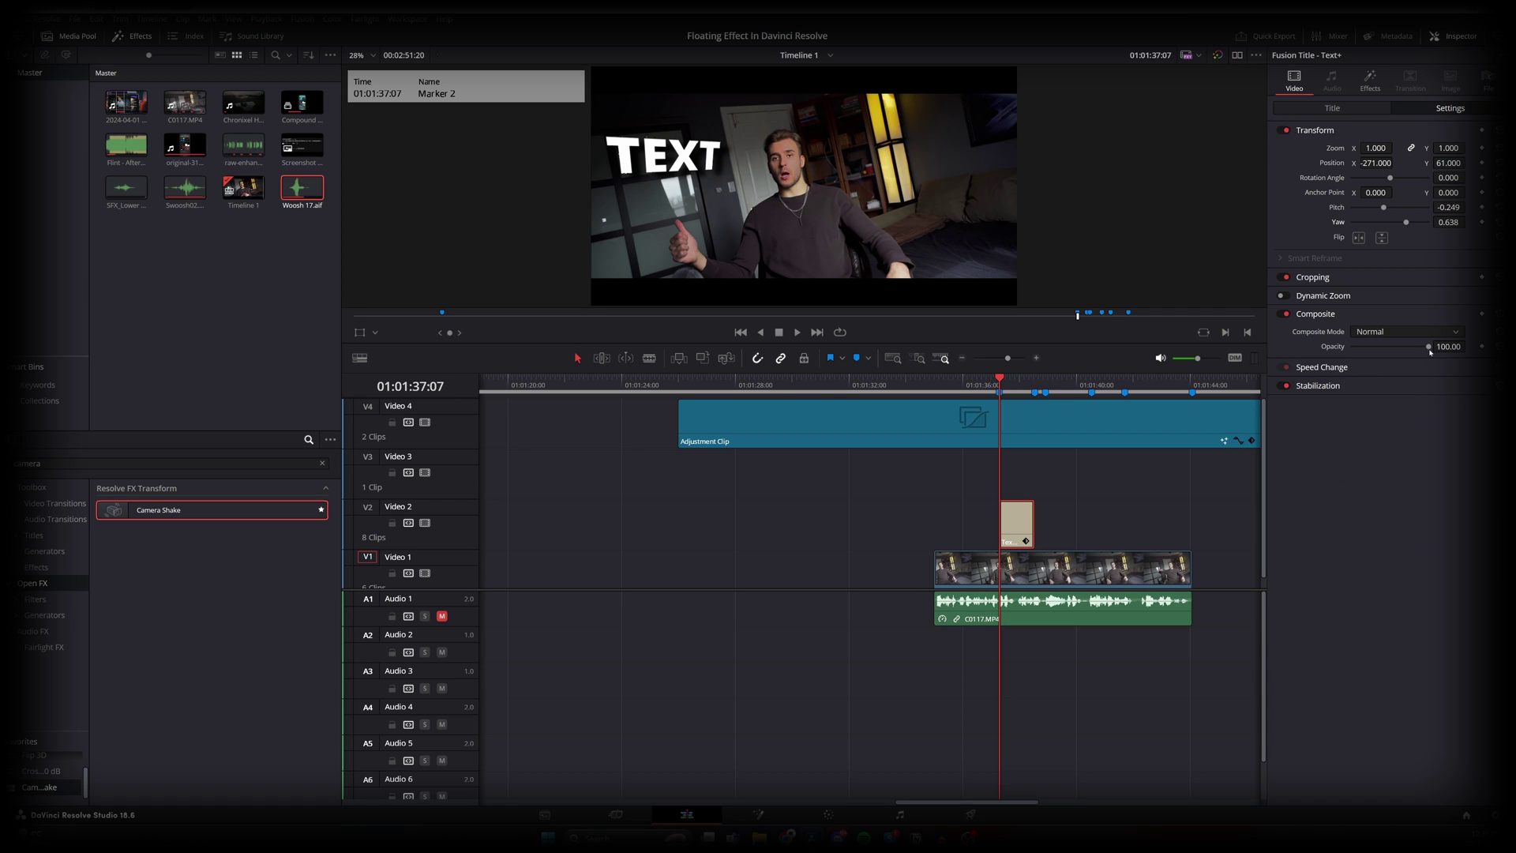
left_click_drag(1429, 347, 1420, 345)
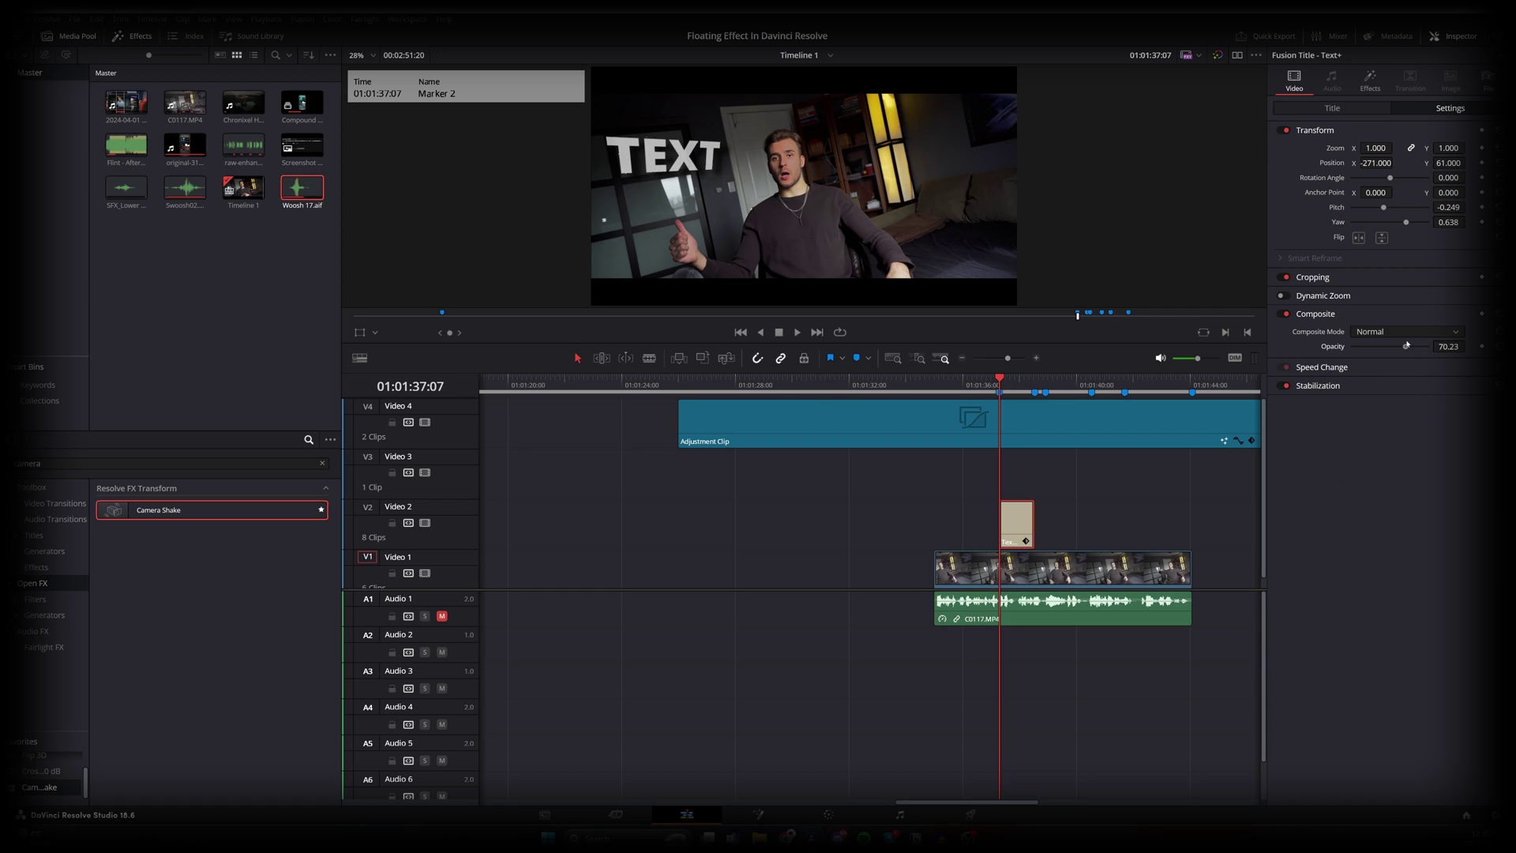
left_click_drag(1420, 345, 1413, 345)
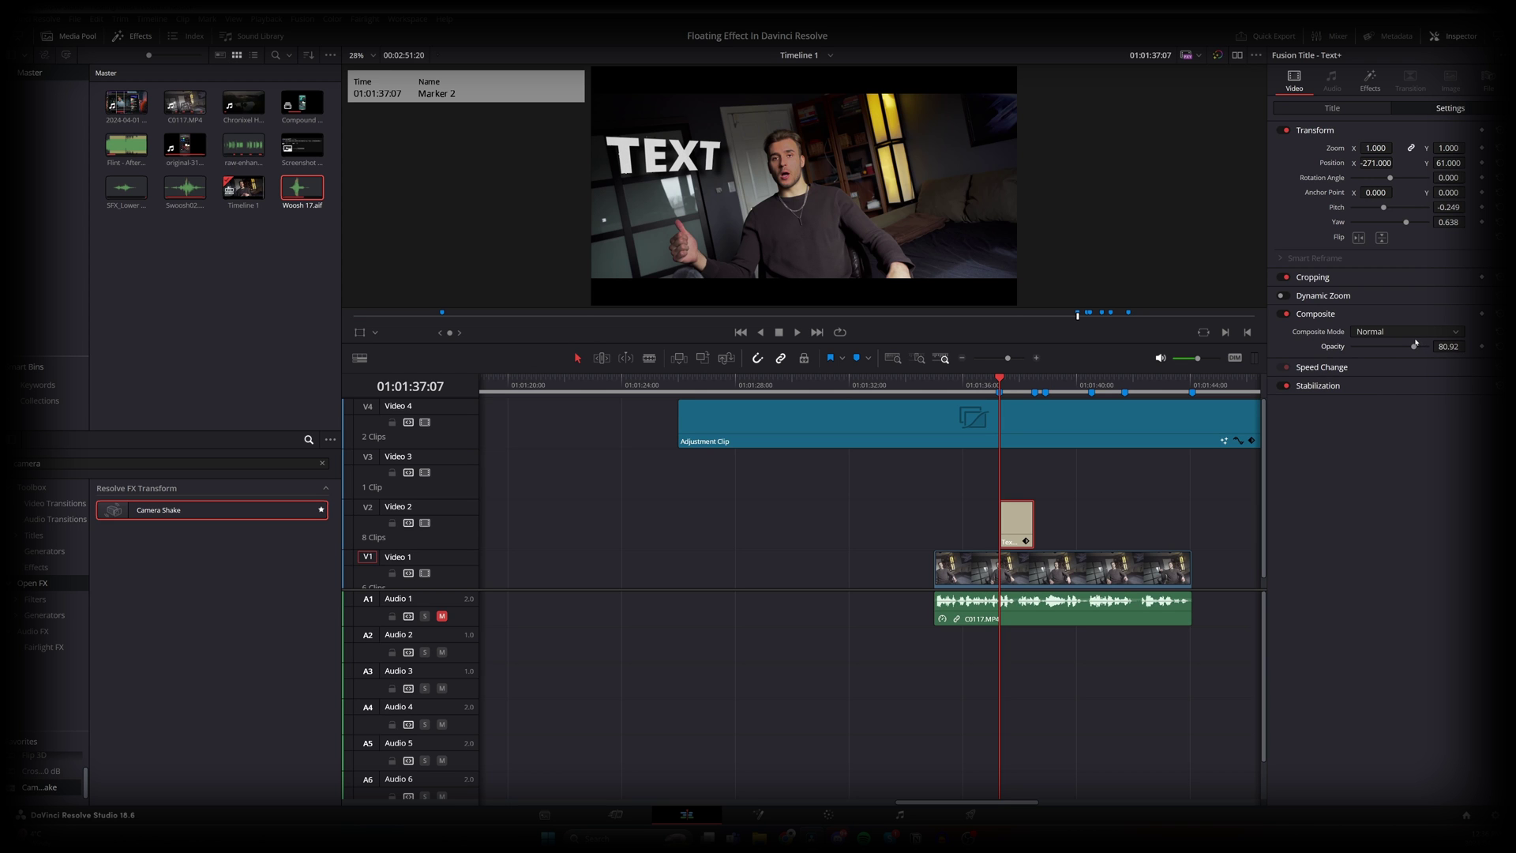
key("space")
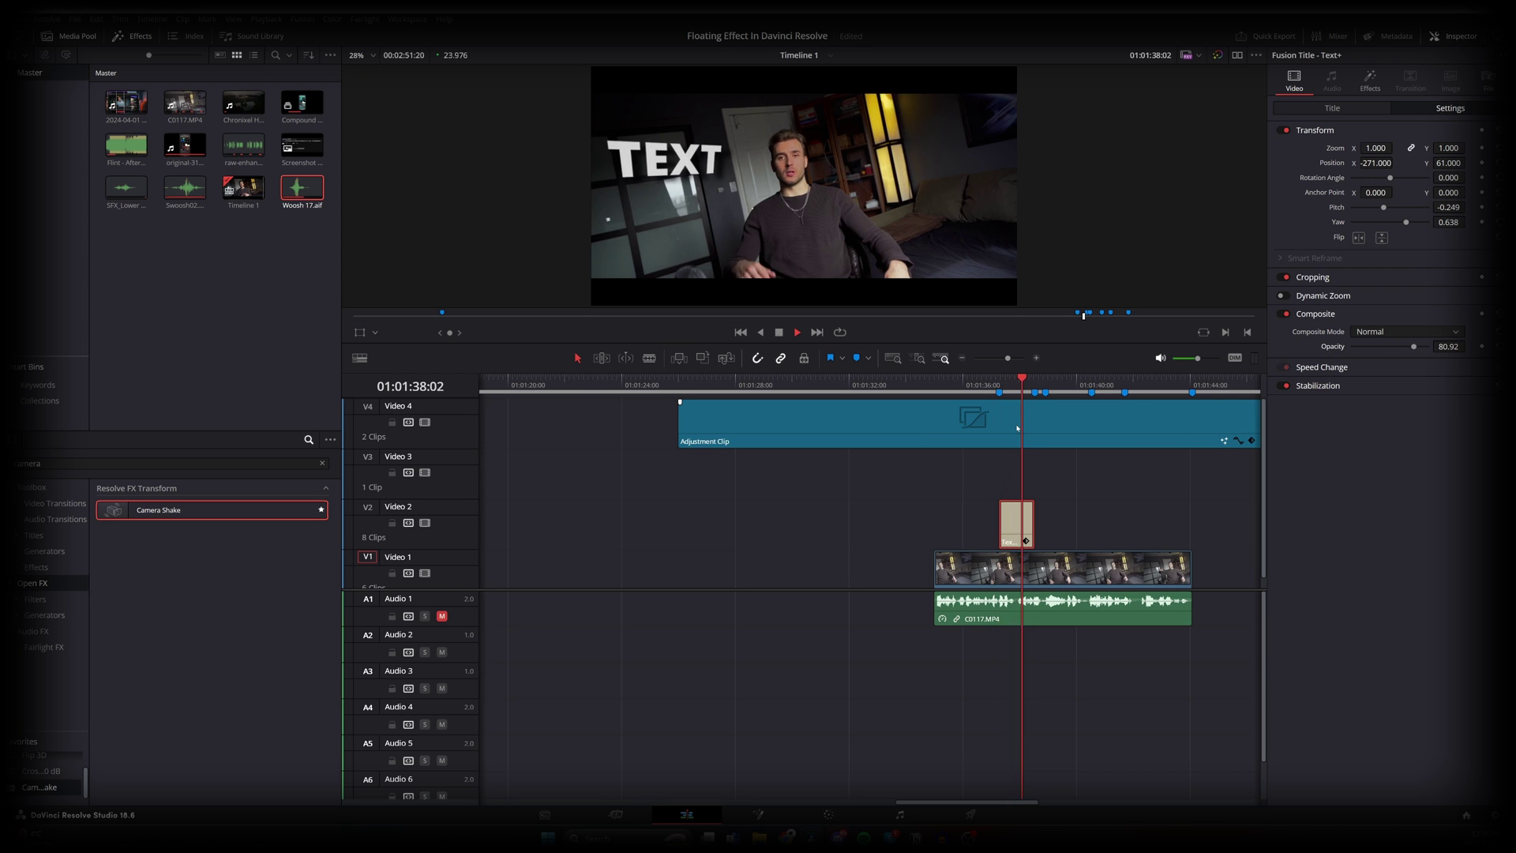
key("space")
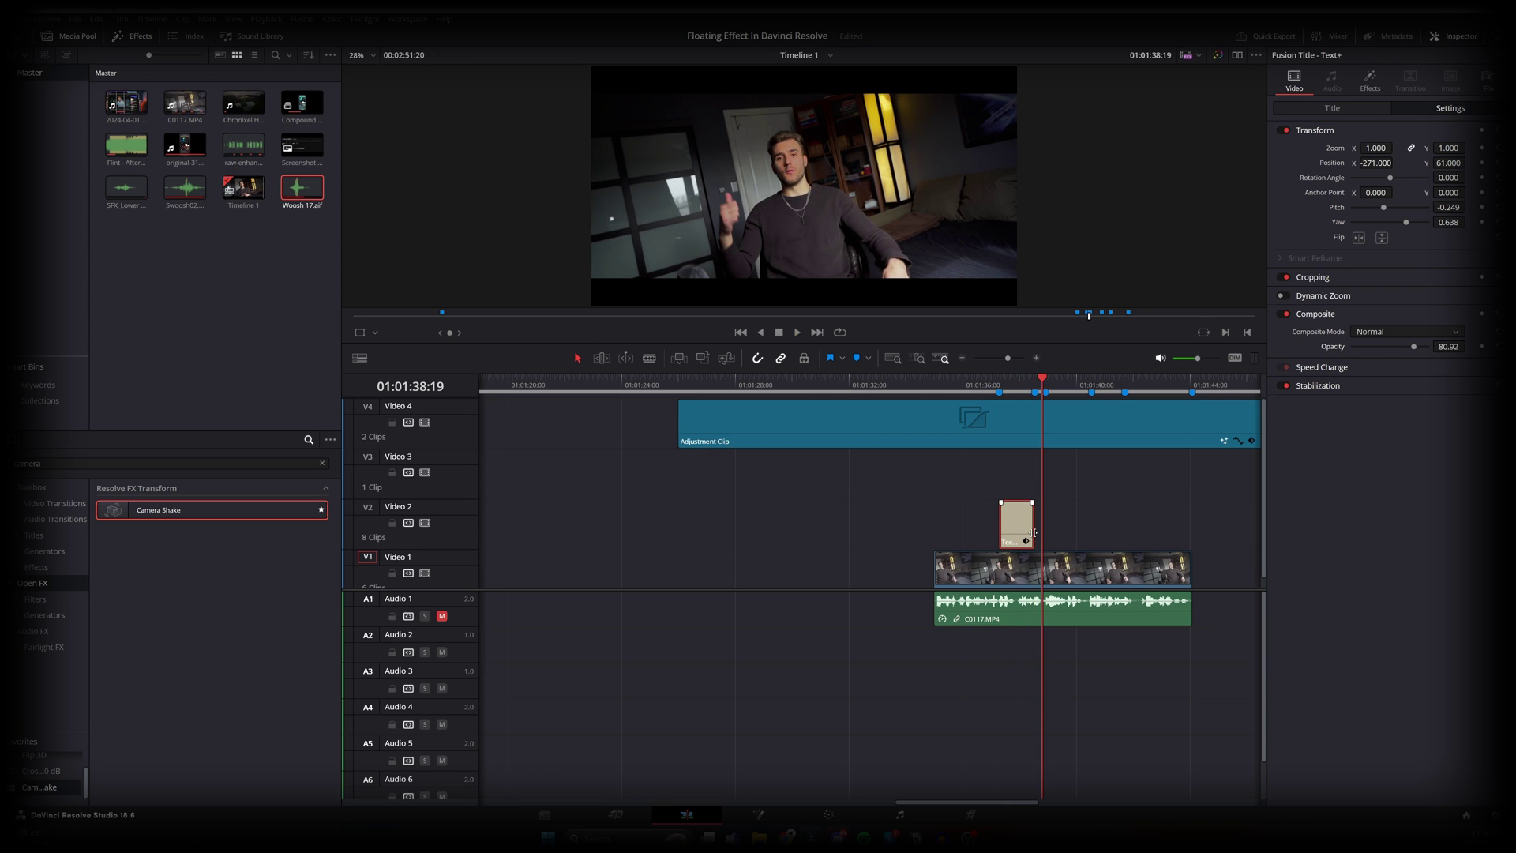
Step: Lengthen the title clip by two seconds, review playback, then shorten it back
left_click_drag(1033, 521, 1095, 525)
left_click(998, 386)
key("space")
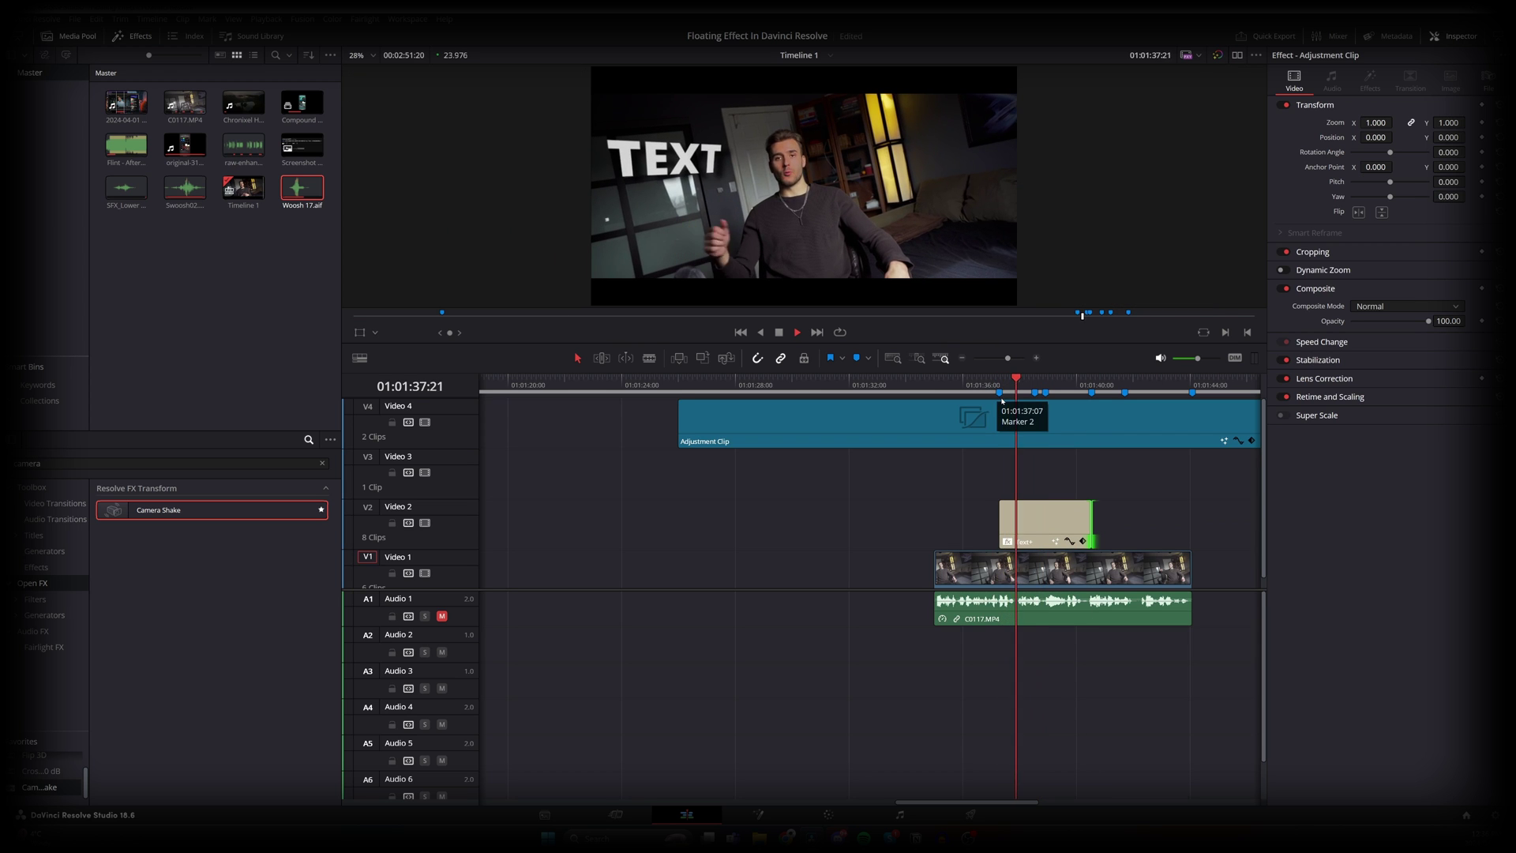
key("space")
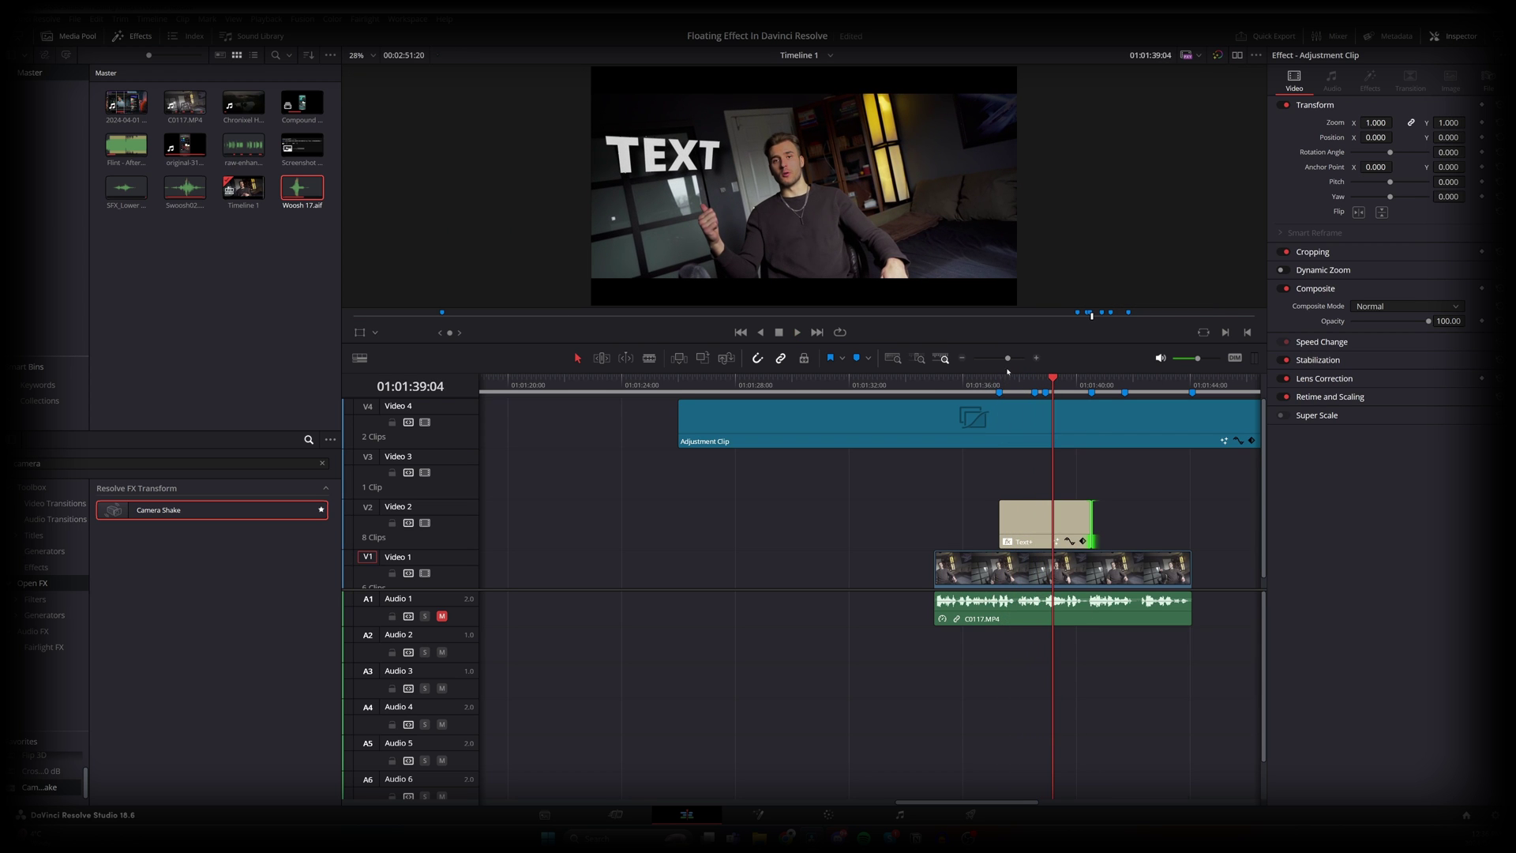
left_click(998, 385)
key("space")
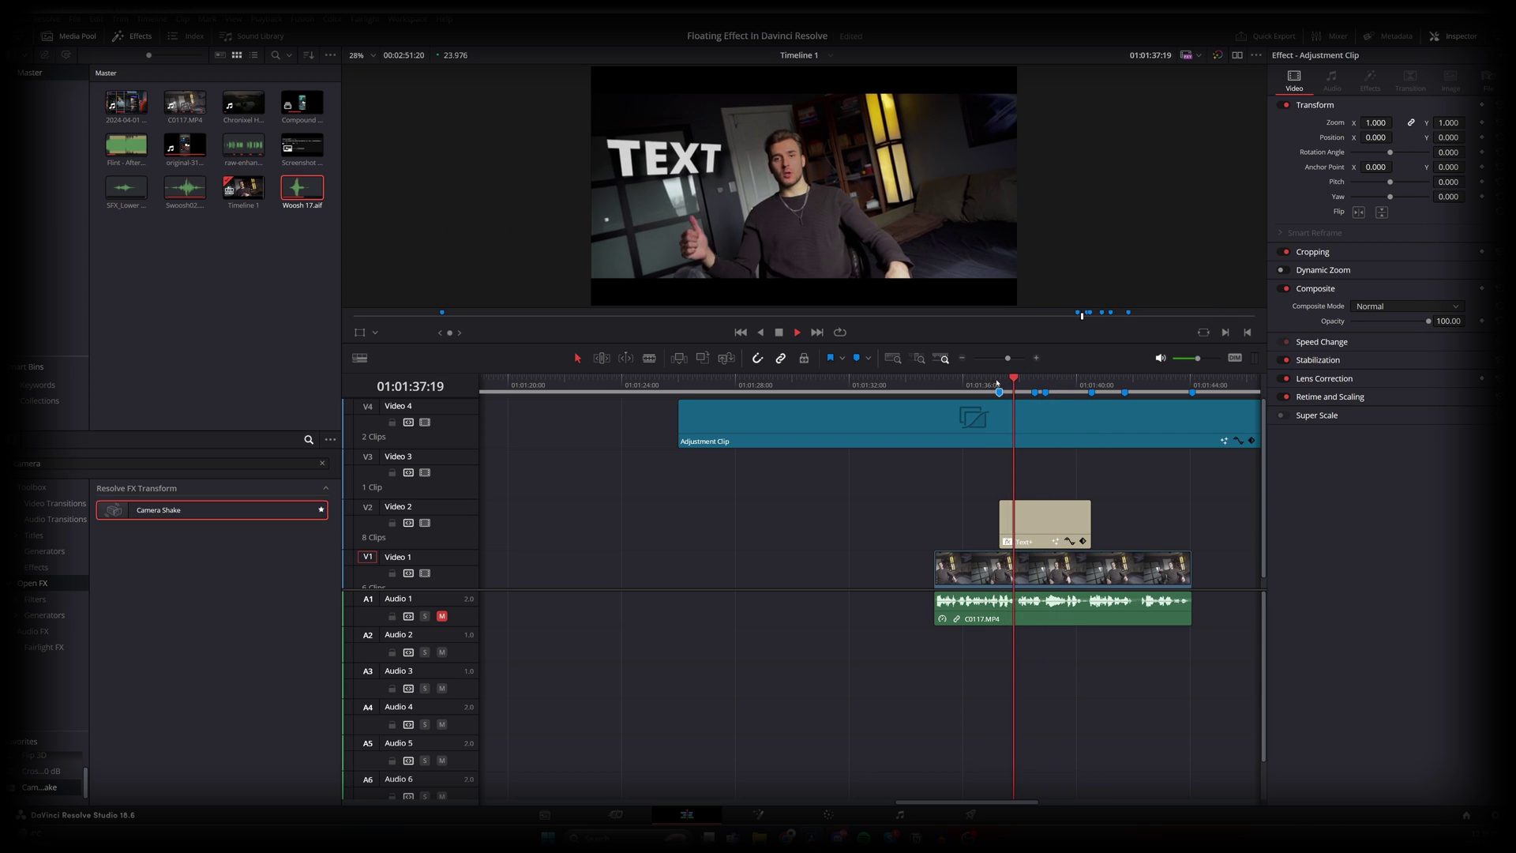
key("space")
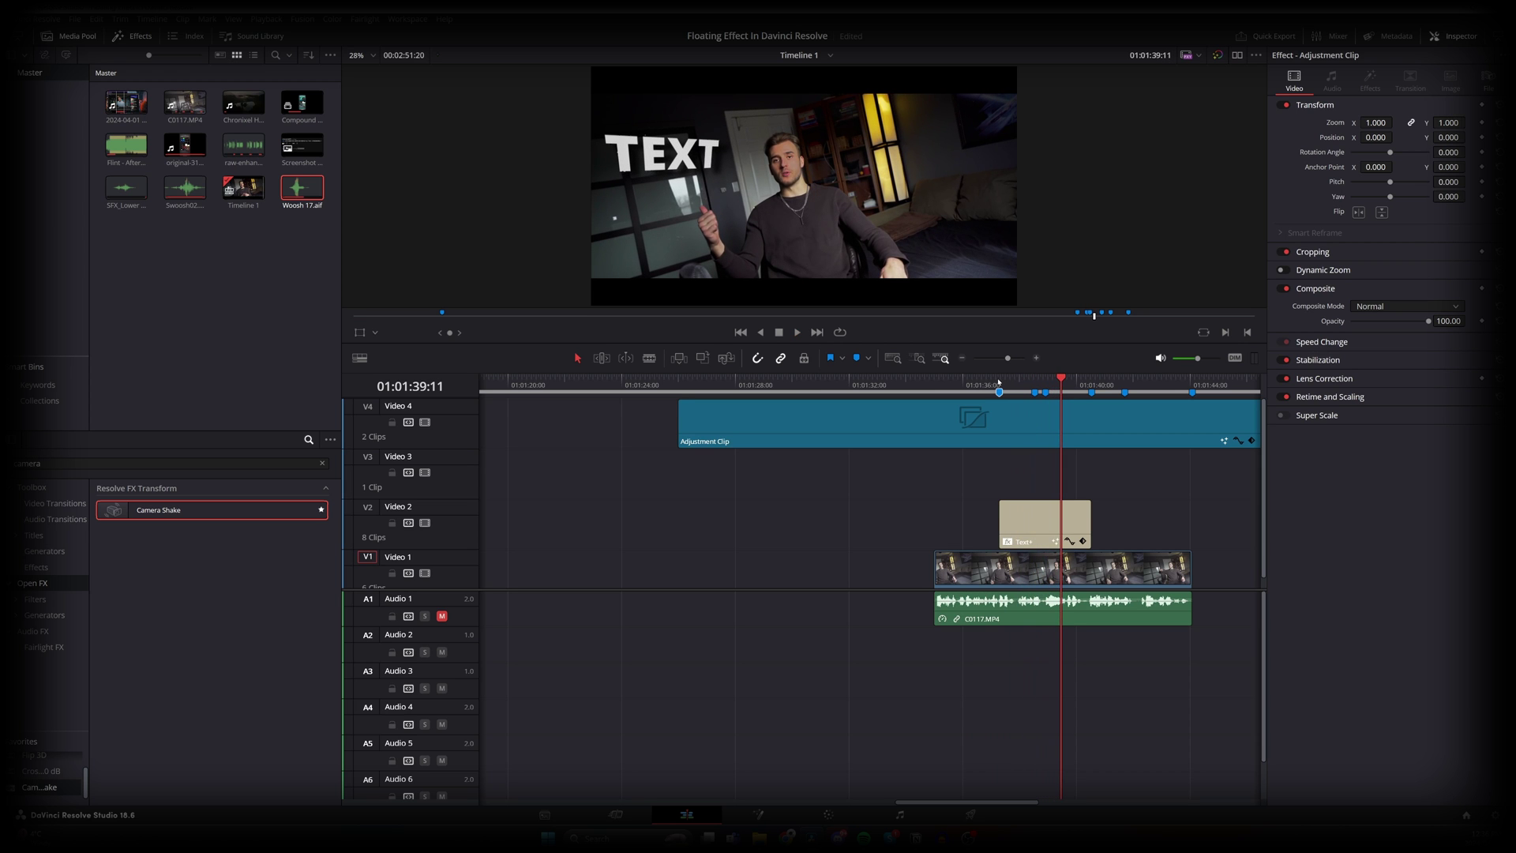
left_click_drag(1090, 521, 1032, 502)
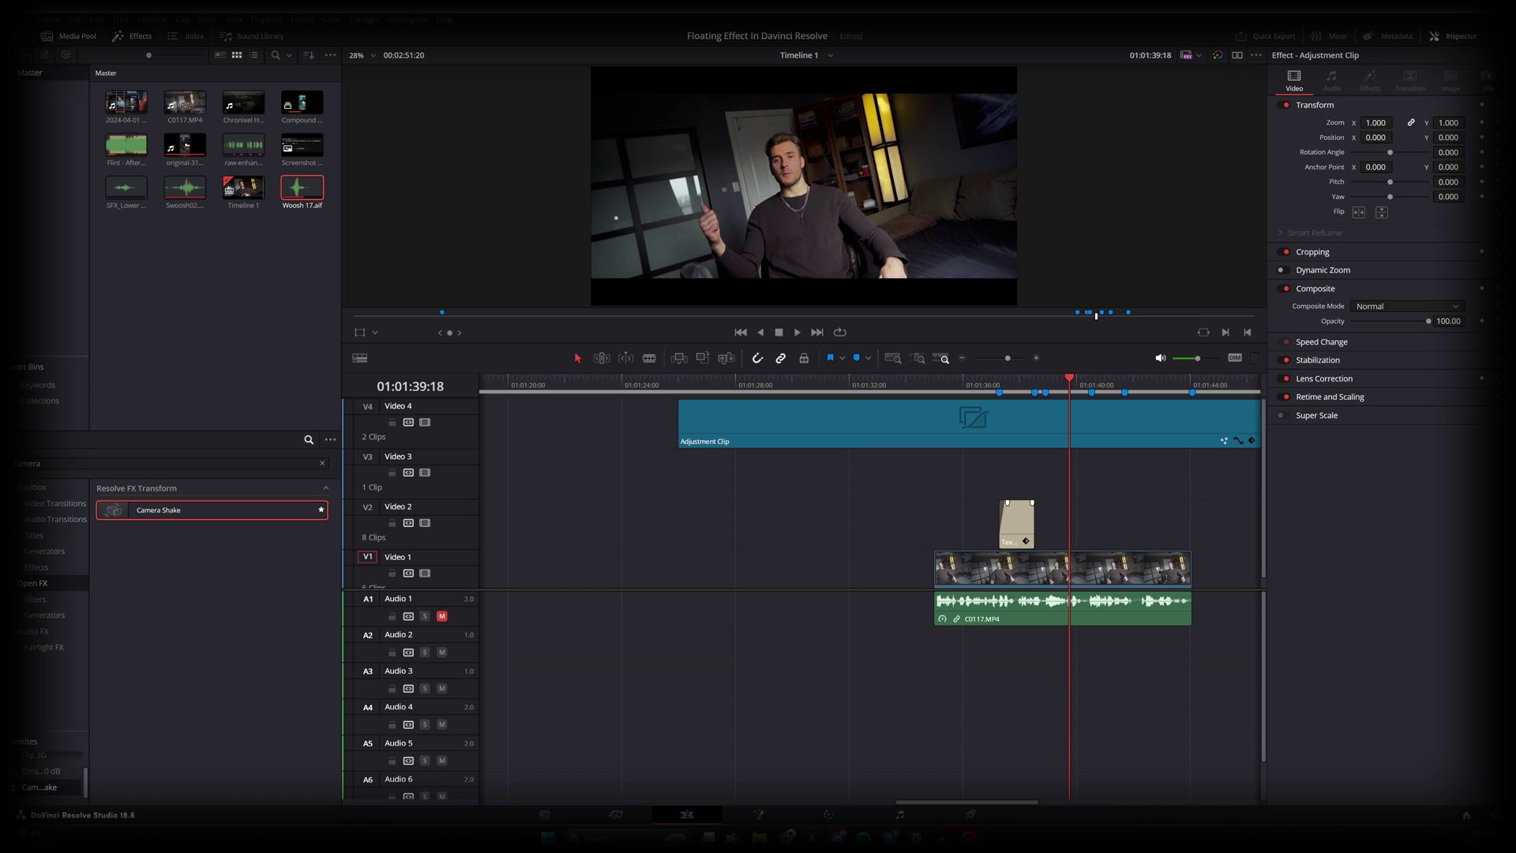
Step: List all Video Transitions with the search cleared, and preview the title from Marker 2
left_click(44, 505)
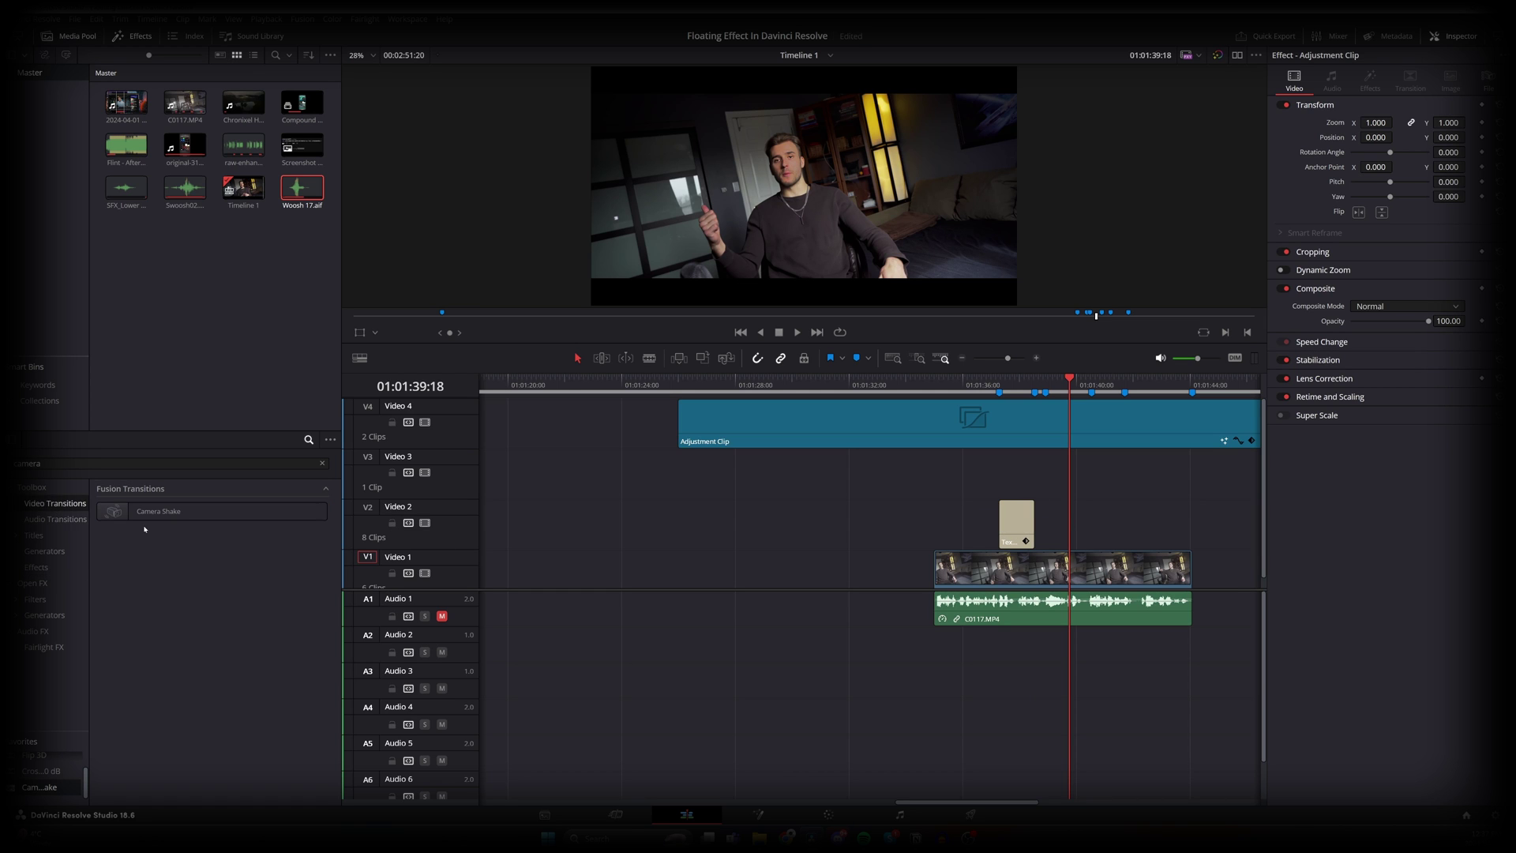
left_click(322, 464)
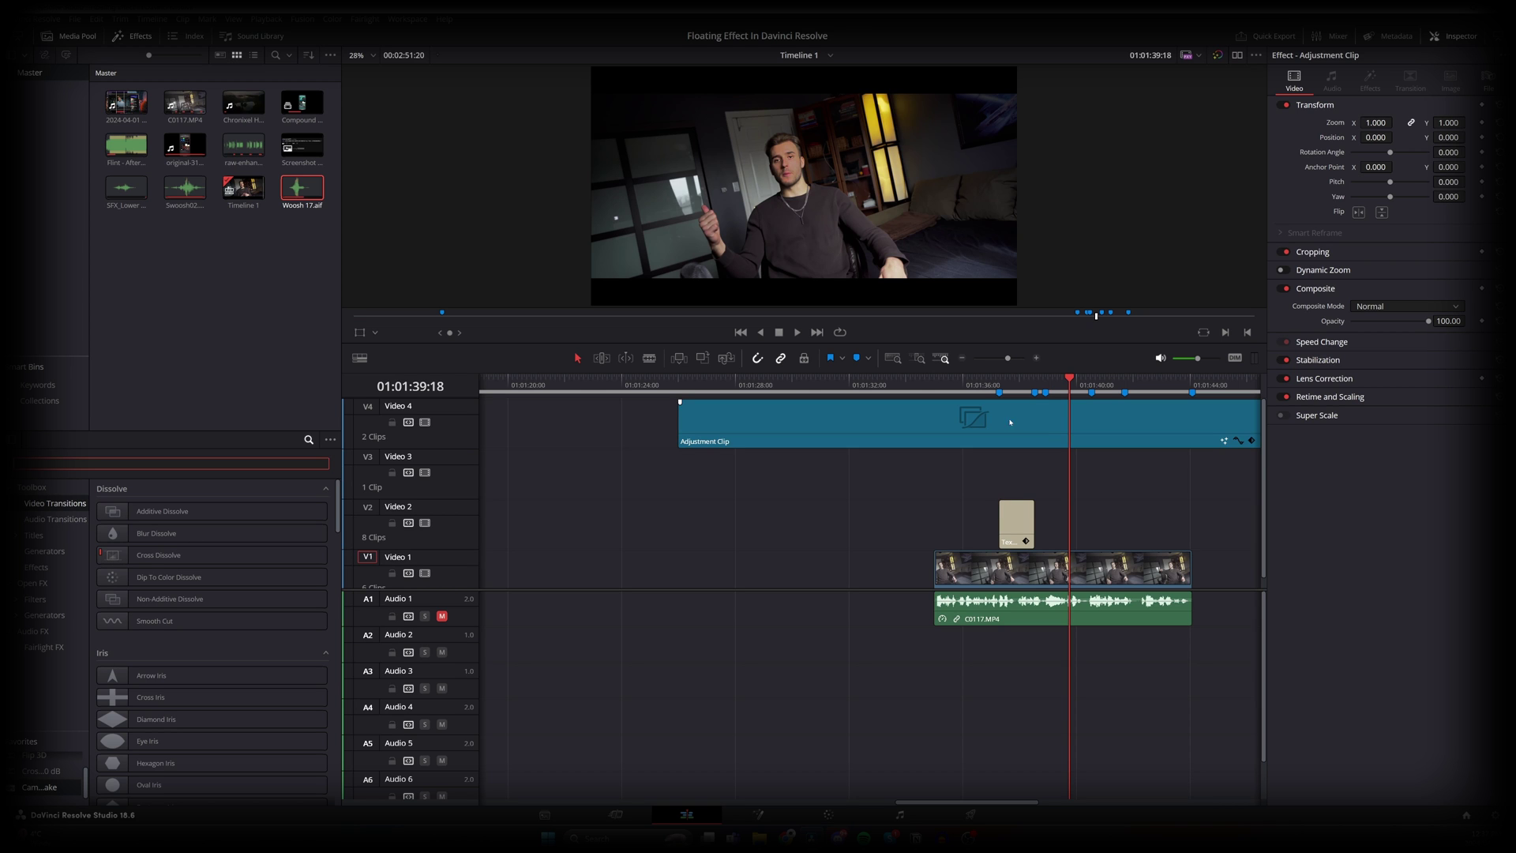
left_click(1001, 382)
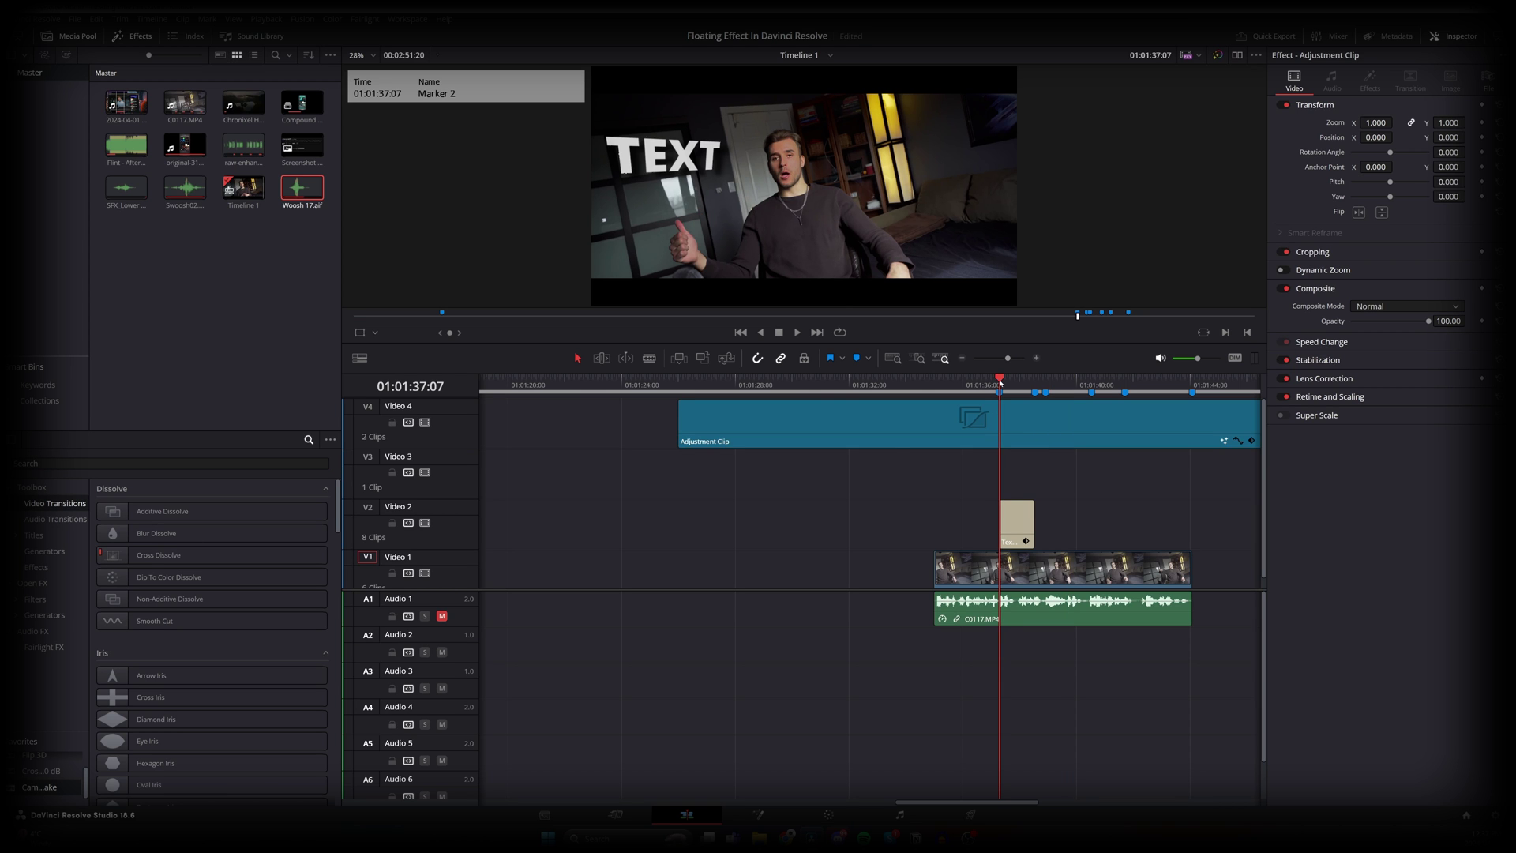
key("space")
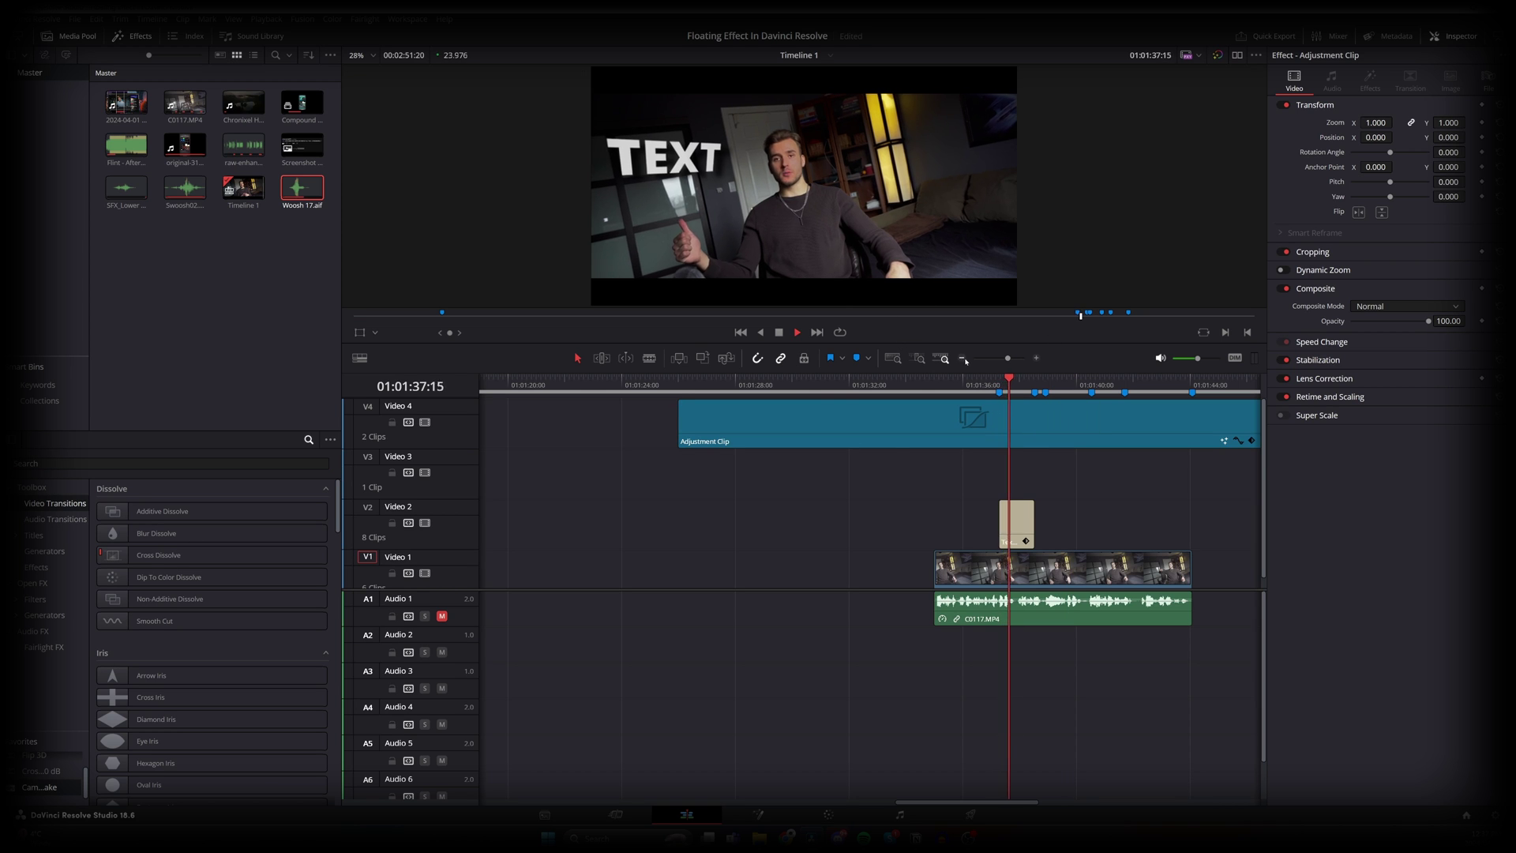
key("space")
left_click(1000, 382)
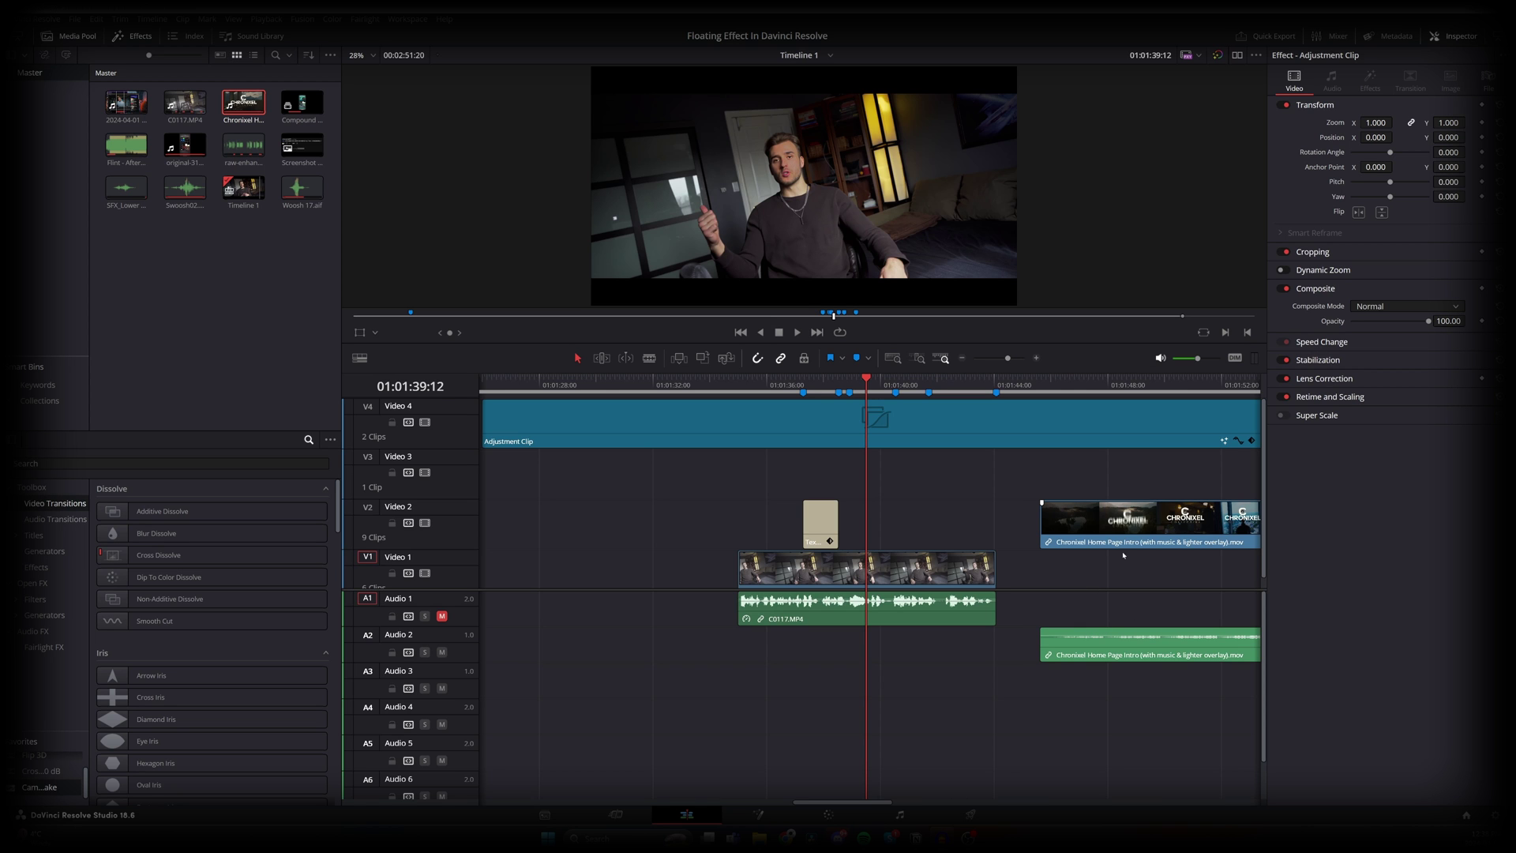
Step: Delete the Chronixel clip's audio, butt its video against the TEXT title, and return to Marker 4
left_click_drag(1109, 523, 1058, 524)
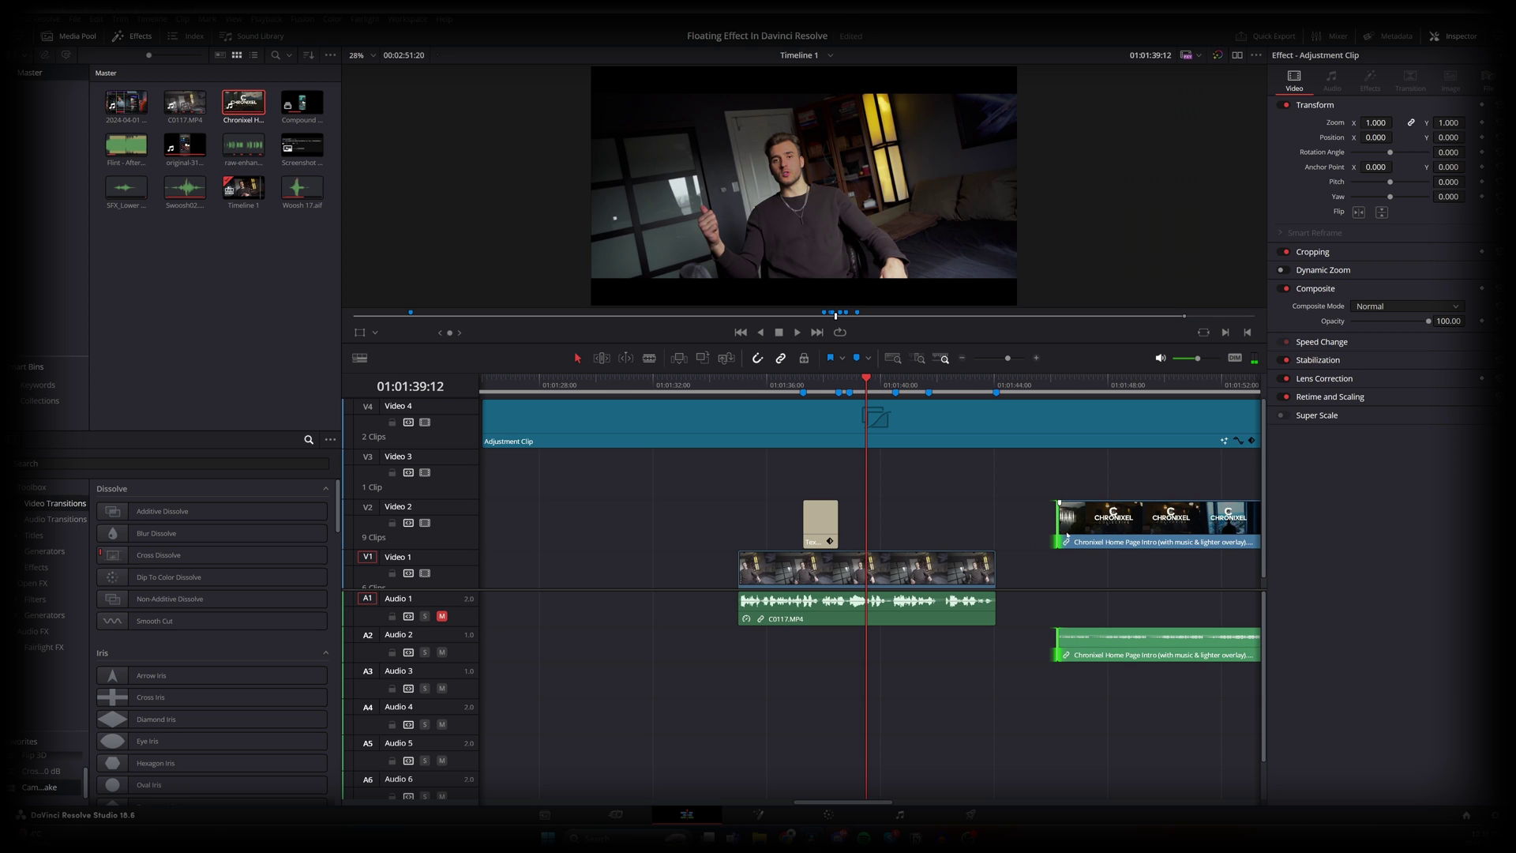
right_click(1105, 649)
left_click(1137, 600)
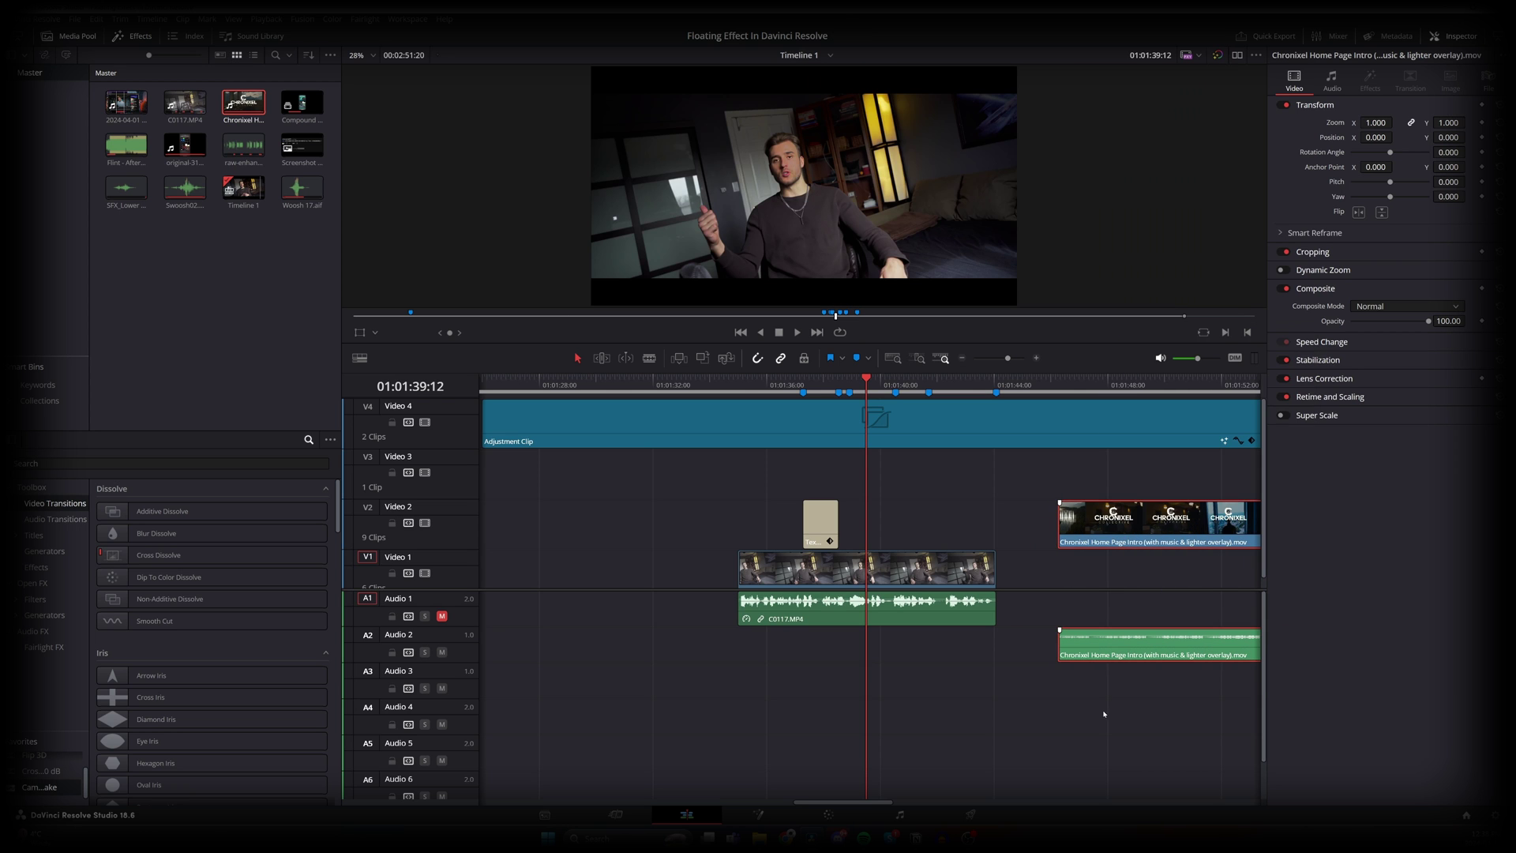
left_click(1110, 656)
key("Delete")
left_click_drag(1112, 521, 907, 518)
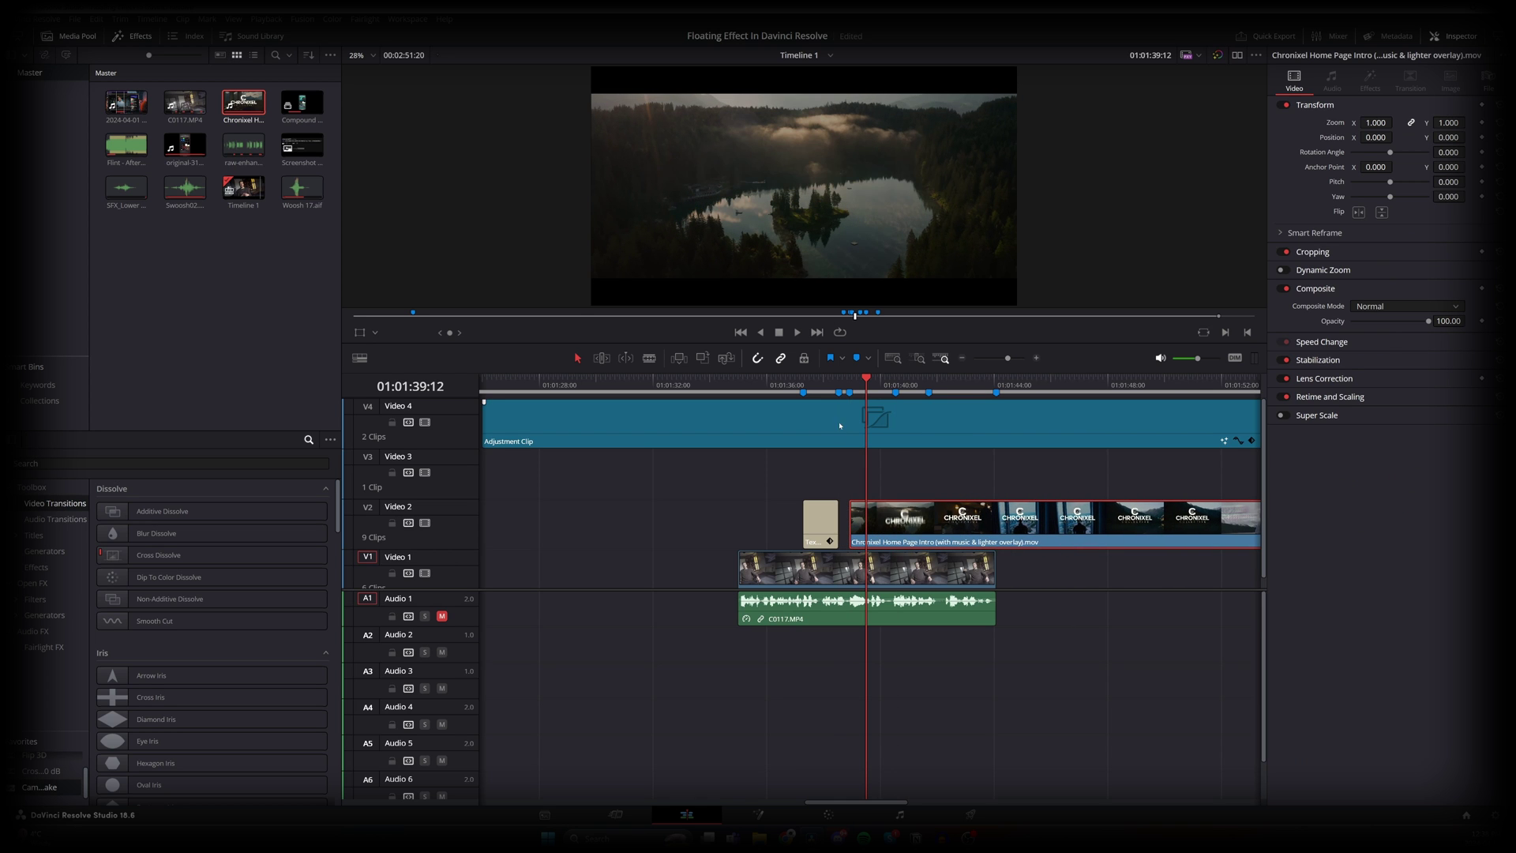
key("shift+Up")
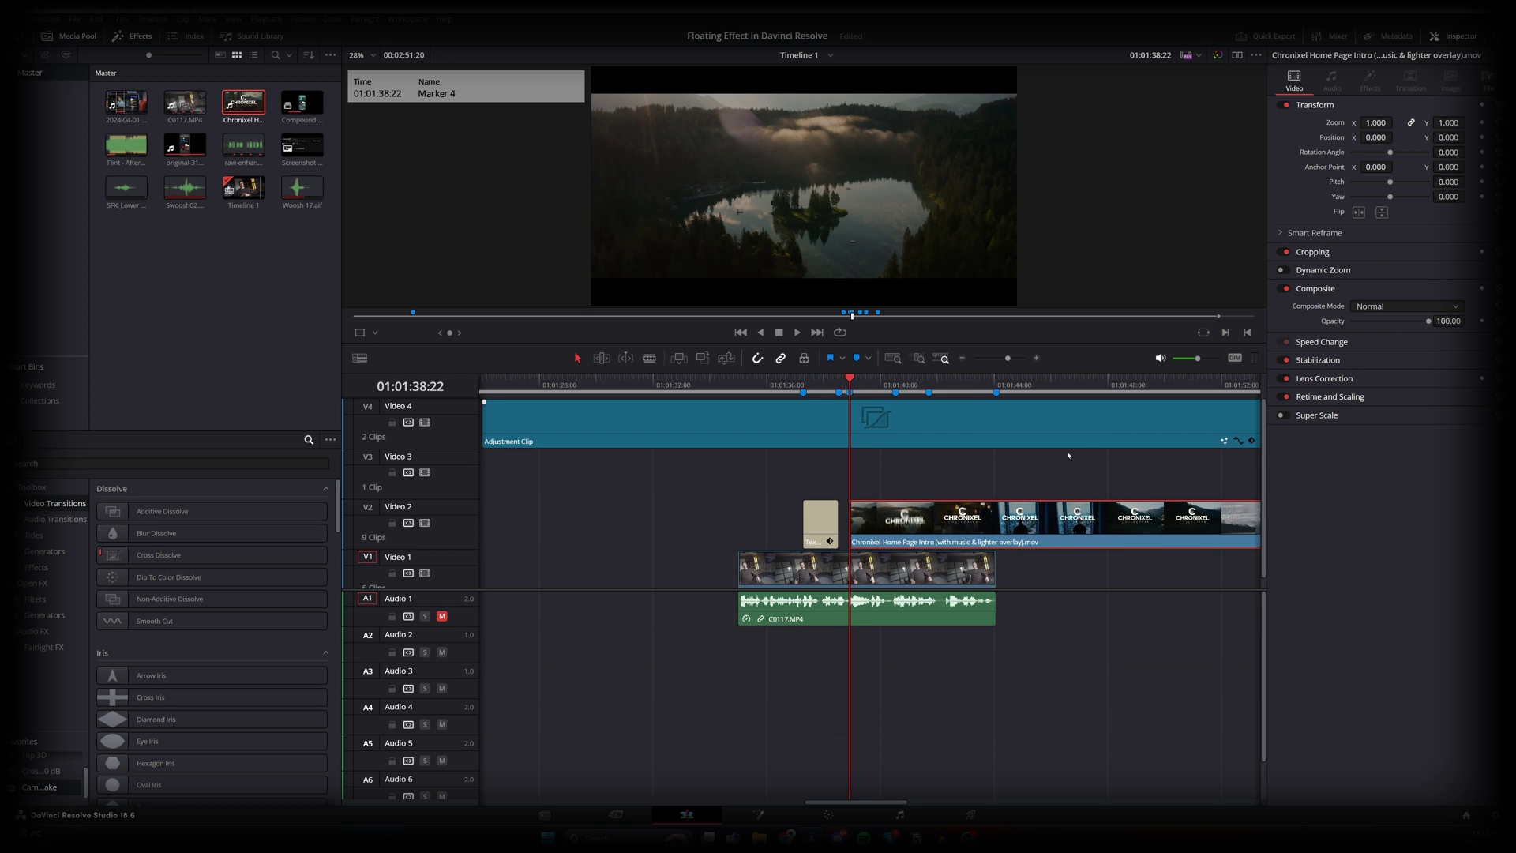
Step: Set the lake clip to zoom 0.320, X -258, pitch -0.030, and opacity 86.26
mouse_move(1375, 122)
left_mouse_down()
mouse_move(1398, 122)
mouse_move(1376, 138)
mouse_move(1440, 140)
mouse_move(1382, 137)
left_mouse_up()
left_click_drag(1442, 182, 1468, 196)
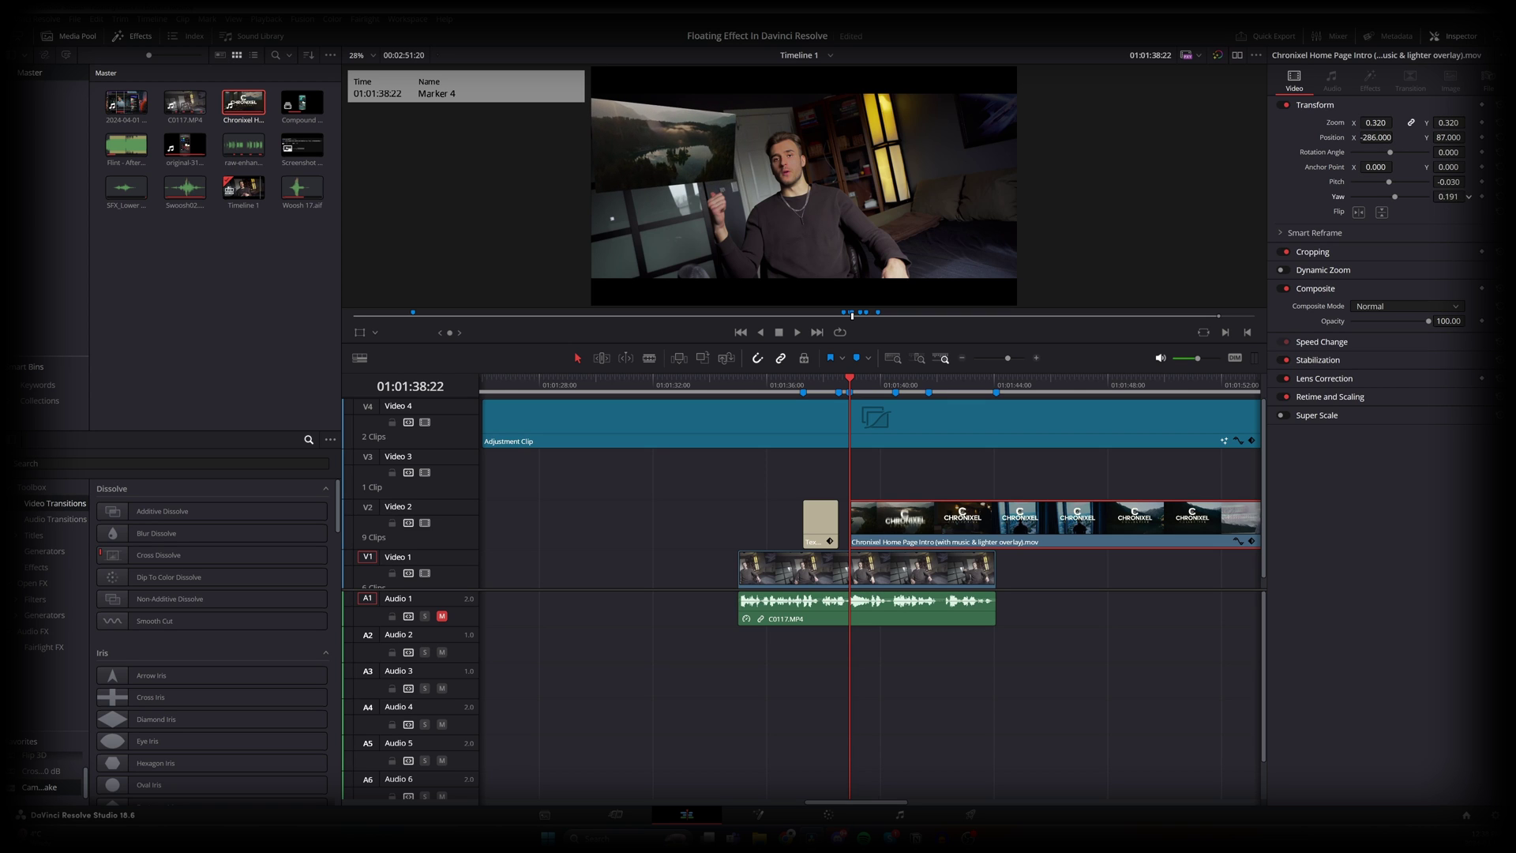
left_click_drag(1370, 136, 1429, 139)
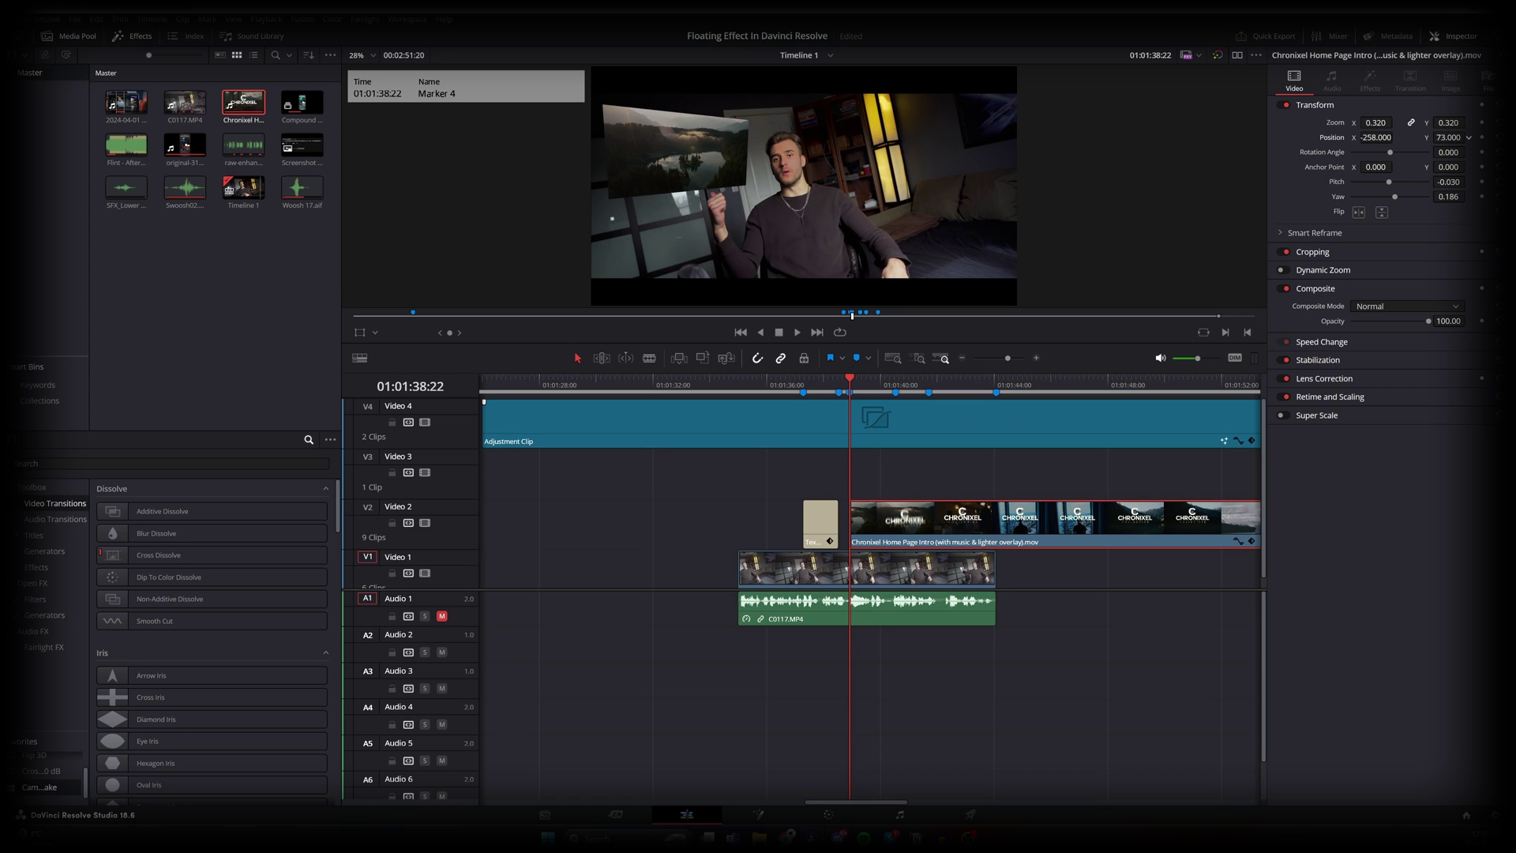
left_click_drag(1434, 322, 1421, 322)
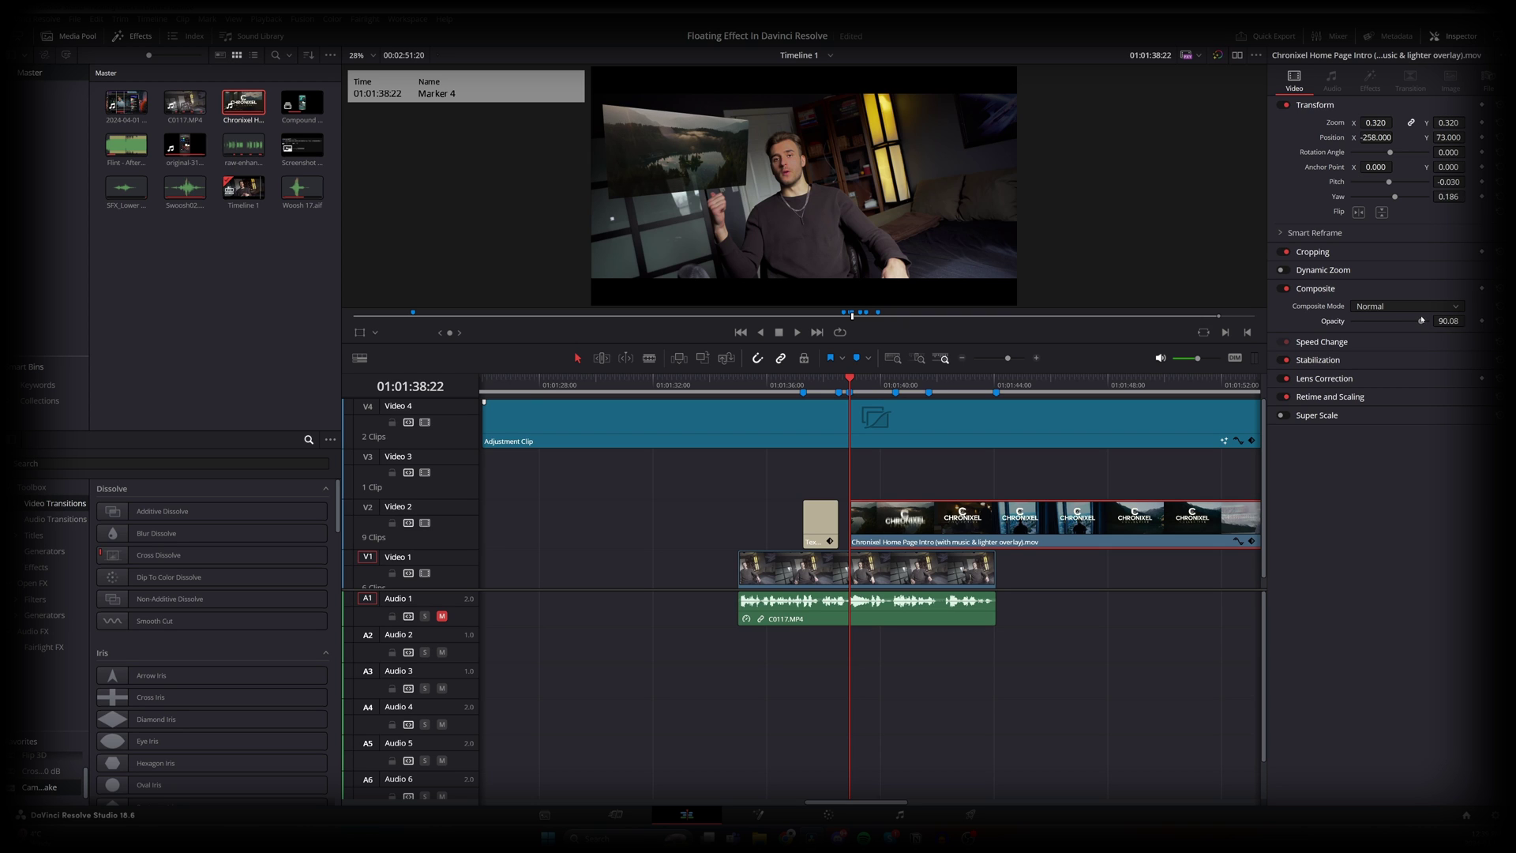
left_click_drag(1421, 321, 1418, 320)
Step: Set the crop Softness to -16.03 and add Camera Shake with PTR Speed 0.100 and Randomness Scale 0
left_click(1323, 252)
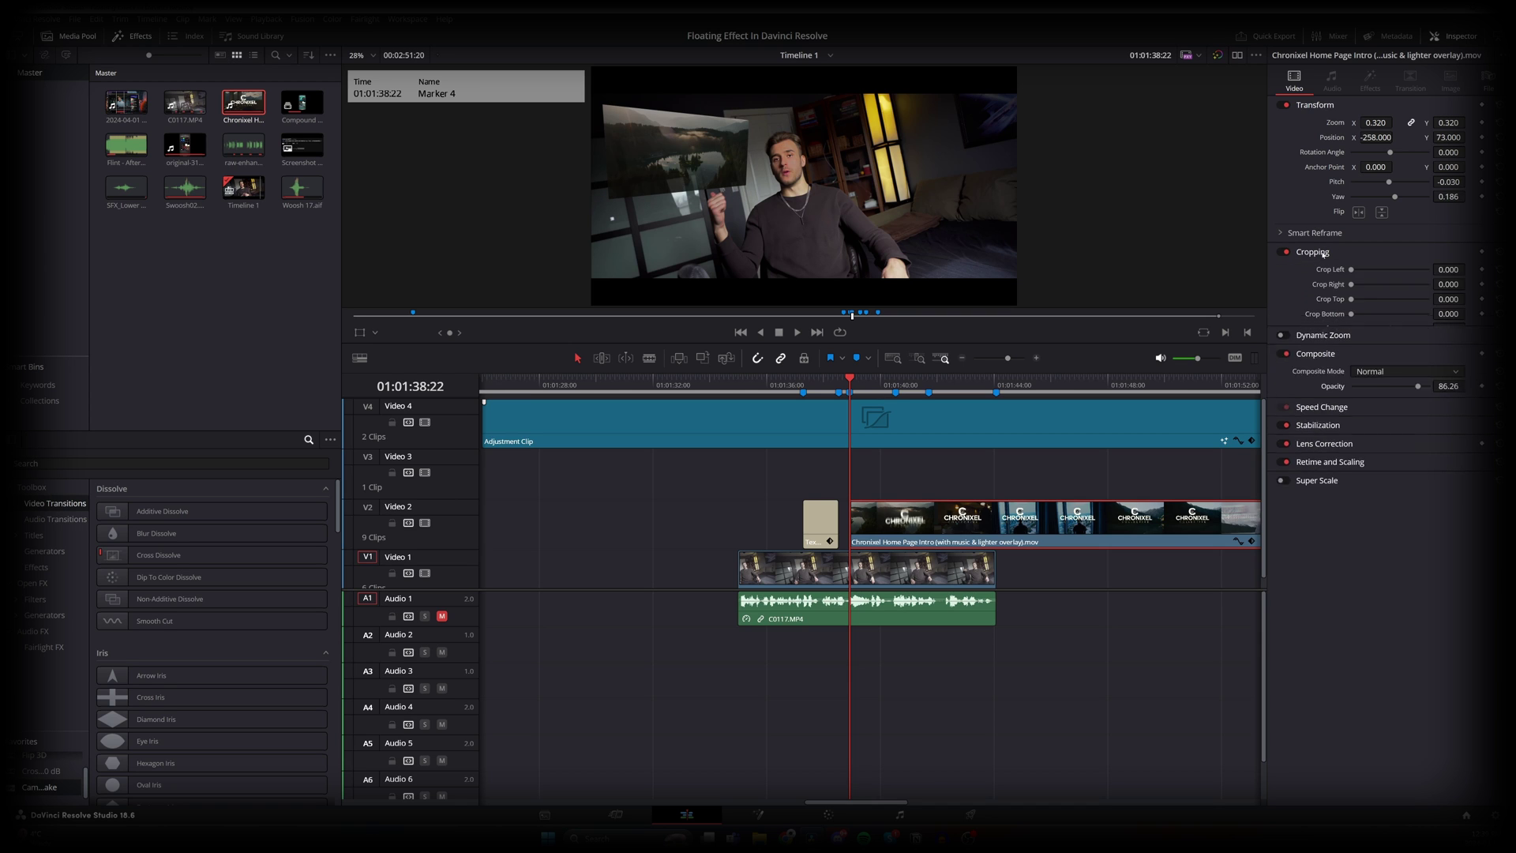
left_click_drag(1391, 330, 1383, 330)
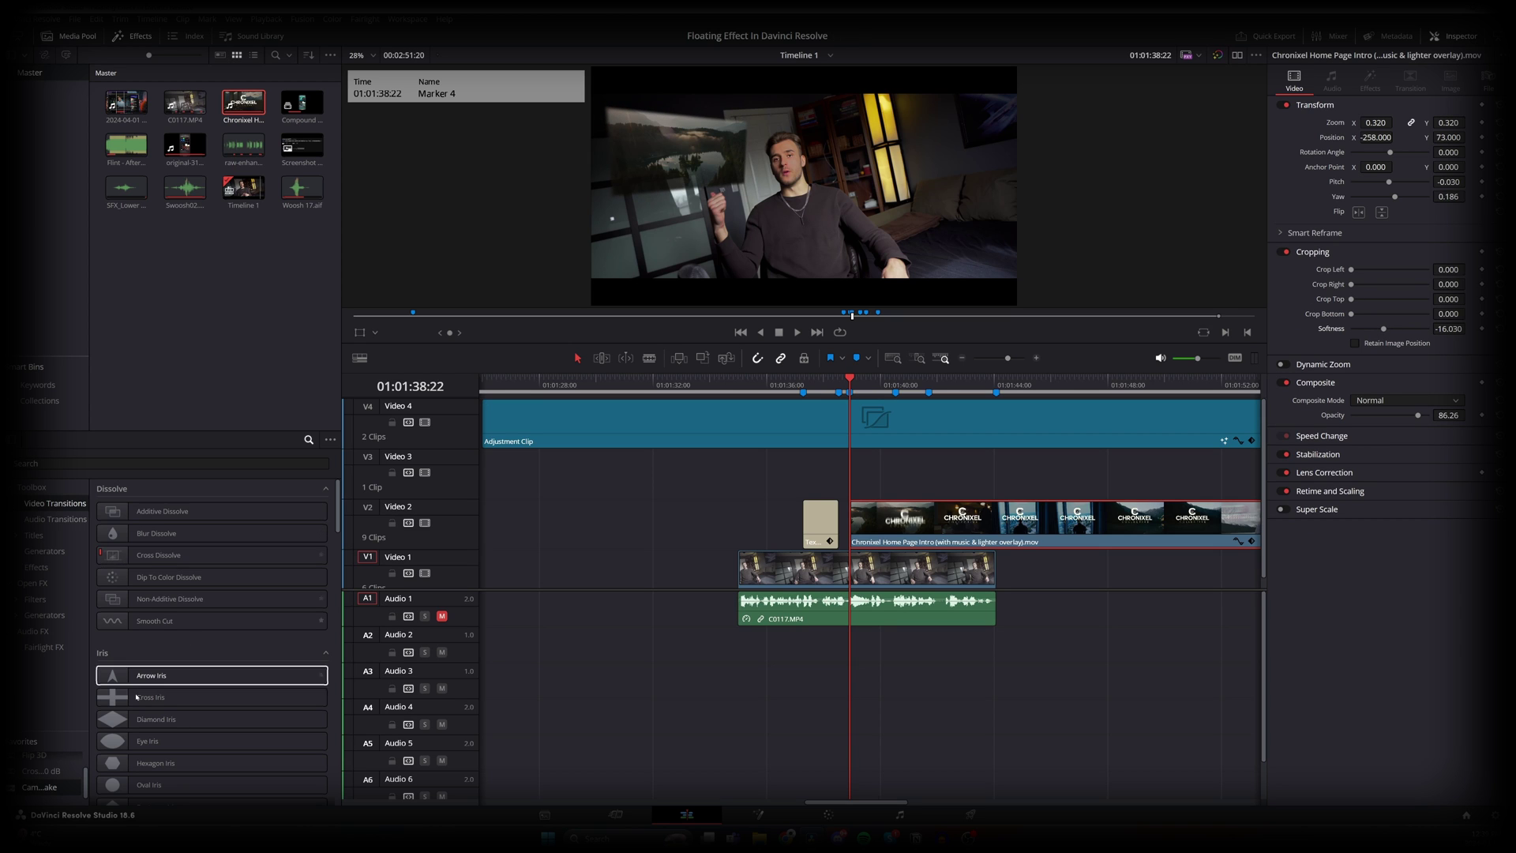
left_click_drag(39, 787, 876, 514)
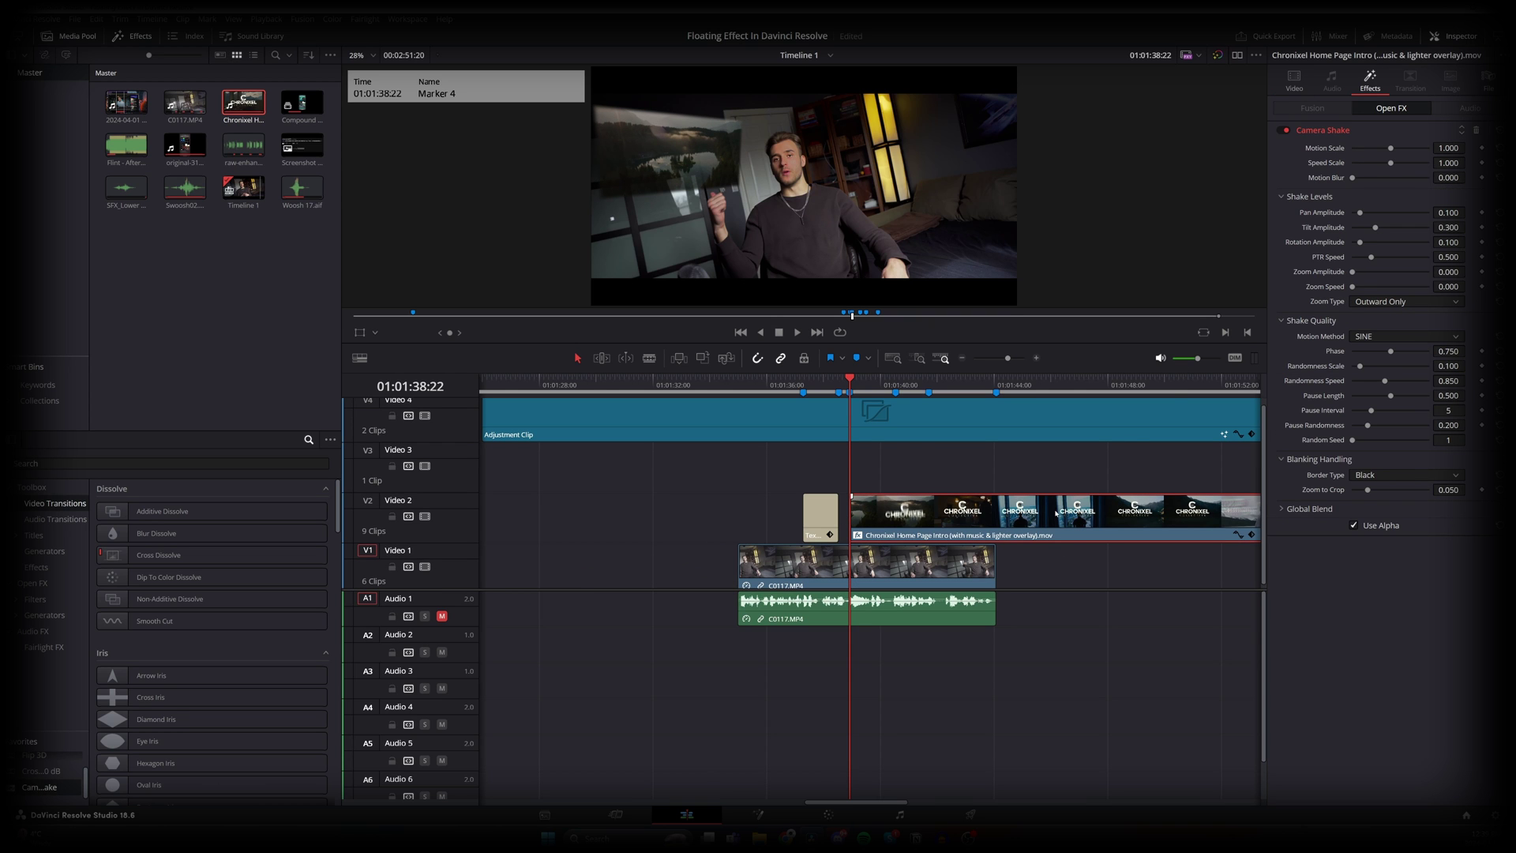
left_click(1447, 258)
type("0.100")
key("Return")
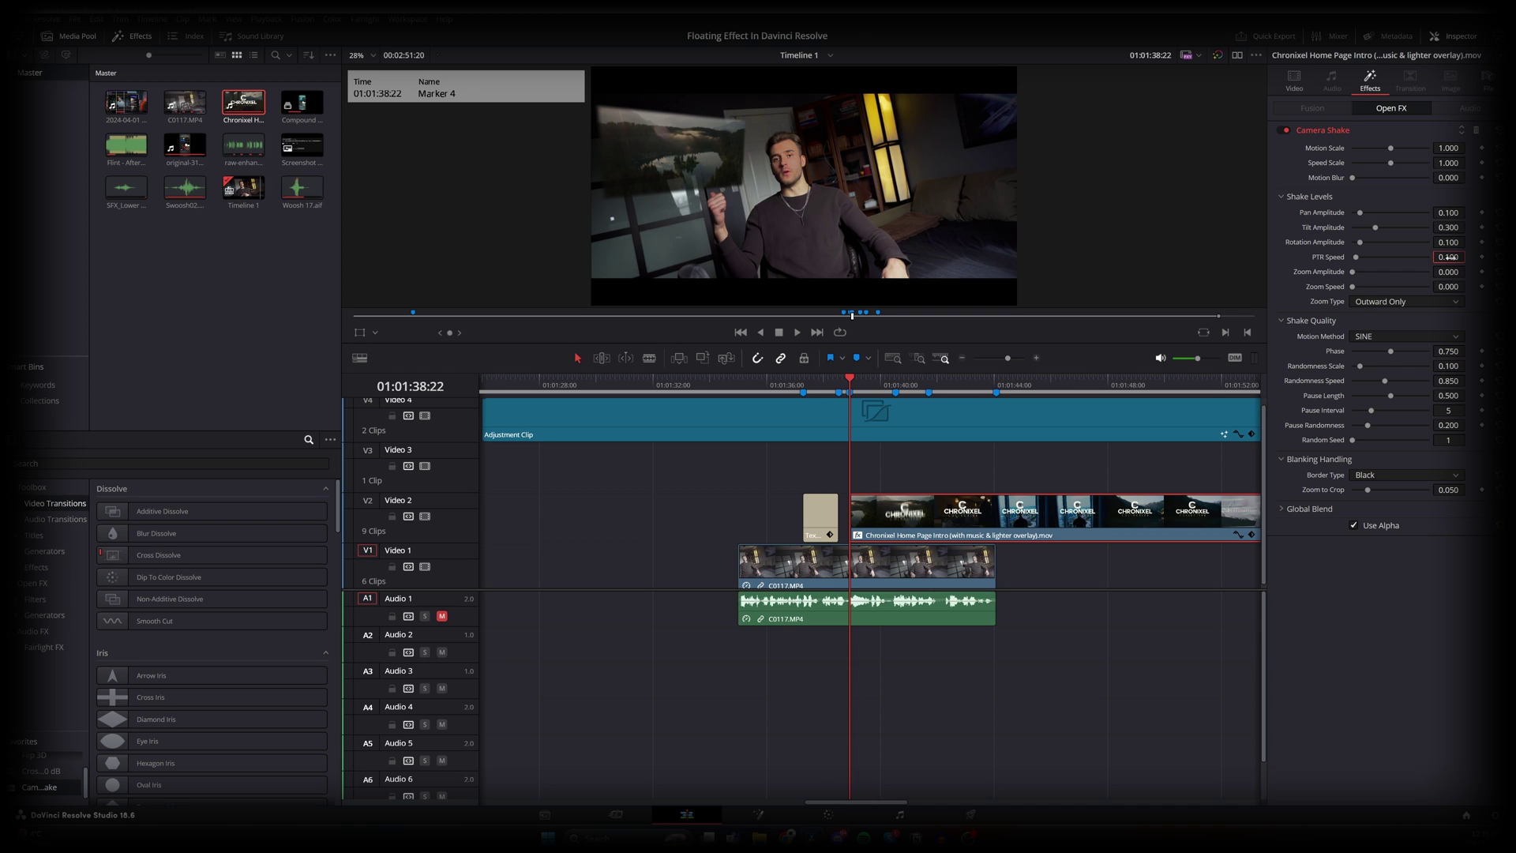
left_click_drag(1360, 366, 1299, 381)
Step: Split the Chronixel clip at 01:01:40:13, delete the later part, and save the project
scroll(992, 559, "down", 4)
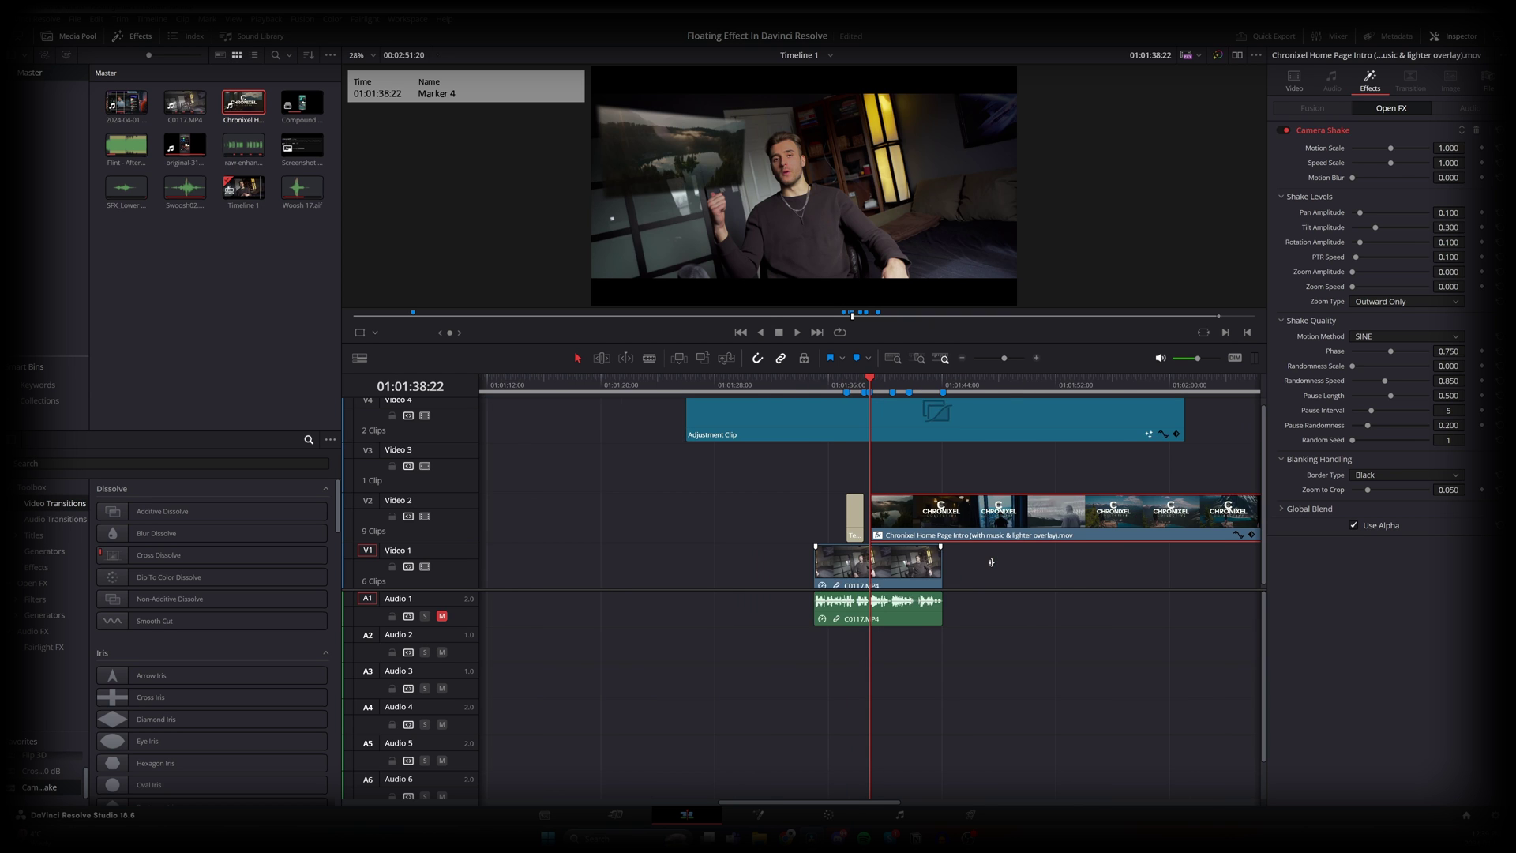
scroll(887, 414, "up", 3)
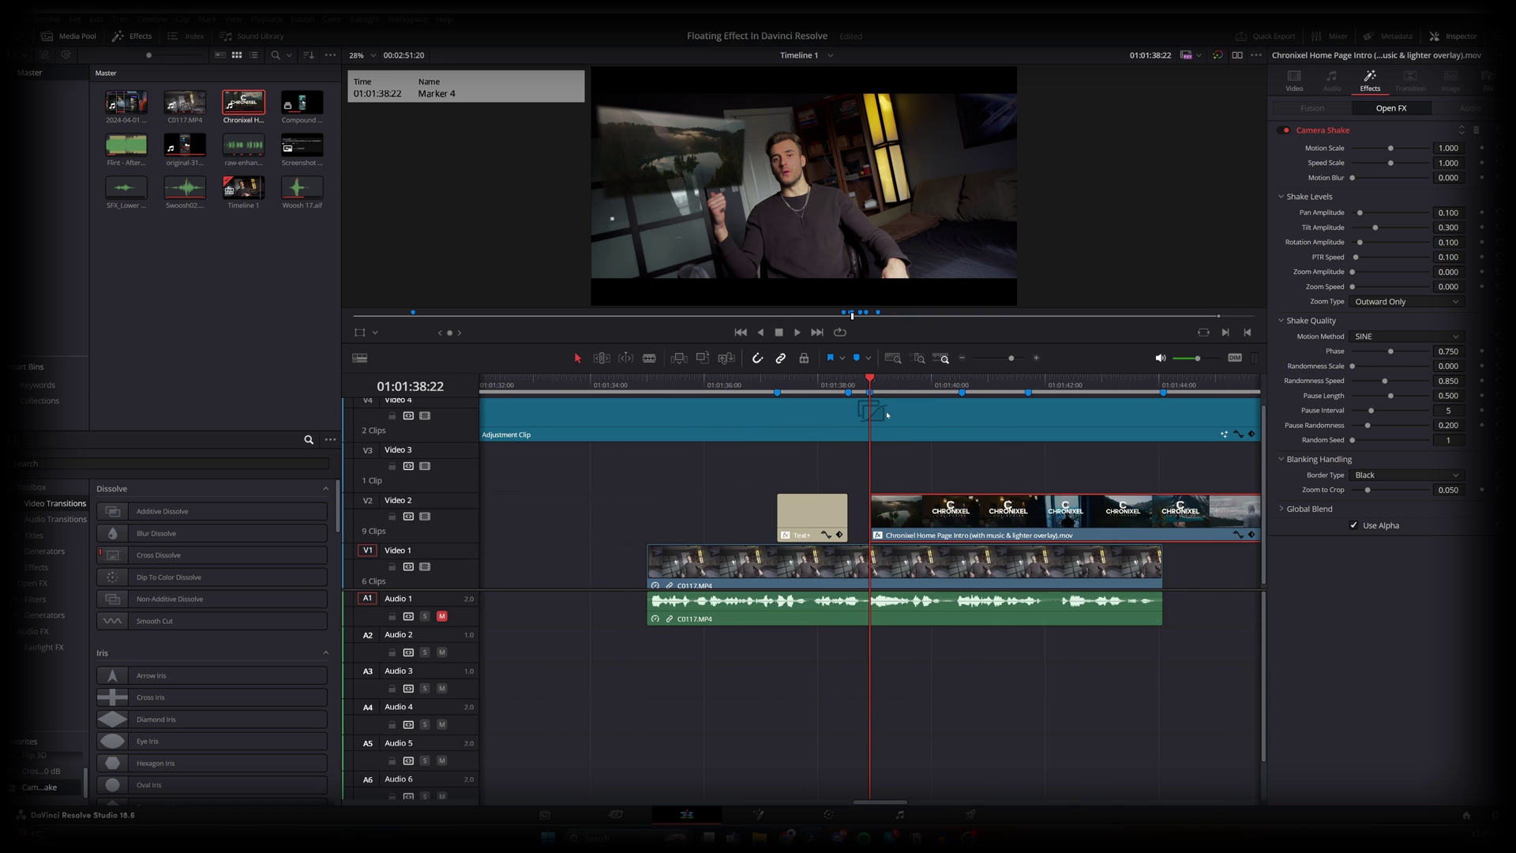
left_click(961, 386)
key("ctrl+b")
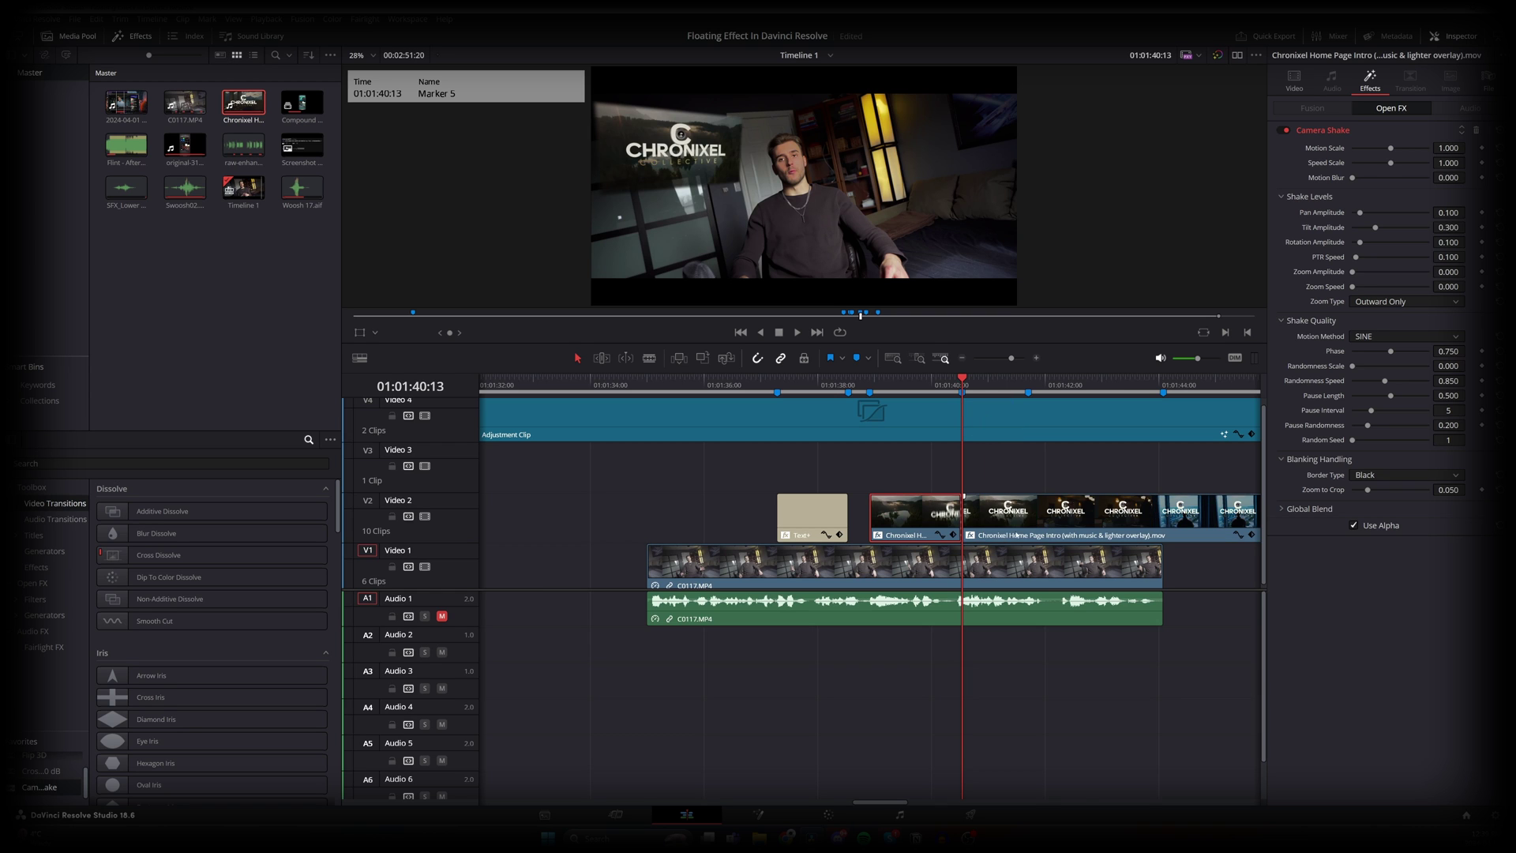
left_click(964, 526)
key("Delete")
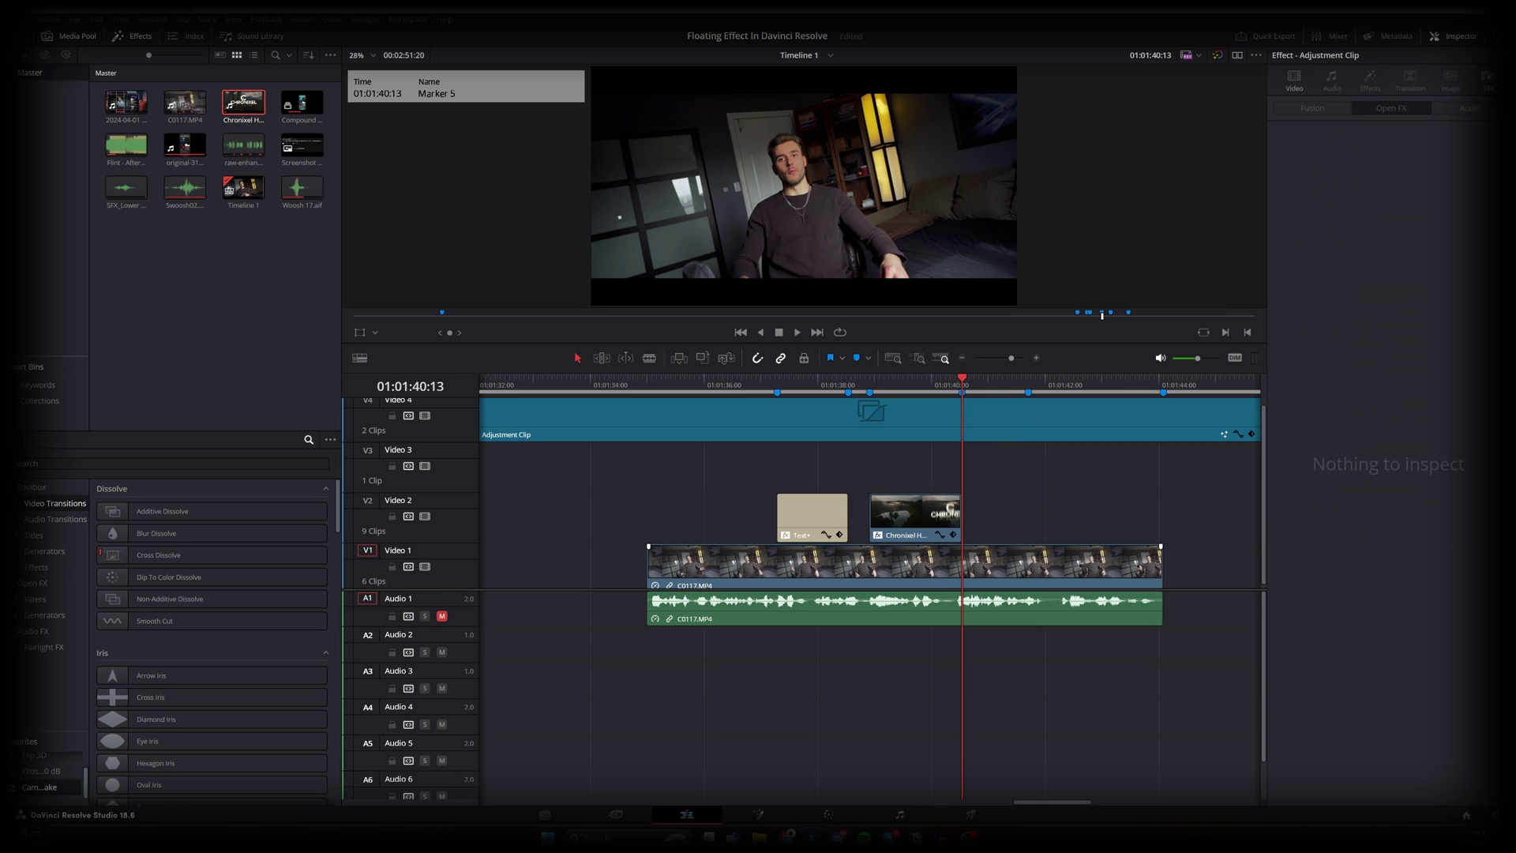
key("ctrl+s")
Step: Play back around the cut and from before the TEXT title to review the overlays
left_click(868, 389)
key("space")
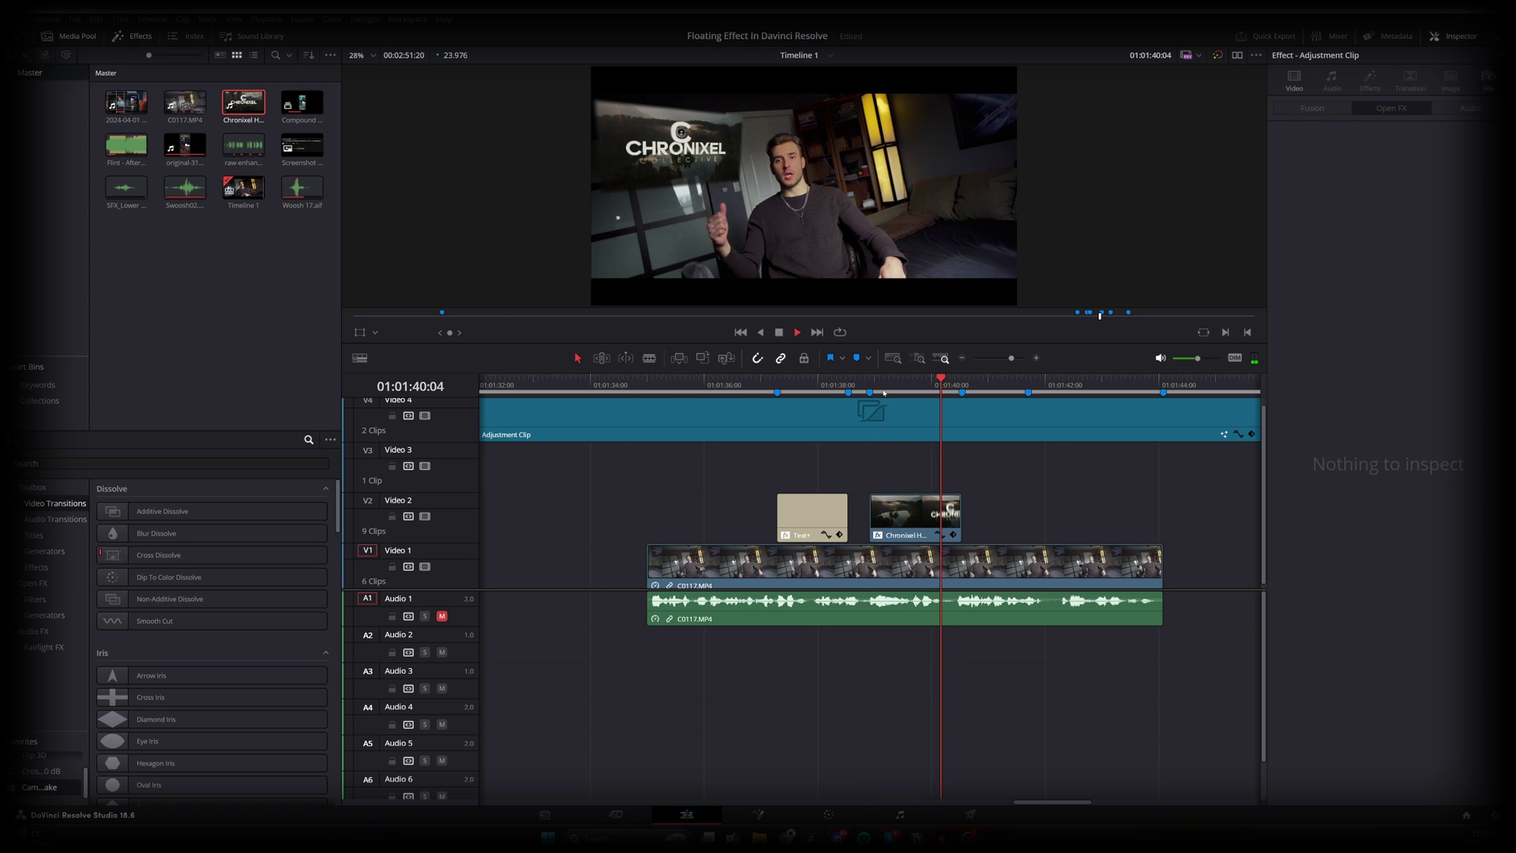
left_click(872, 387)
key("space")
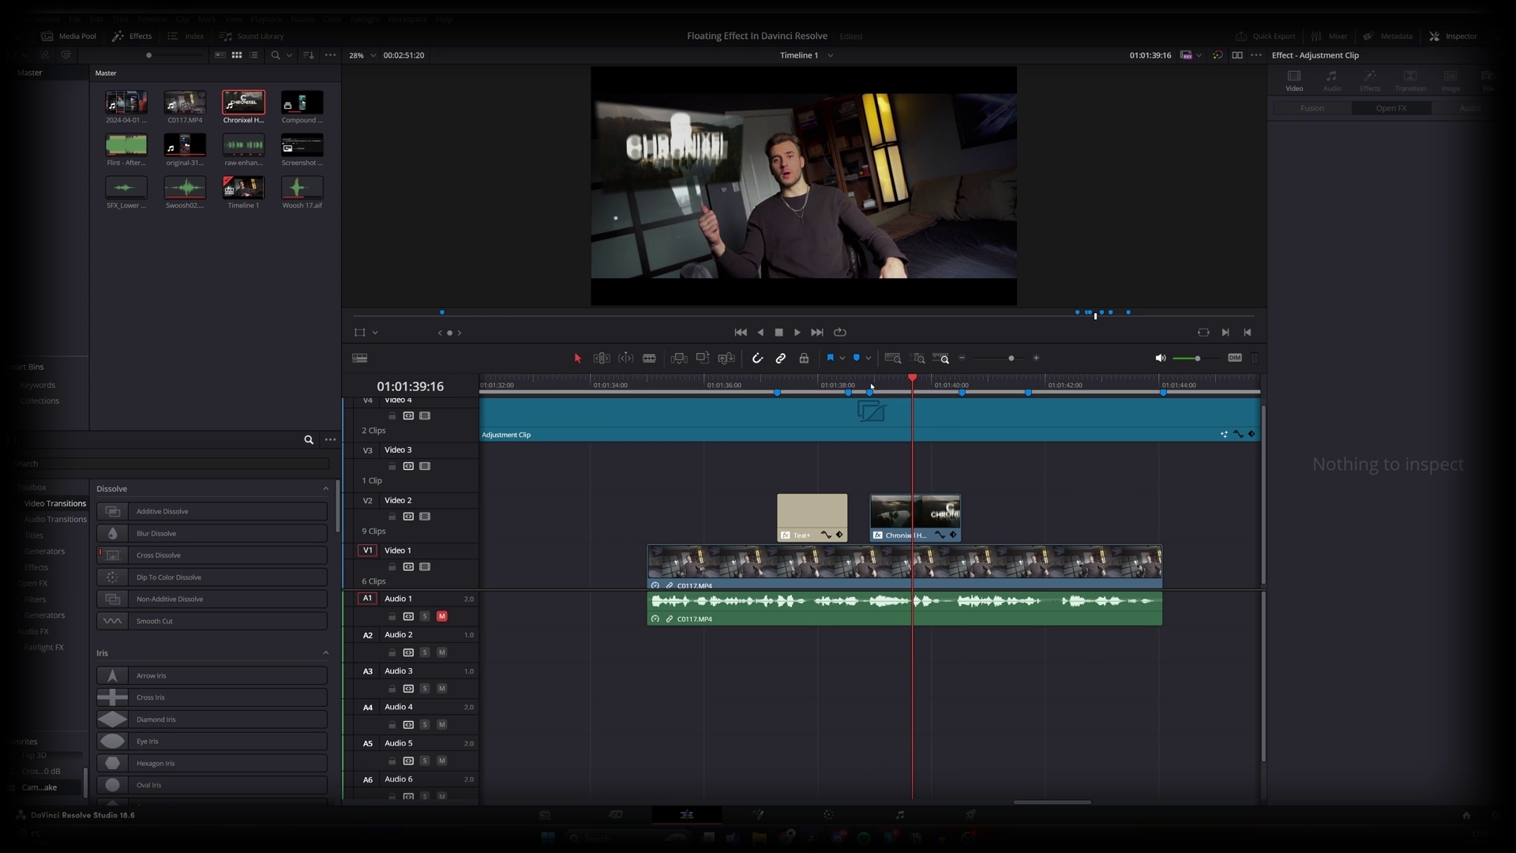
left_click(777, 387)
key("space")
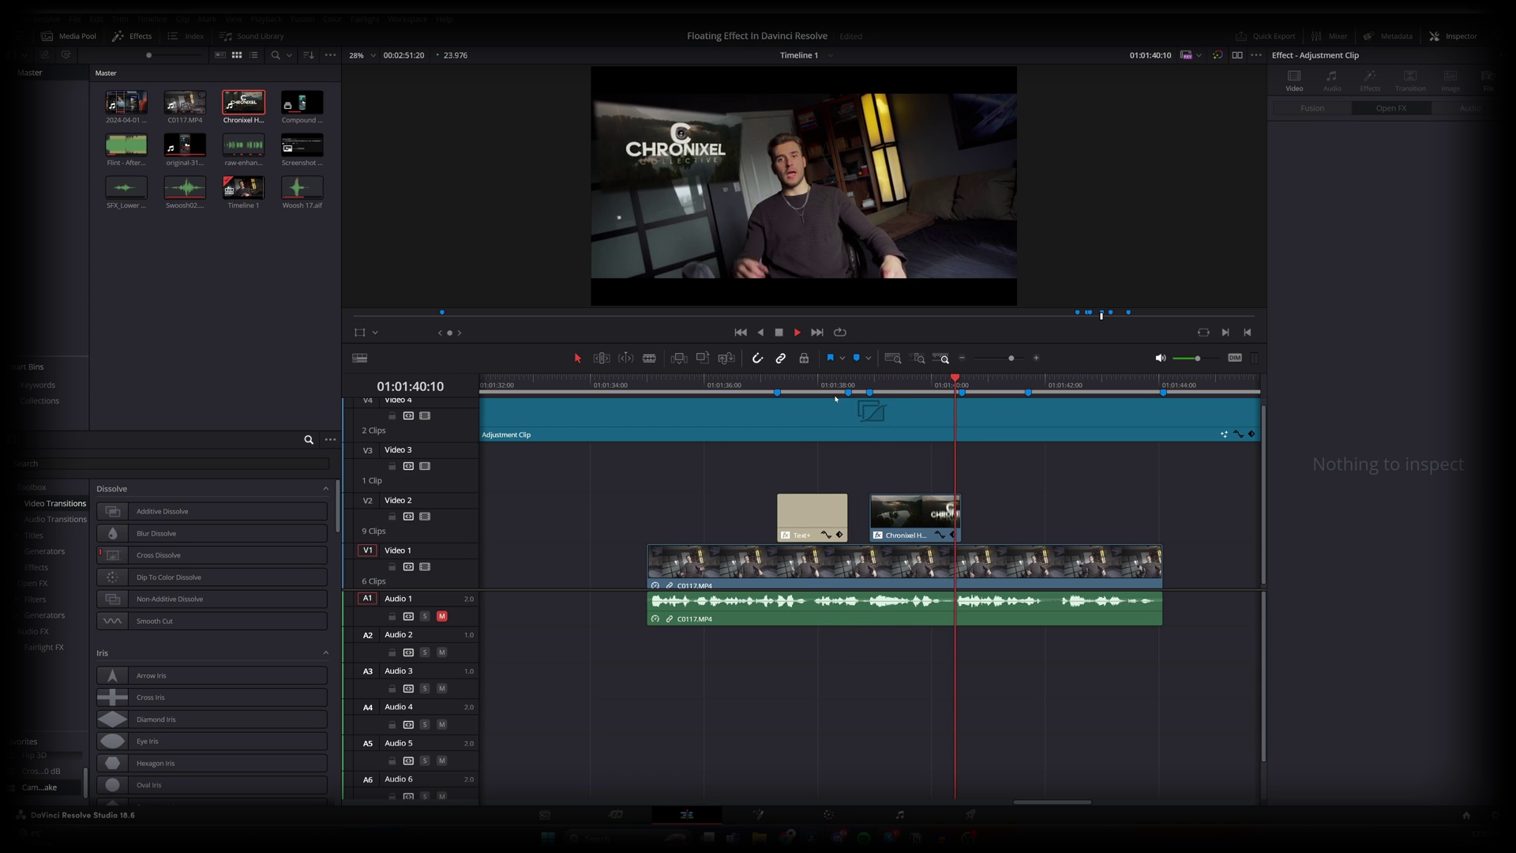
key("space")
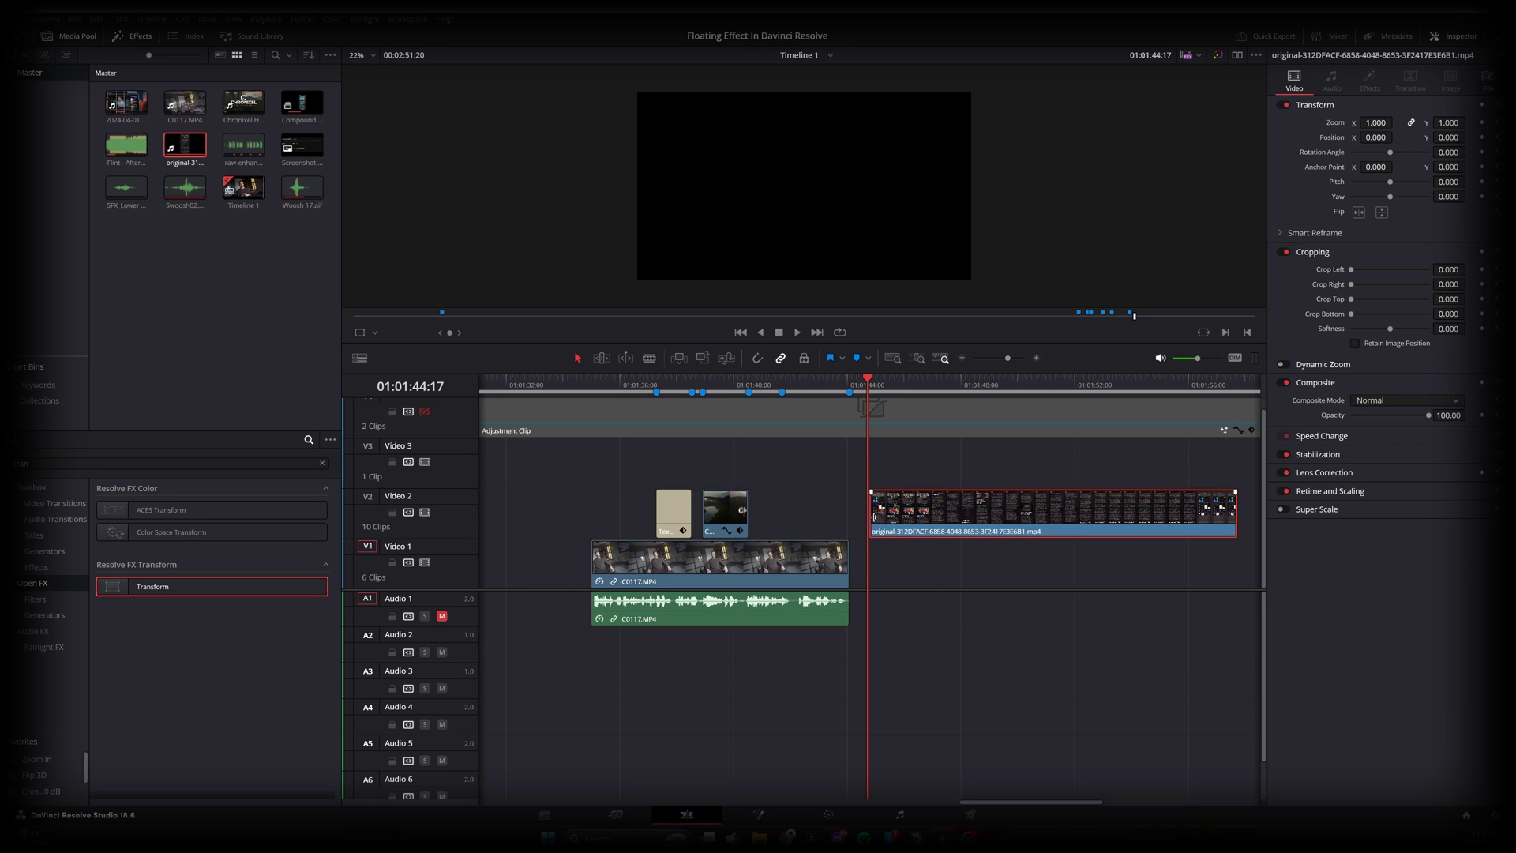
Step: Trim the phone recording on Video 2 to start later and apply Resolve FX Transform to it
left_click(915, 457)
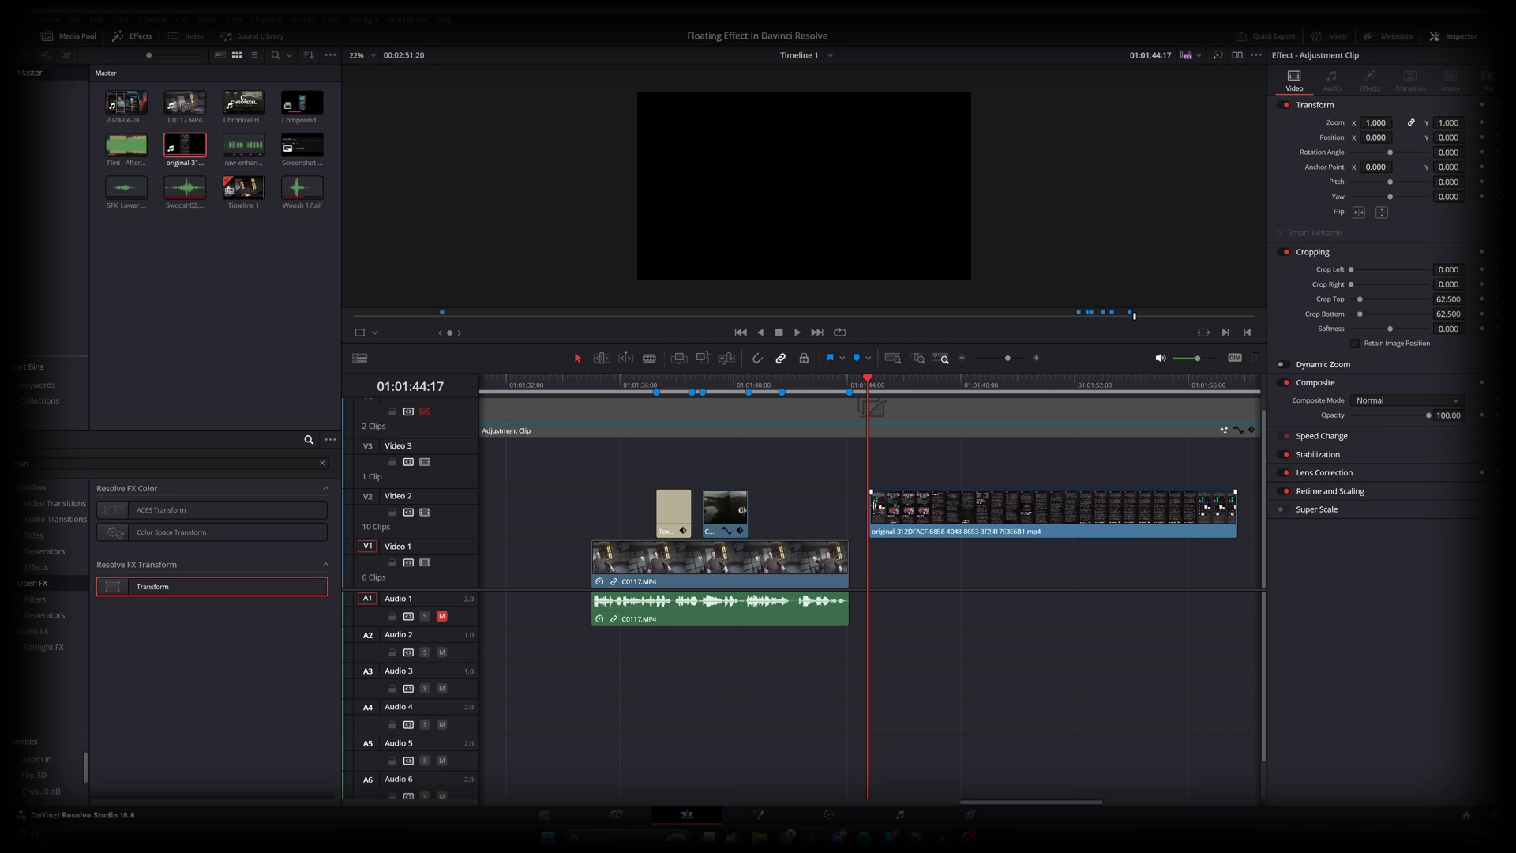
left_click_drag(870, 511, 901, 513)
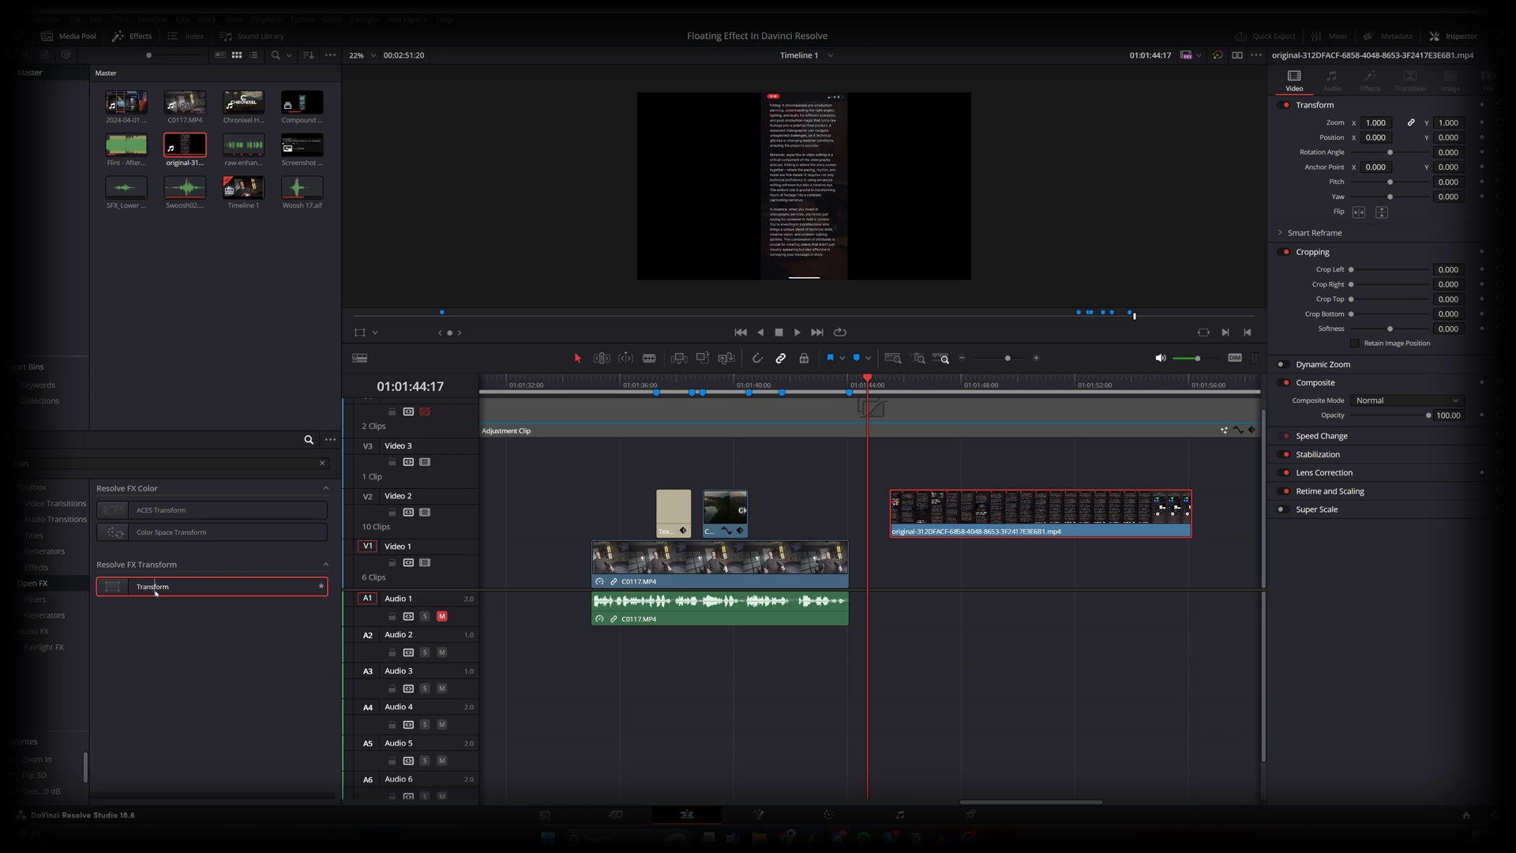
left_click_drag(150, 586, 952, 531)
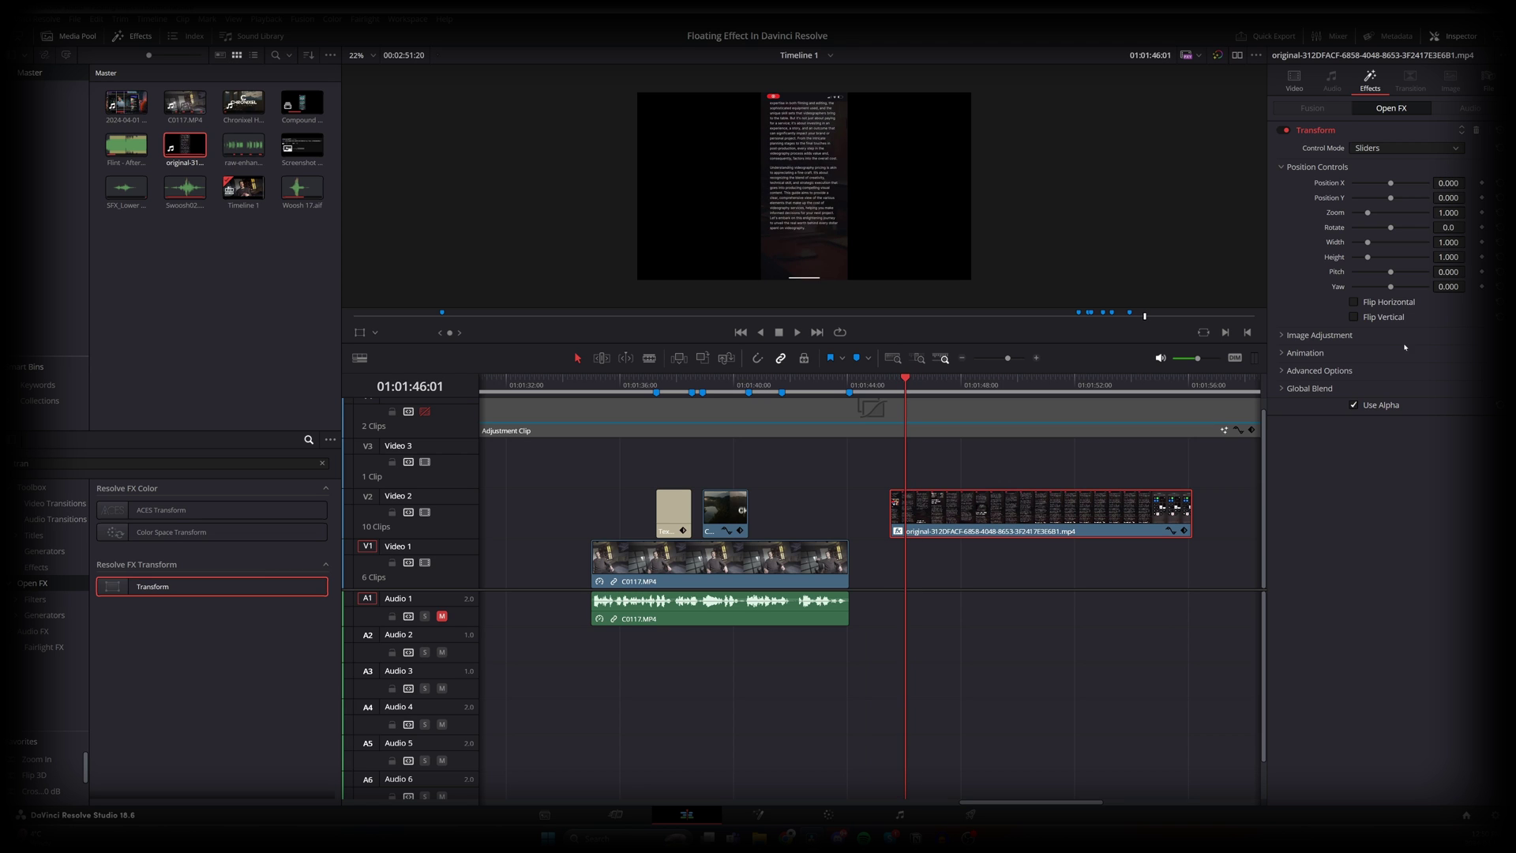
Step: Enable Crop/Uncrop in Transform's Image Adjustment and set Edge Rounding to 0.248
left_click(1285, 338)
left_click(1354, 353)
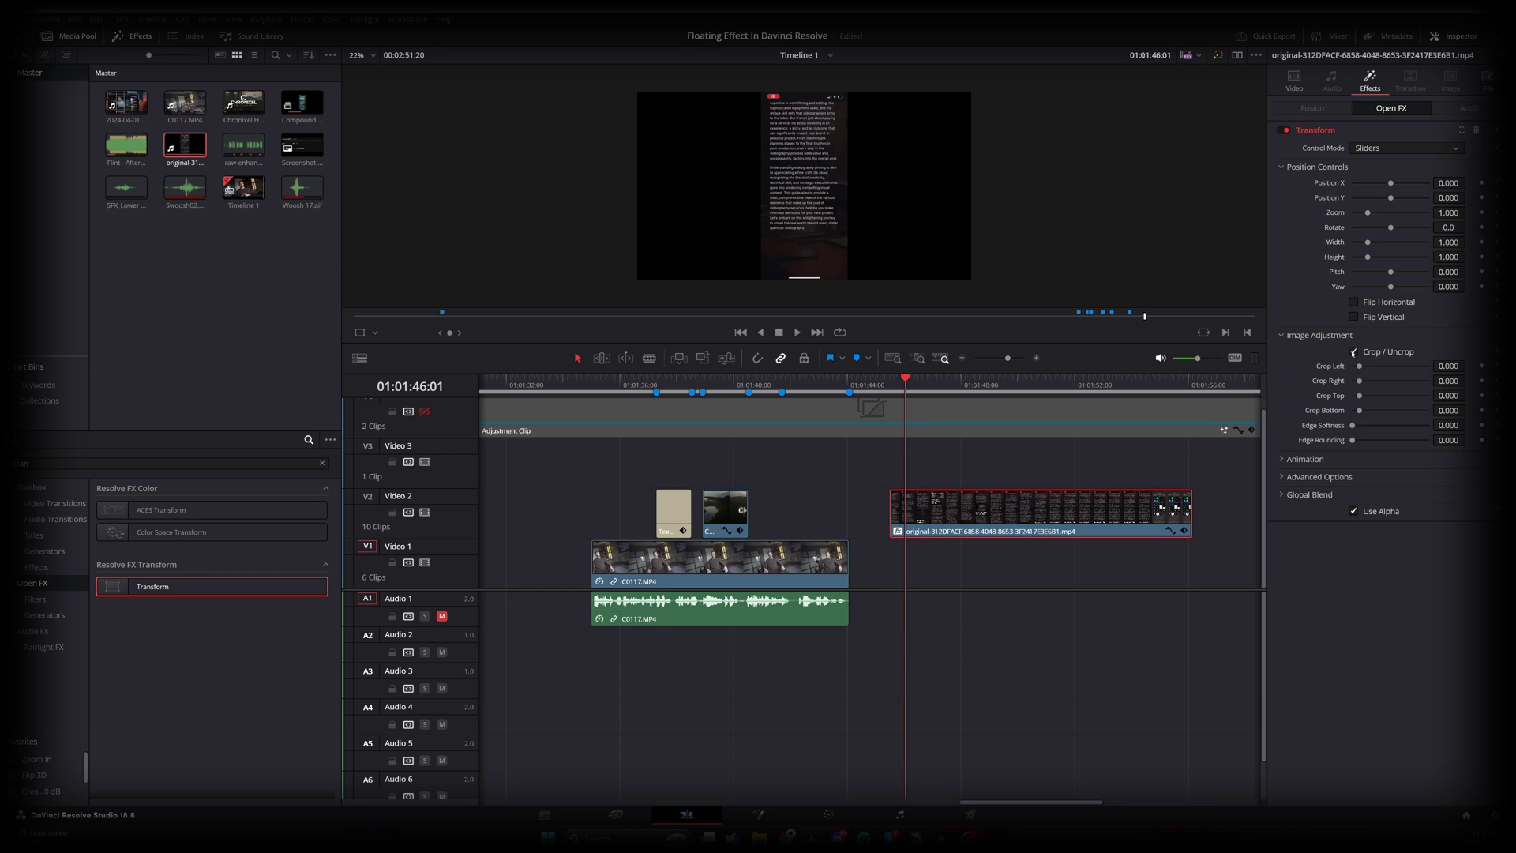
left_click_drag(1354, 442, 1369, 442)
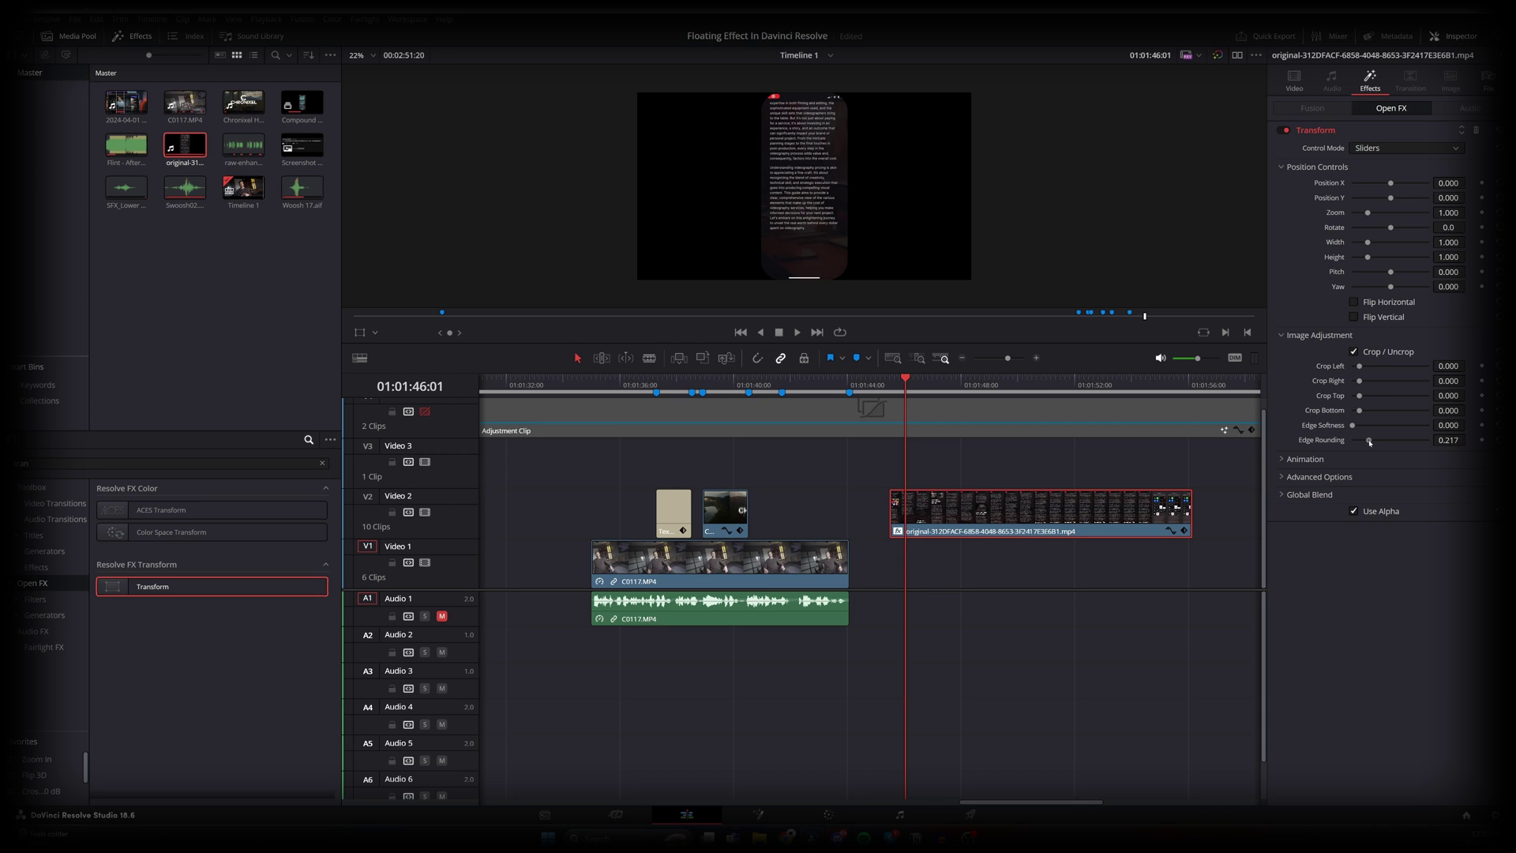
Step: Nest the phone recording as Compound Clip 2 and move it earlier on Video 2
right_click(947, 518)
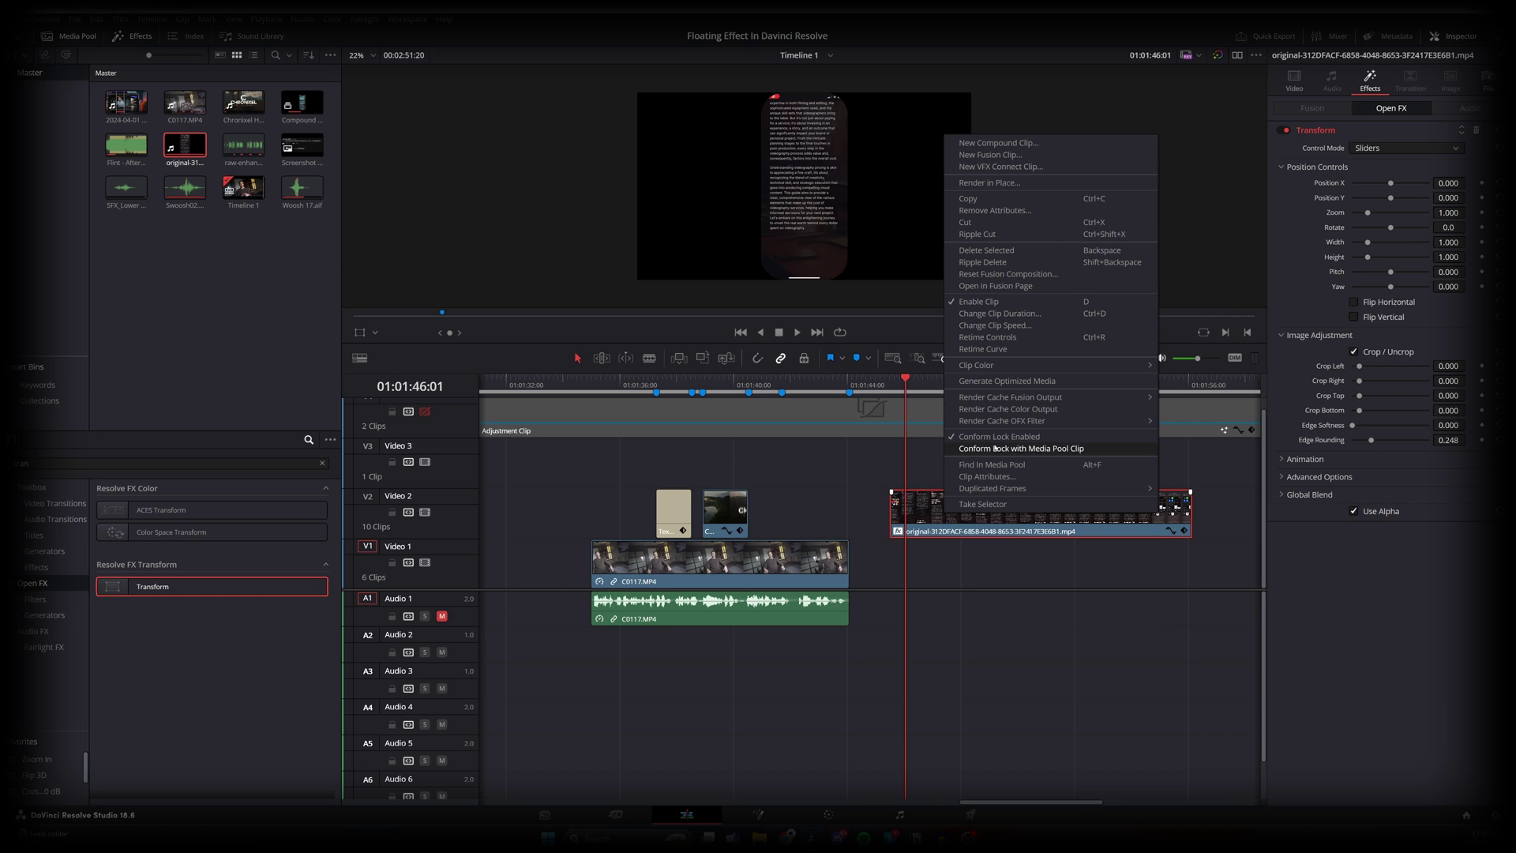
left_click(1008, 144)
left_click(839, 465)
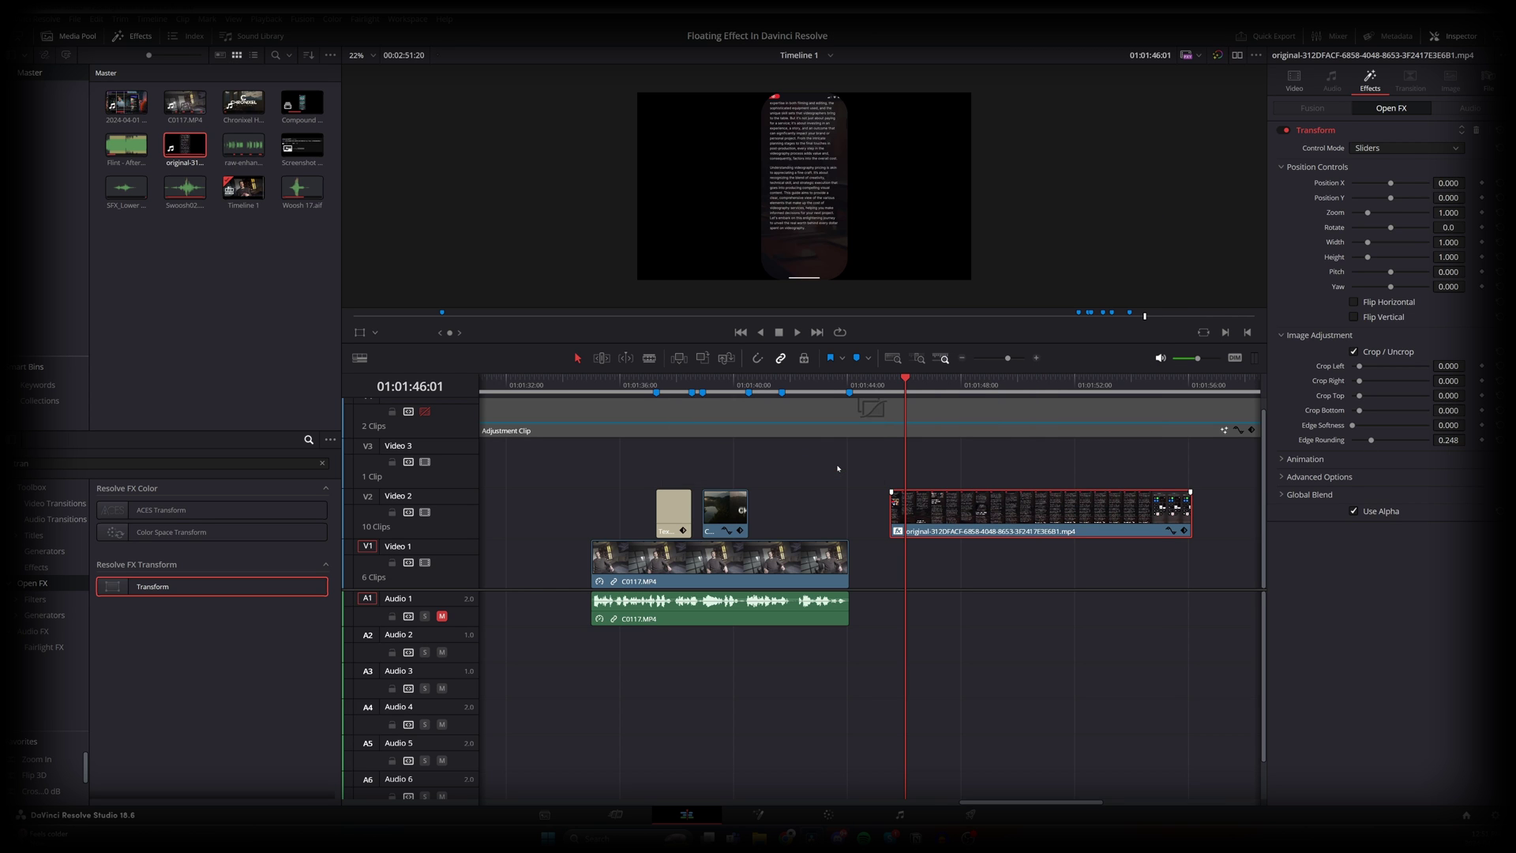
left_click_drag(968, 519, 847, 519)
left_click(768, 383)
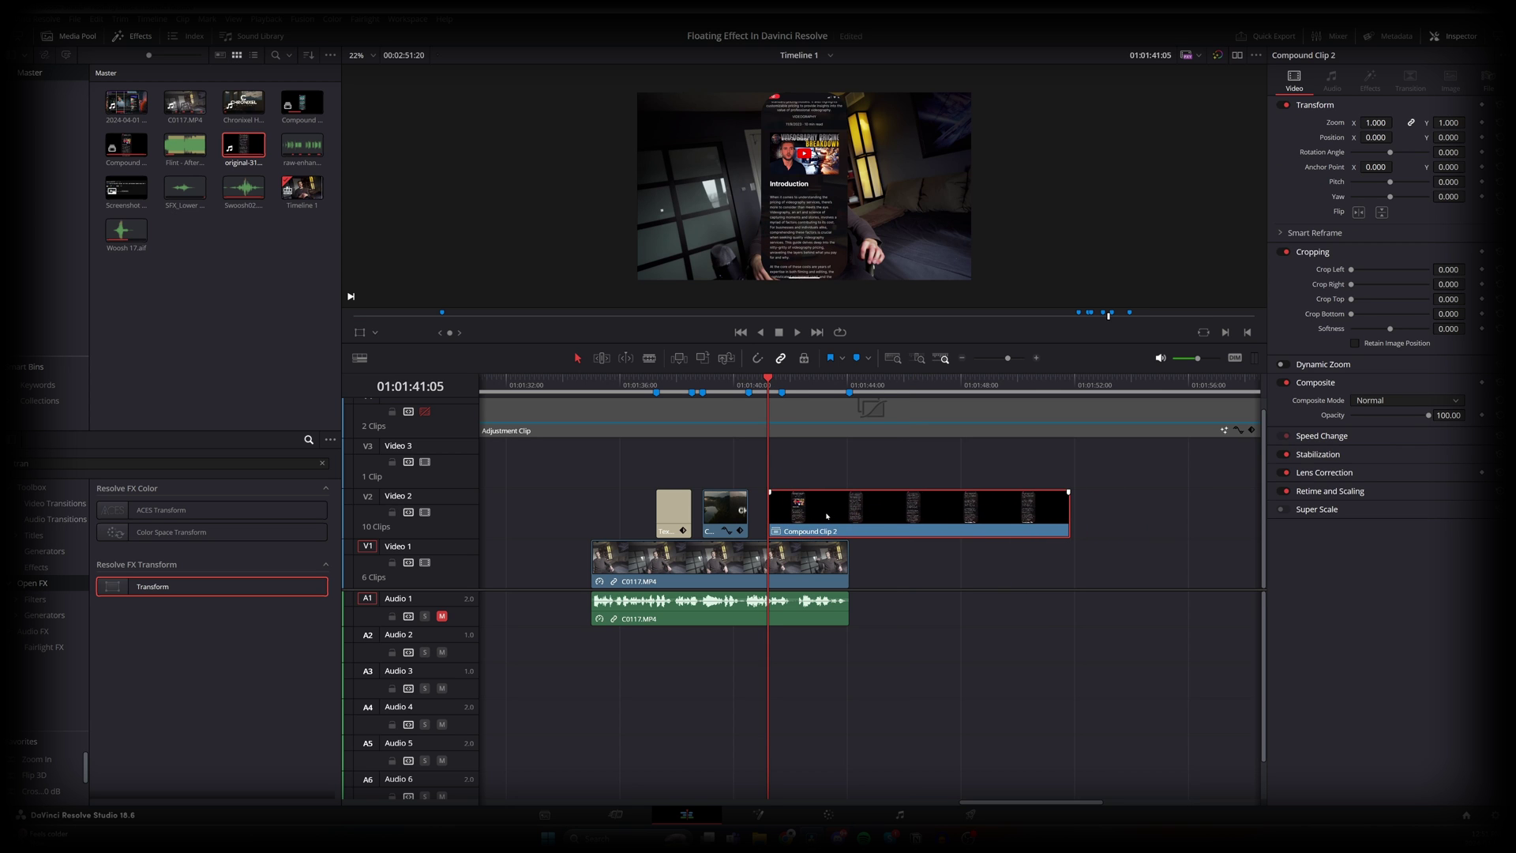
Step: Nudge Compound Clip 2, then slide the text overlay left of the presenter and shrink it slightly
mouse_move(827, 516)
left_mouse_down()
mouse_move(840, 523)
mouse_move(823, 517)
left_mouse_up()
key("shift+Down")
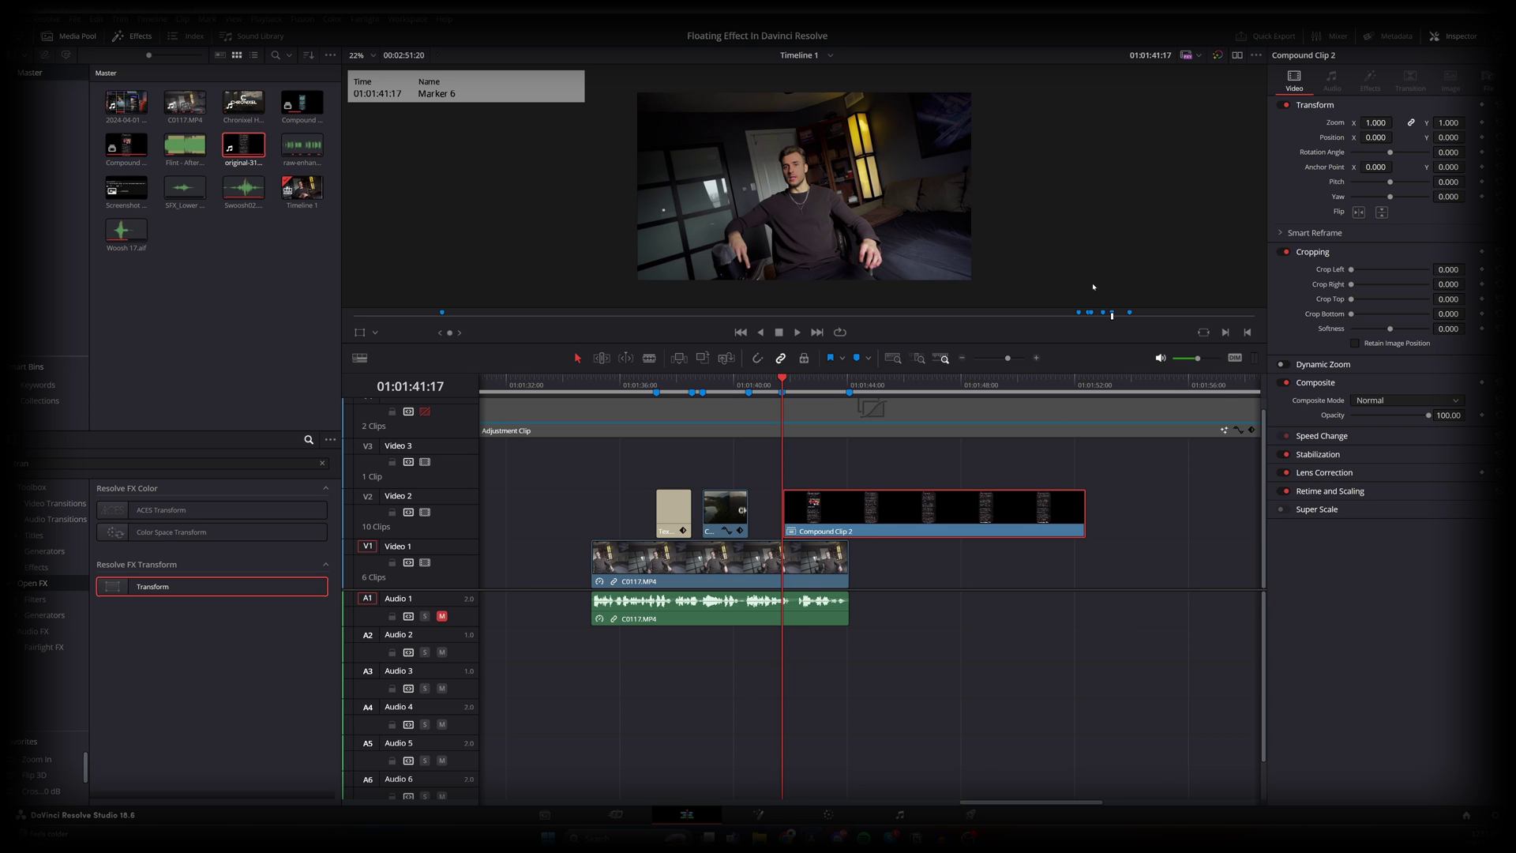
left_click(795, 385)
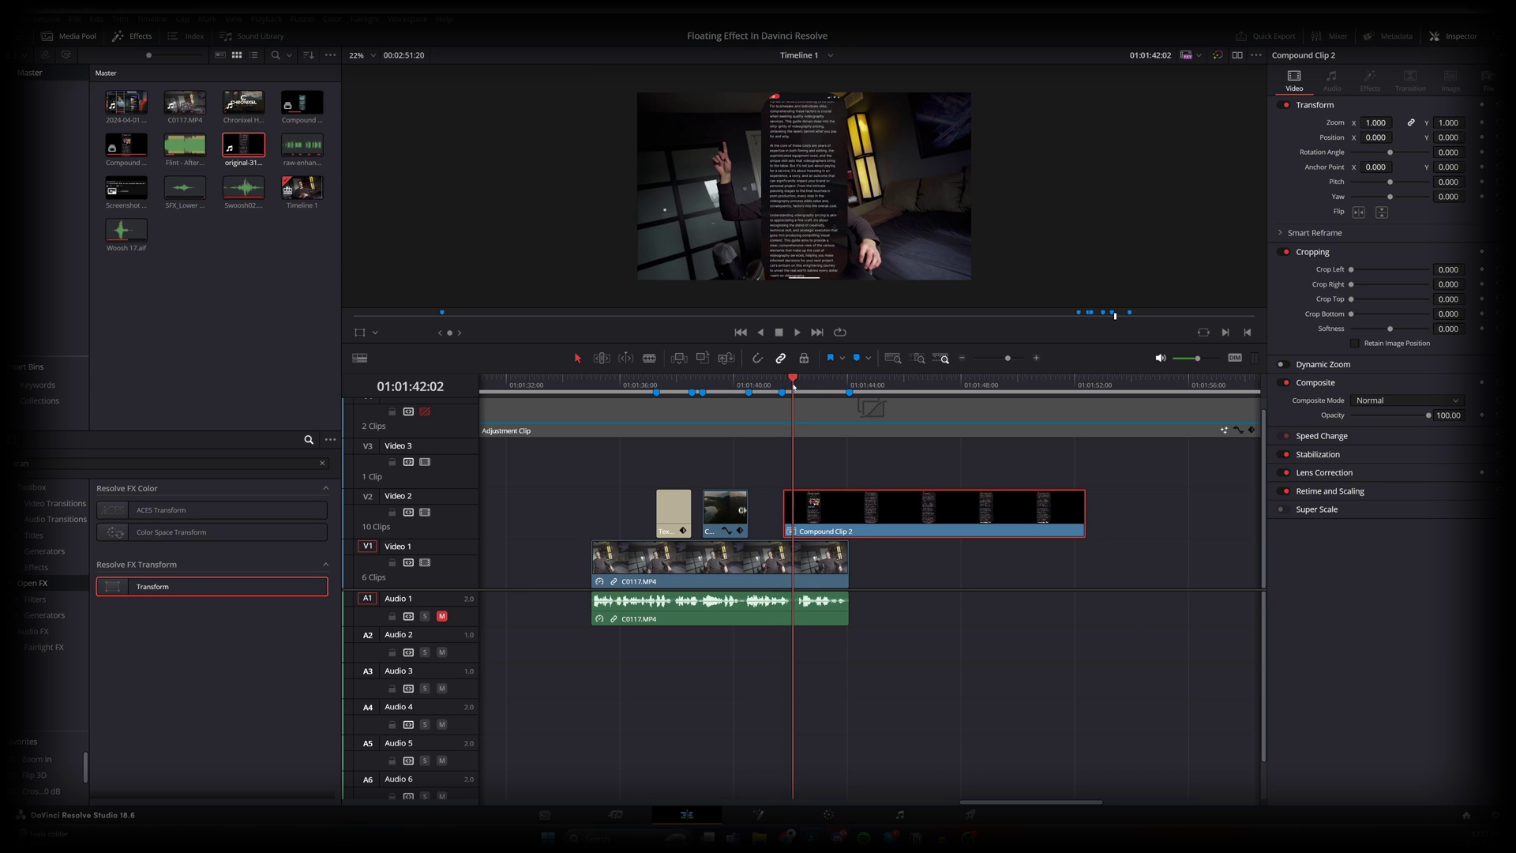
key("Left")
left_click_drag(1394, 137, 1368, 192)
left_click_drag(1376, 124, 1429, 190)
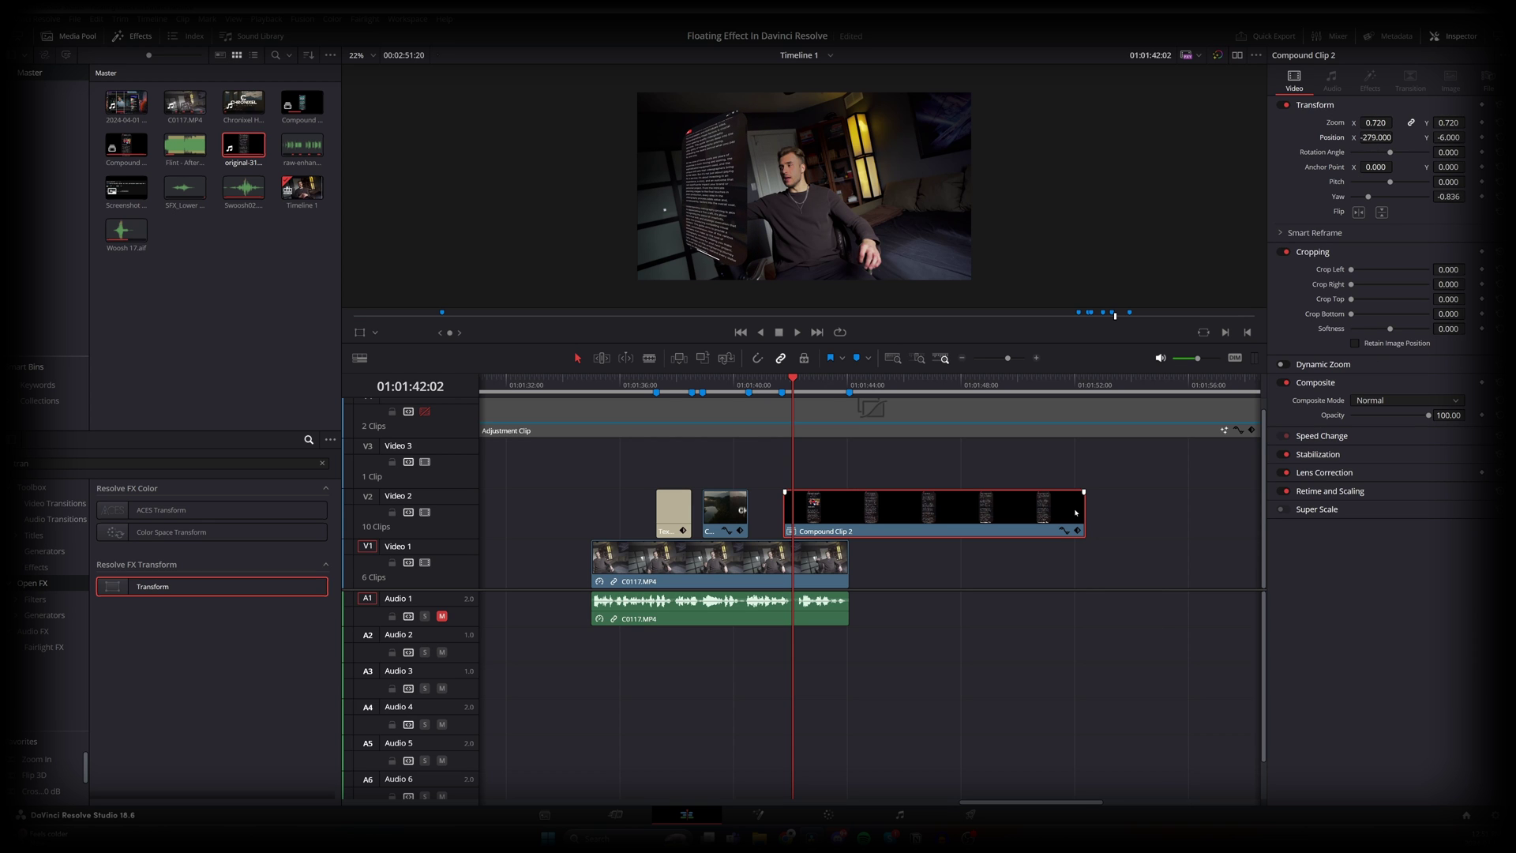
Step: Shorten Compound Clip 2 from its end and open it on the Fusion page
left_click_drag(1084, 509, 848, 506)
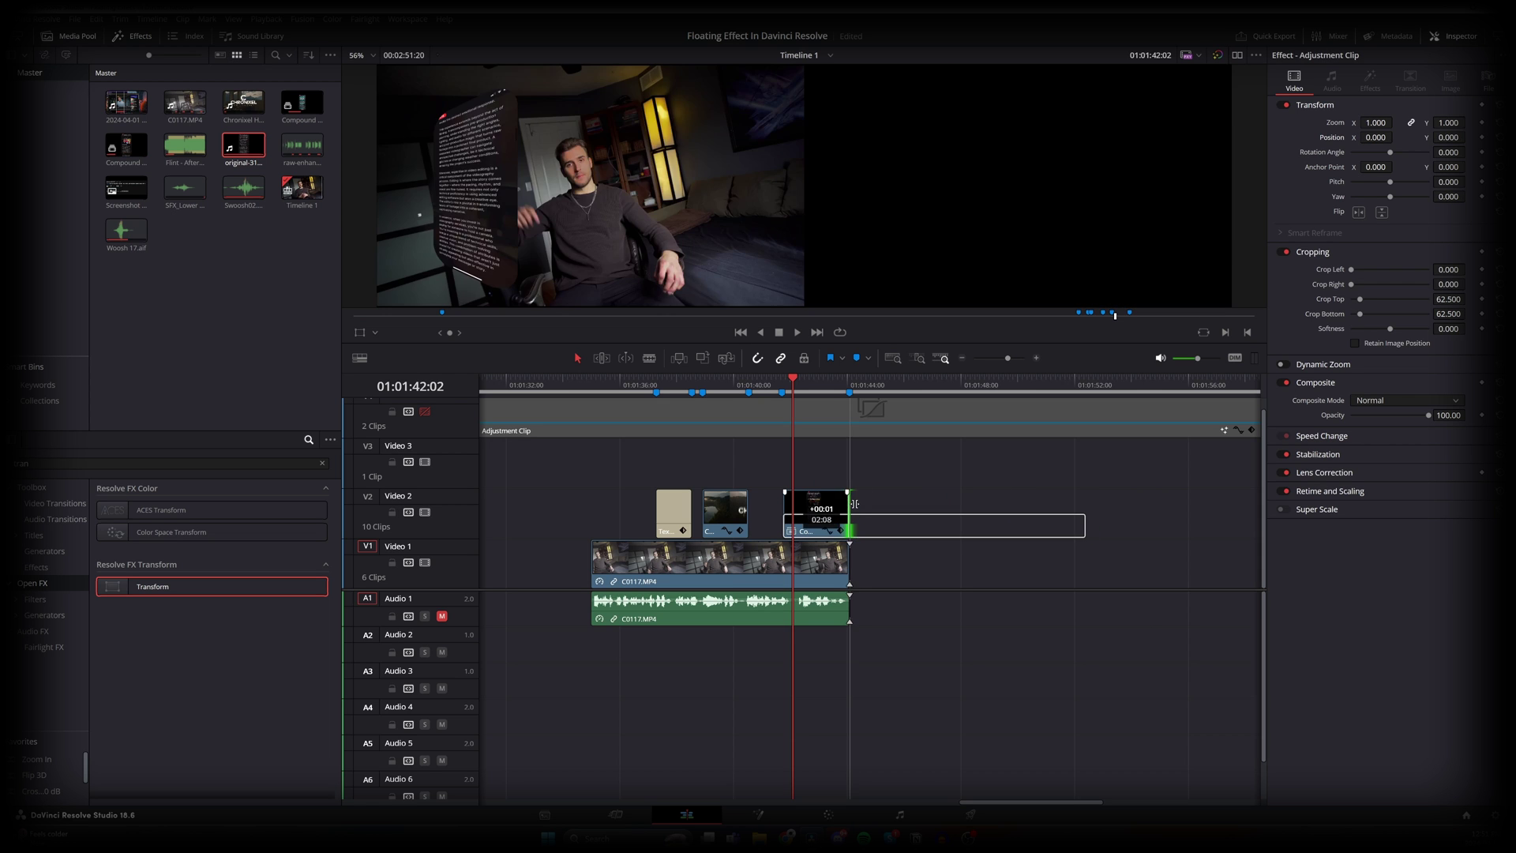
left_click(784, 383)
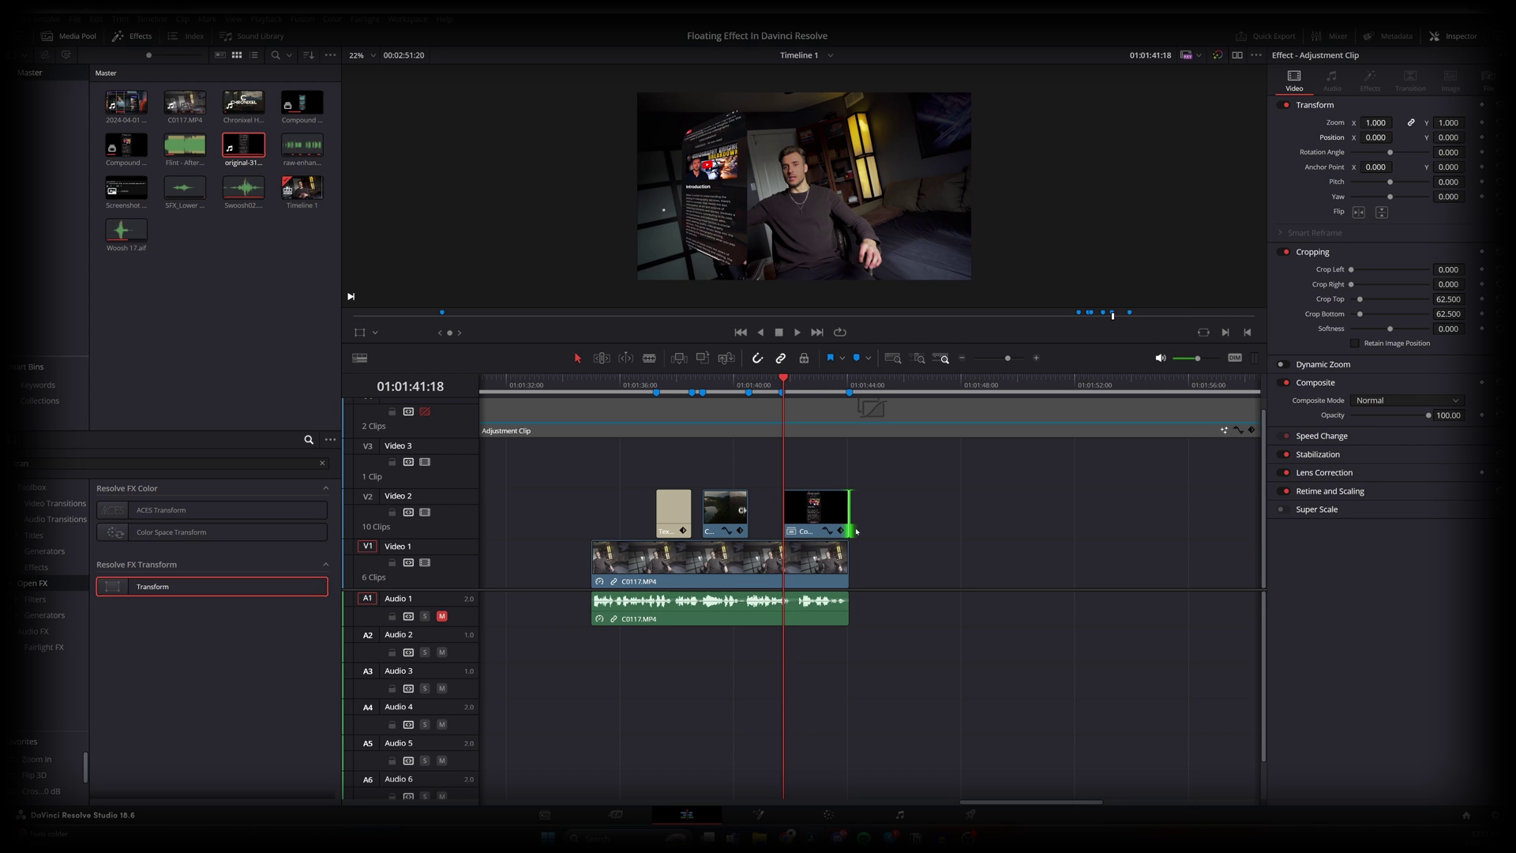
left_click(823, 522)
left_click(758, 814)
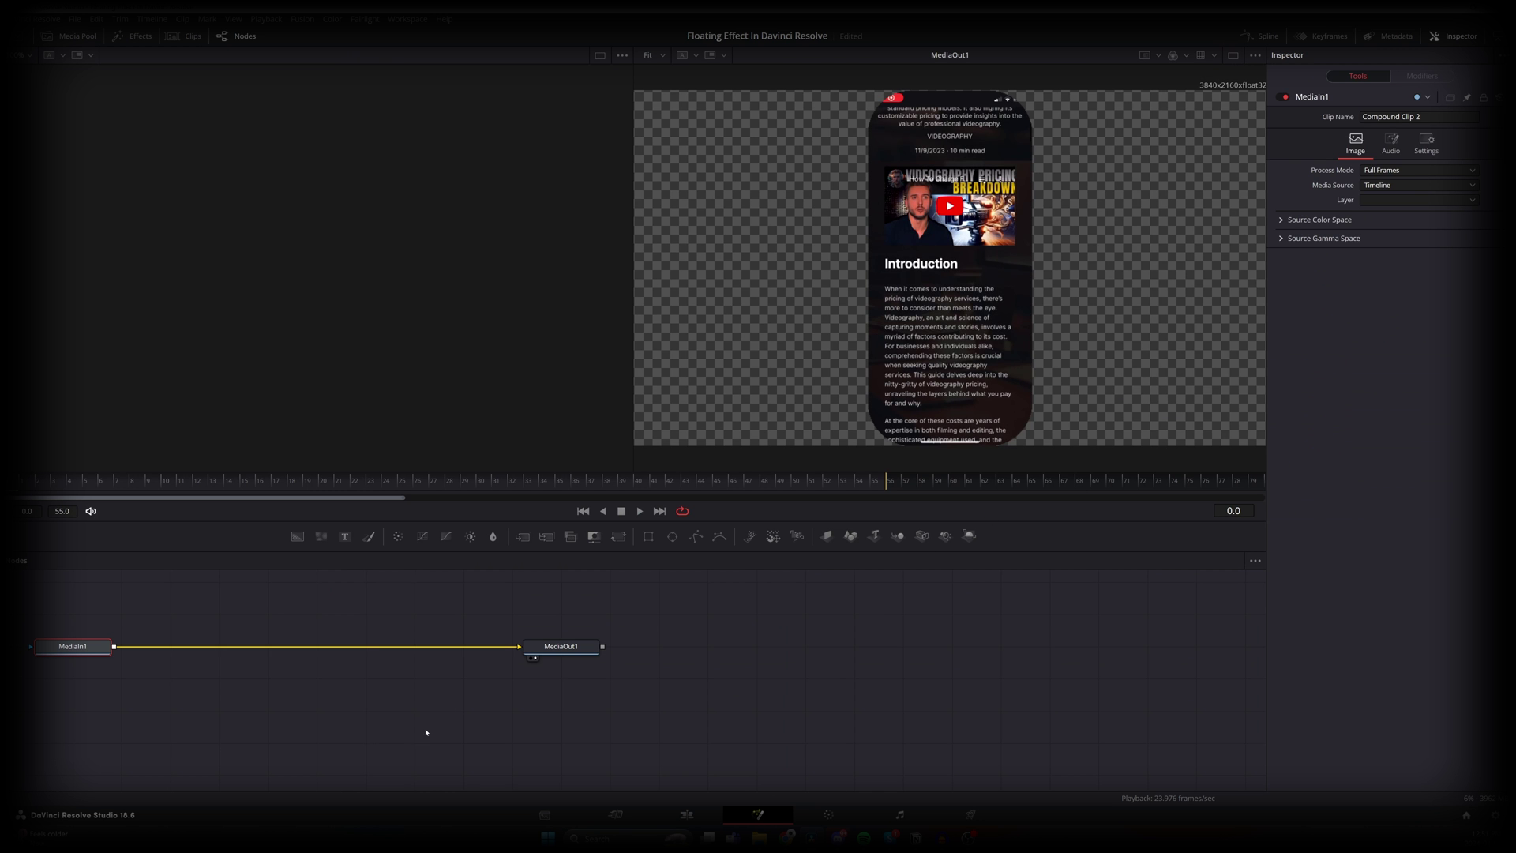
Step: Add a Scanlines node with a much finer line frequency and light-blue Color 1
key("shift+space")
type("sc")
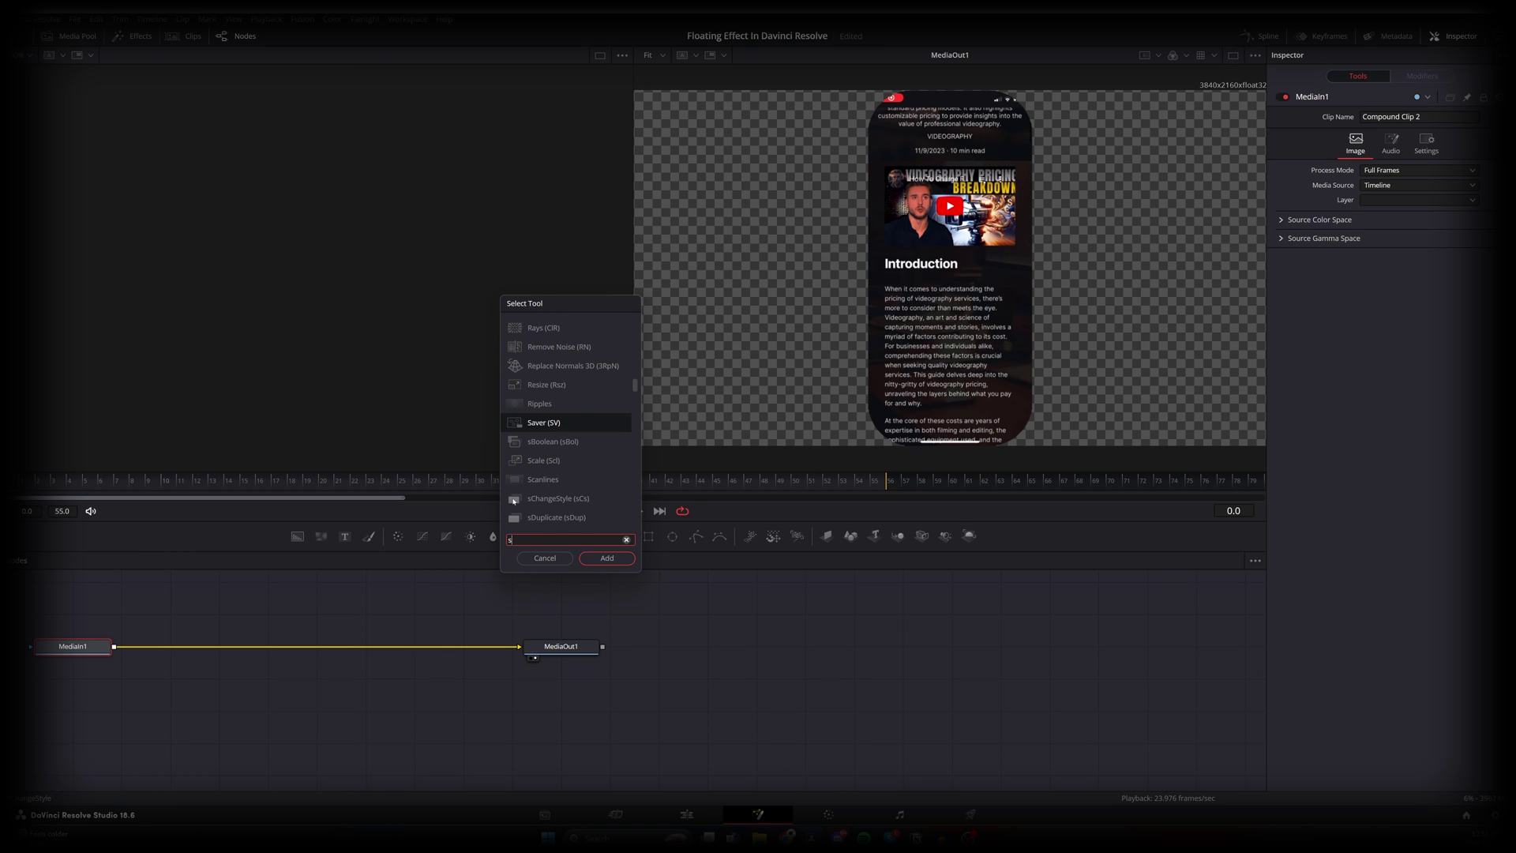
left_click(545, 384)
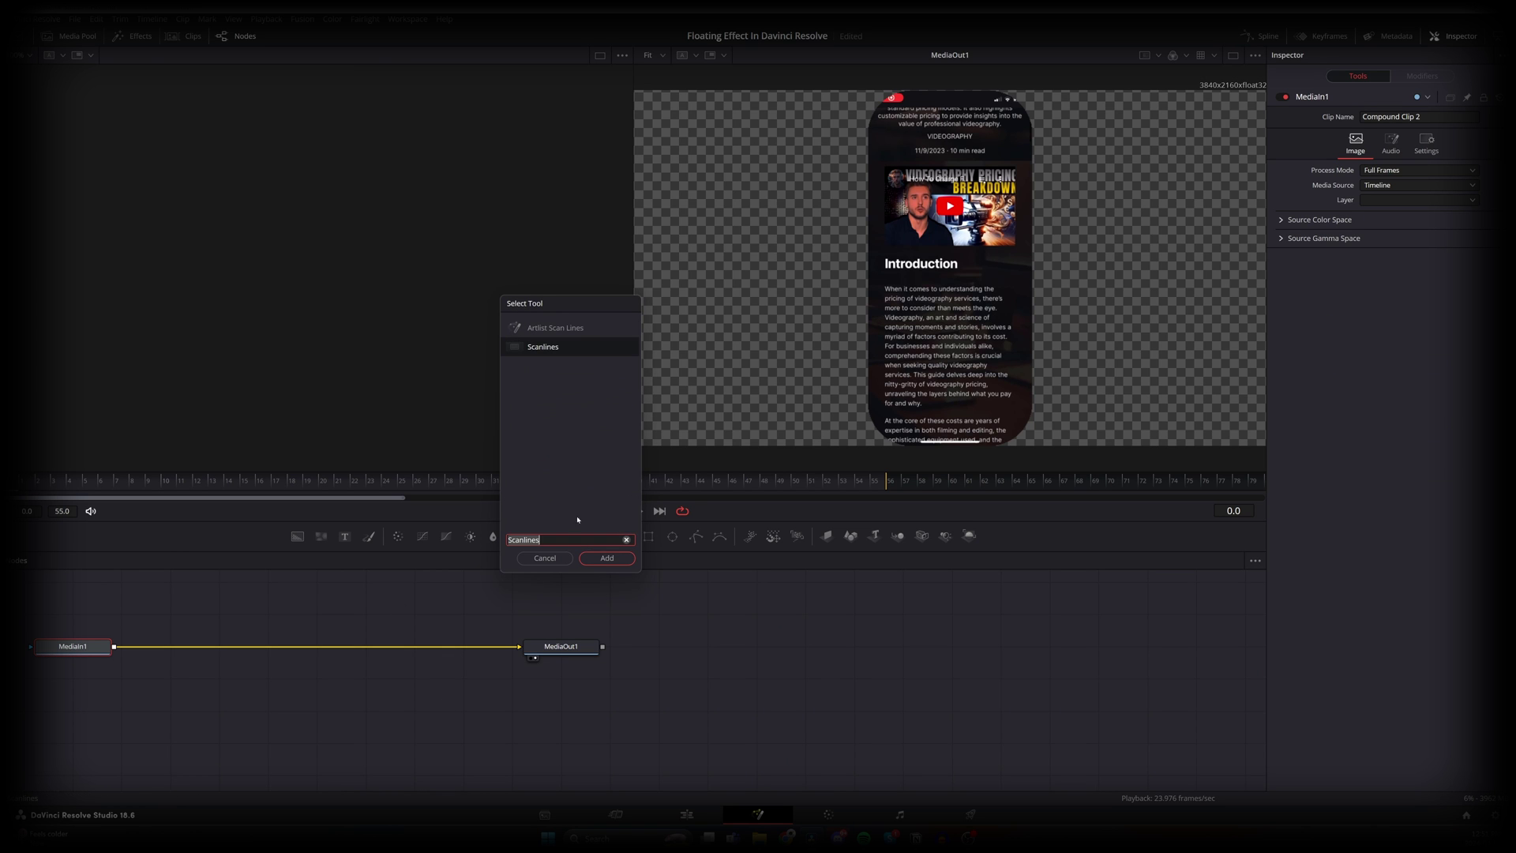
left_click(607, 559)
left_click_drag(183, 646, 243, 648)
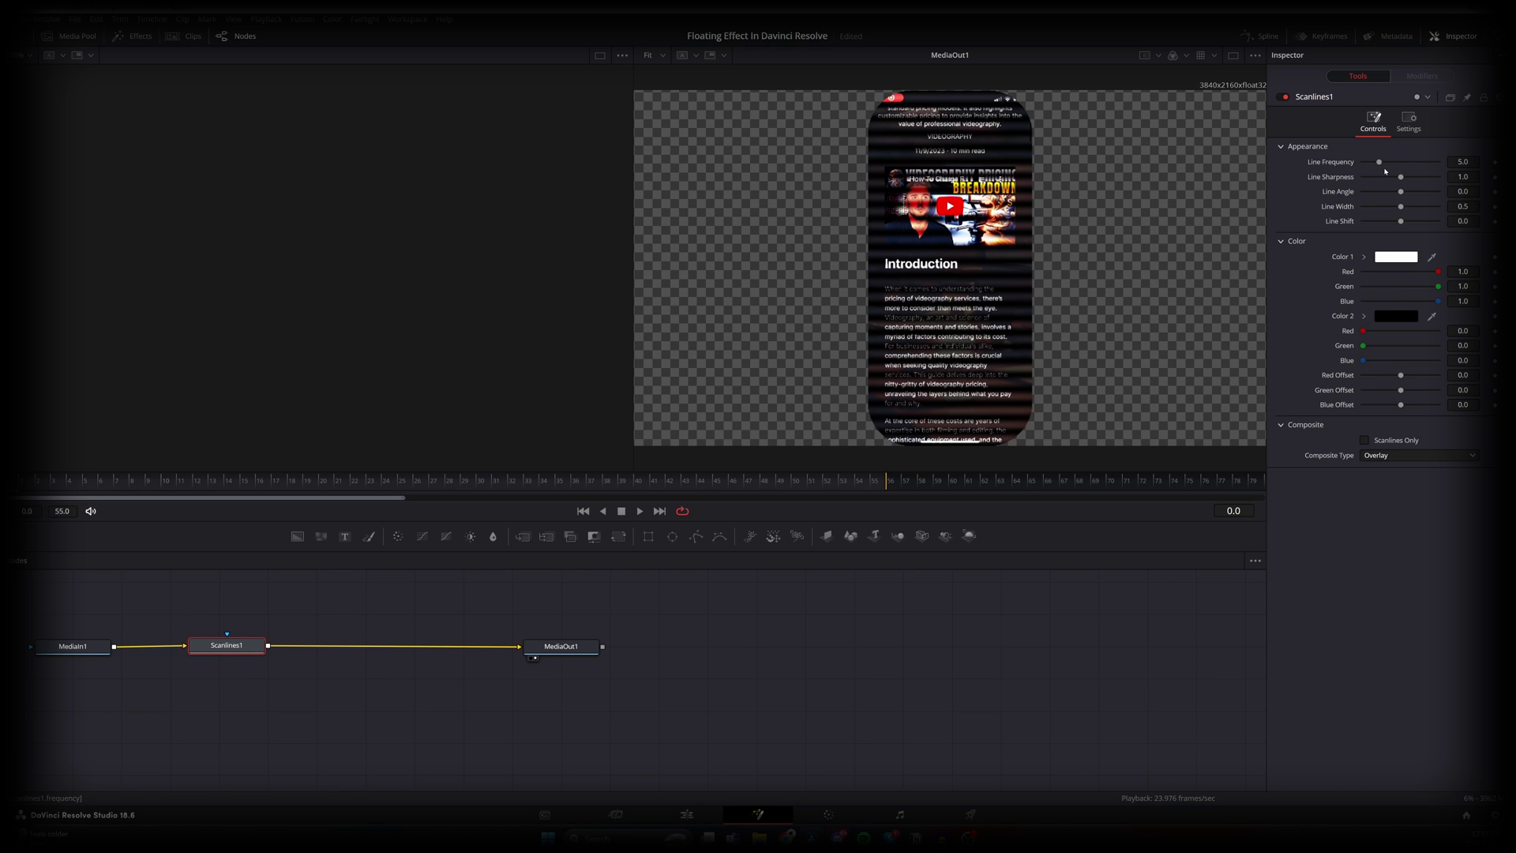
left_click_drag(1380, 162, 1413, 161)
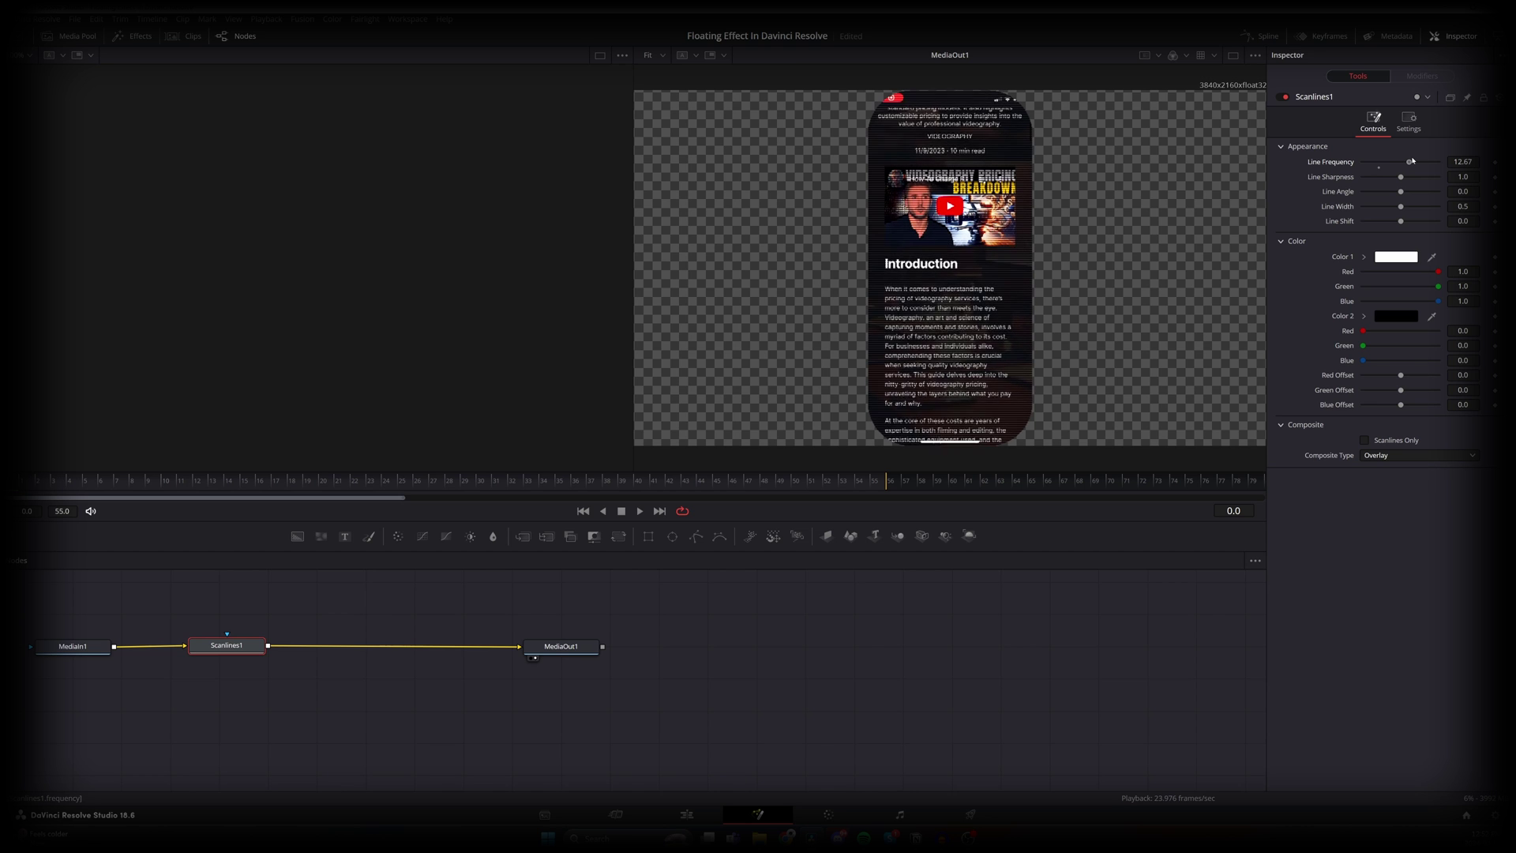
left_click(1396, 258)
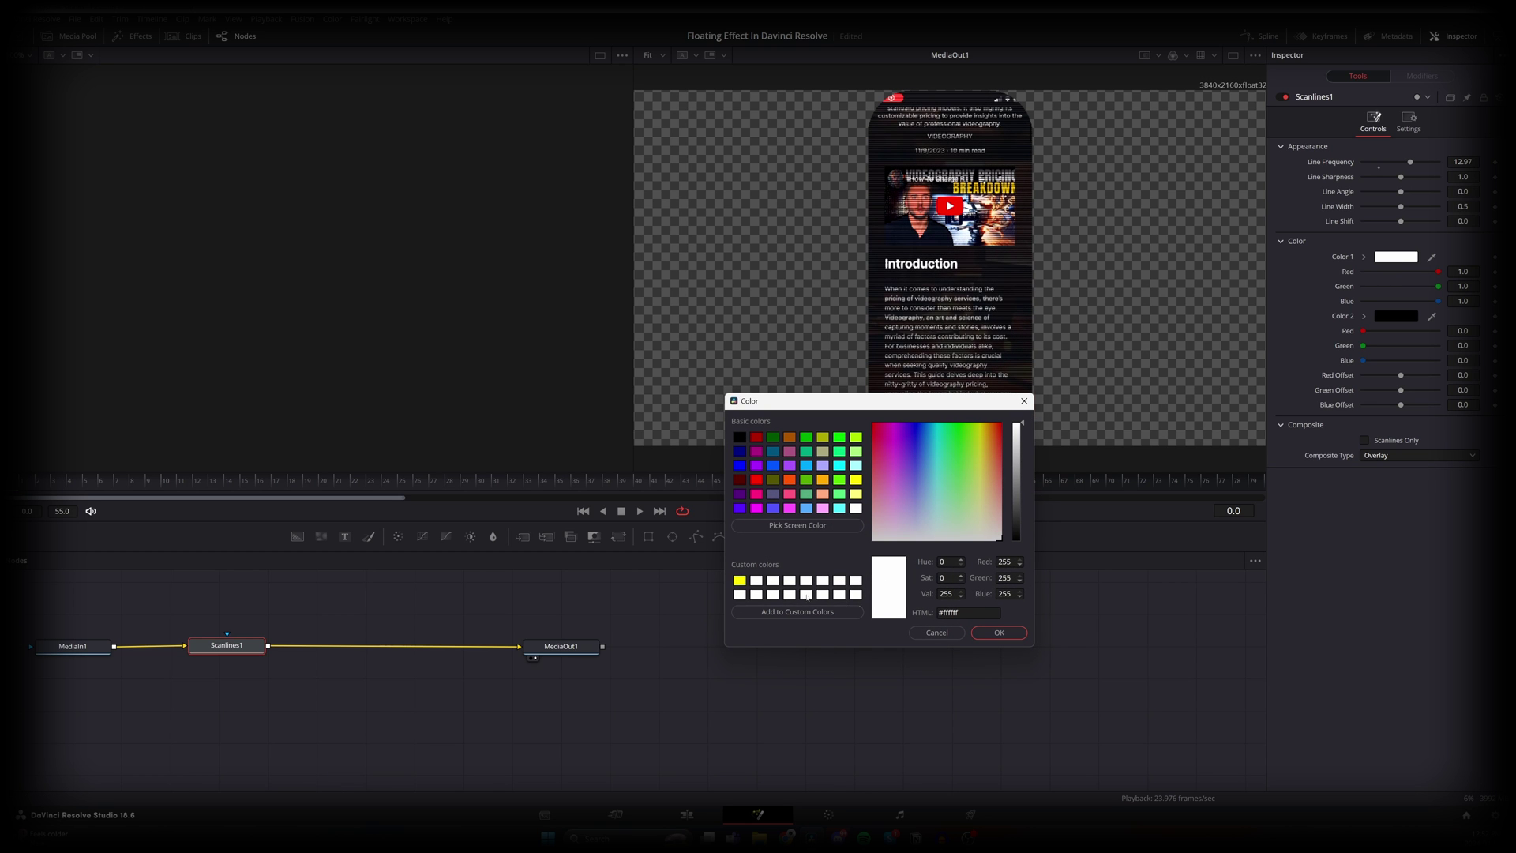
left_click(806, 509)
left_click(999, 632)
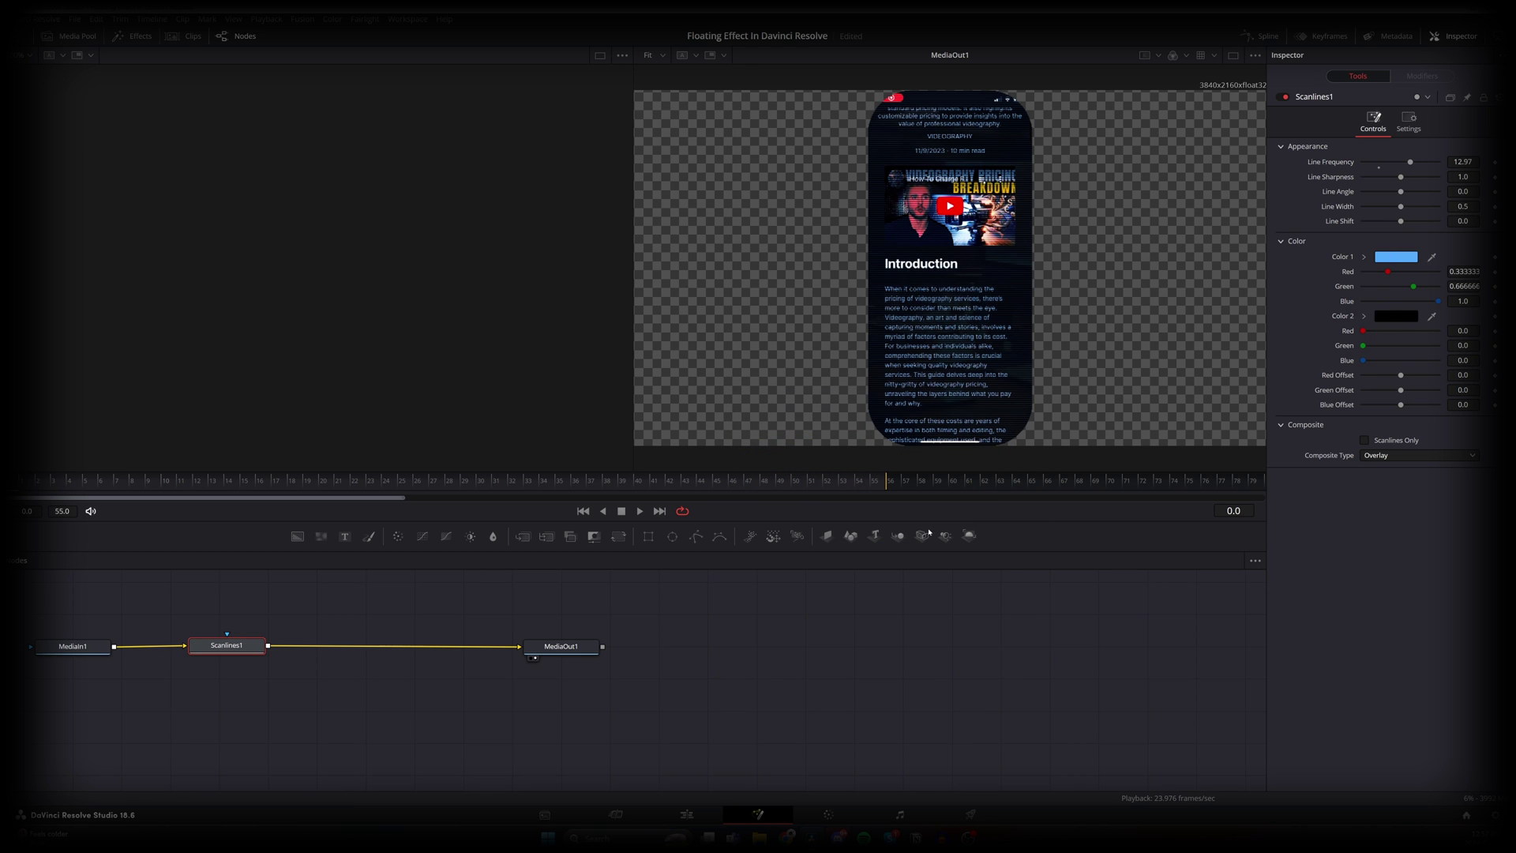
Step: Add a weakened Glow node after Scanlines1, then go back to the Edit page
key("shift+space")
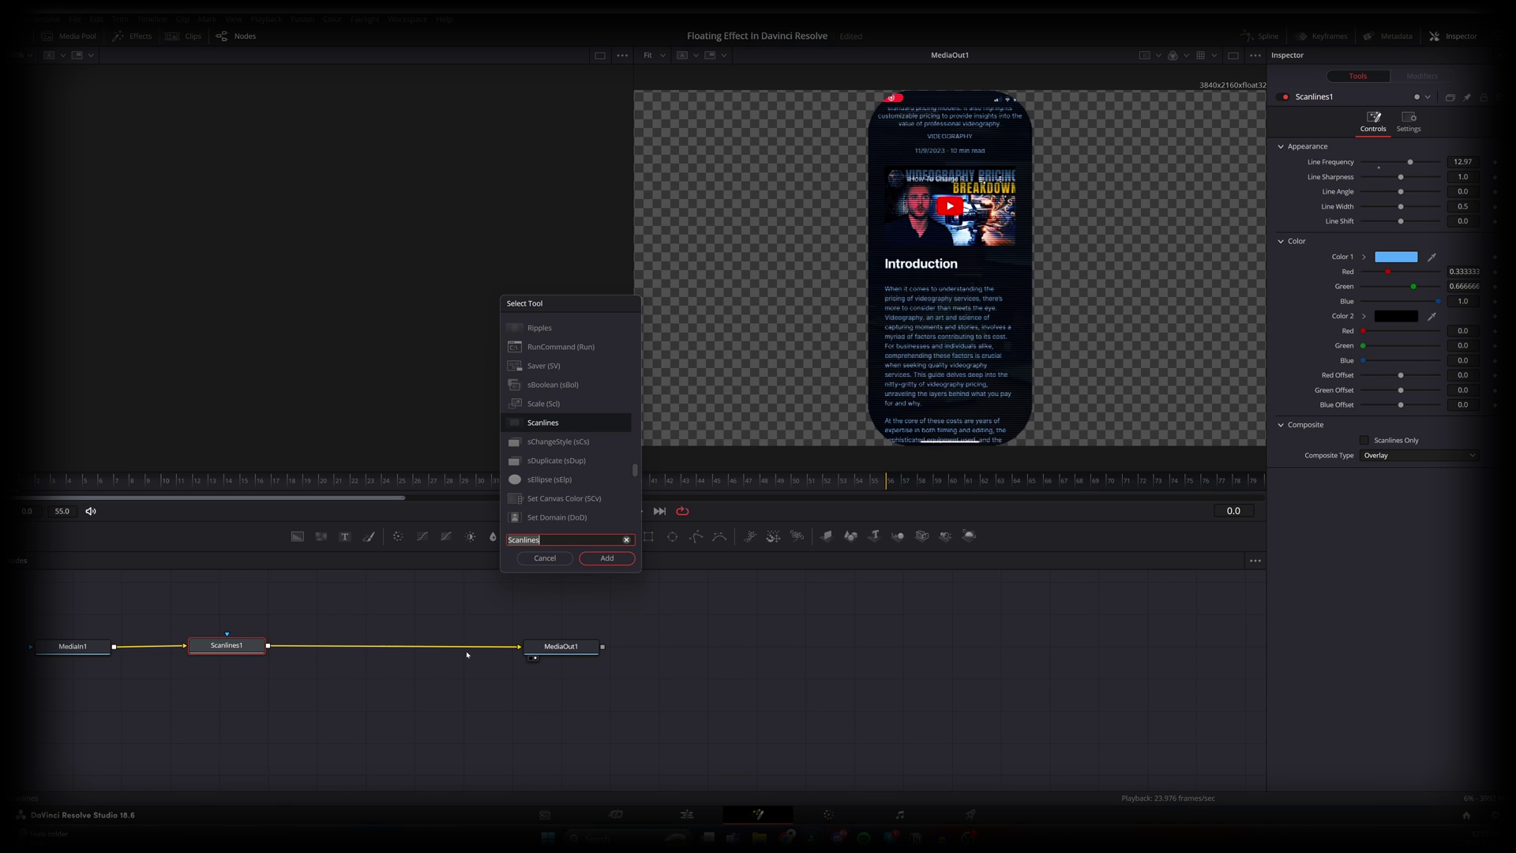
type("glow")
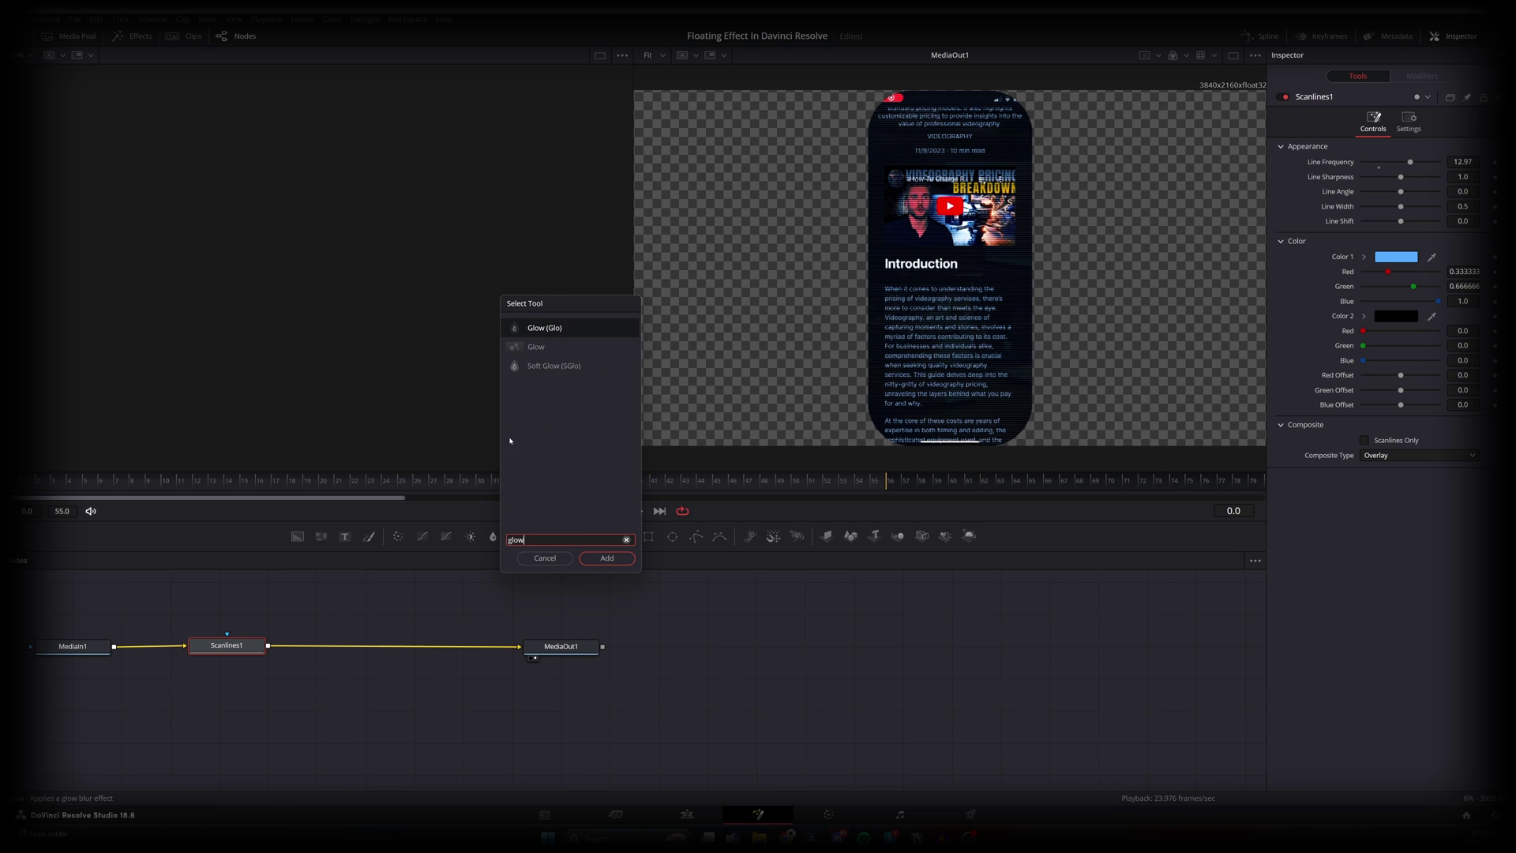
left_click(605, 558)
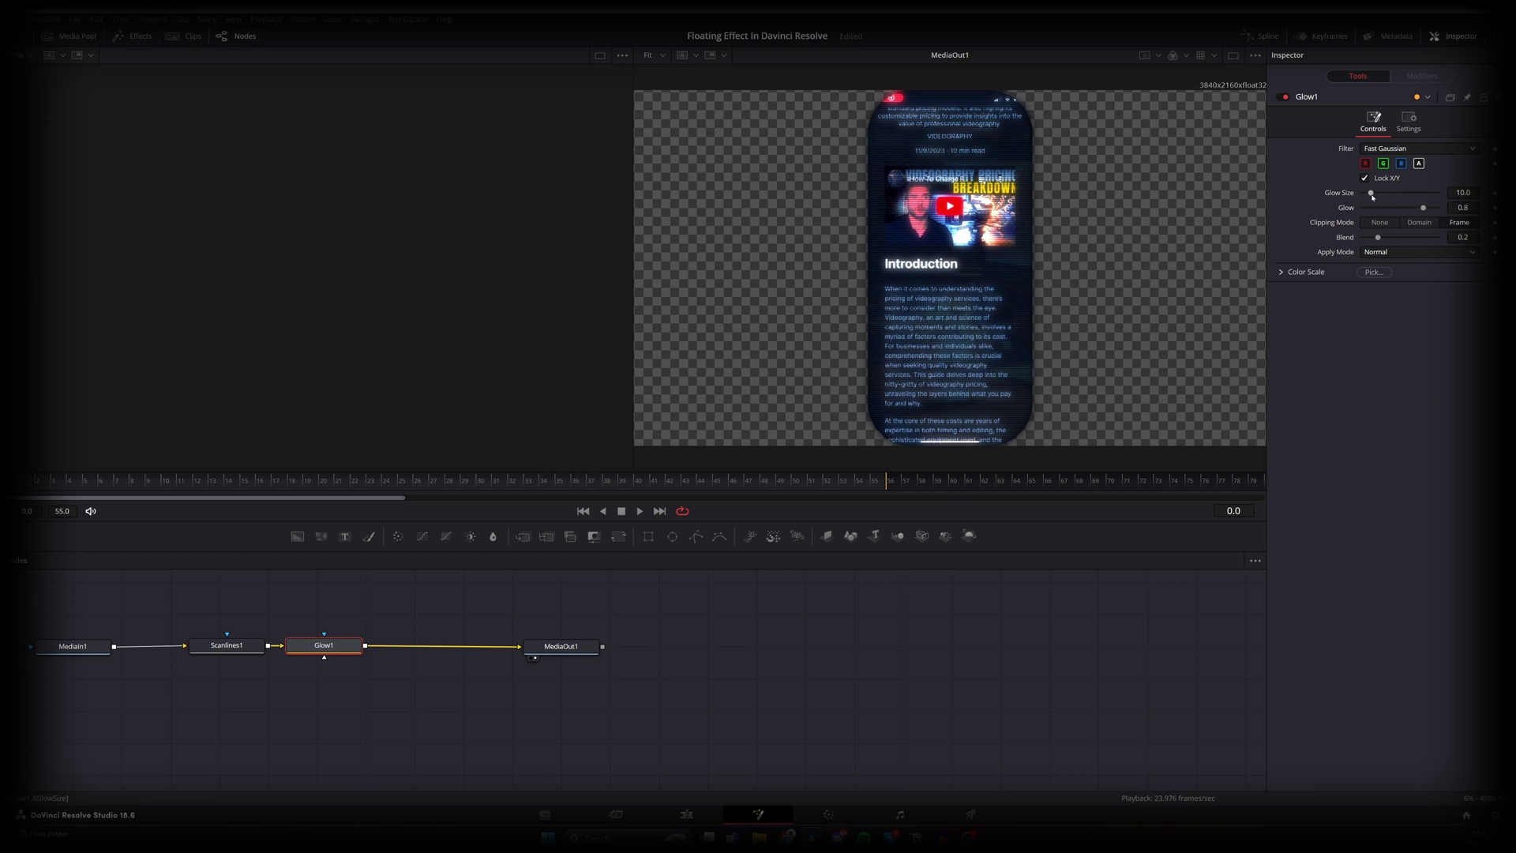
left_click_drag(1424, 211, 1393, 209)
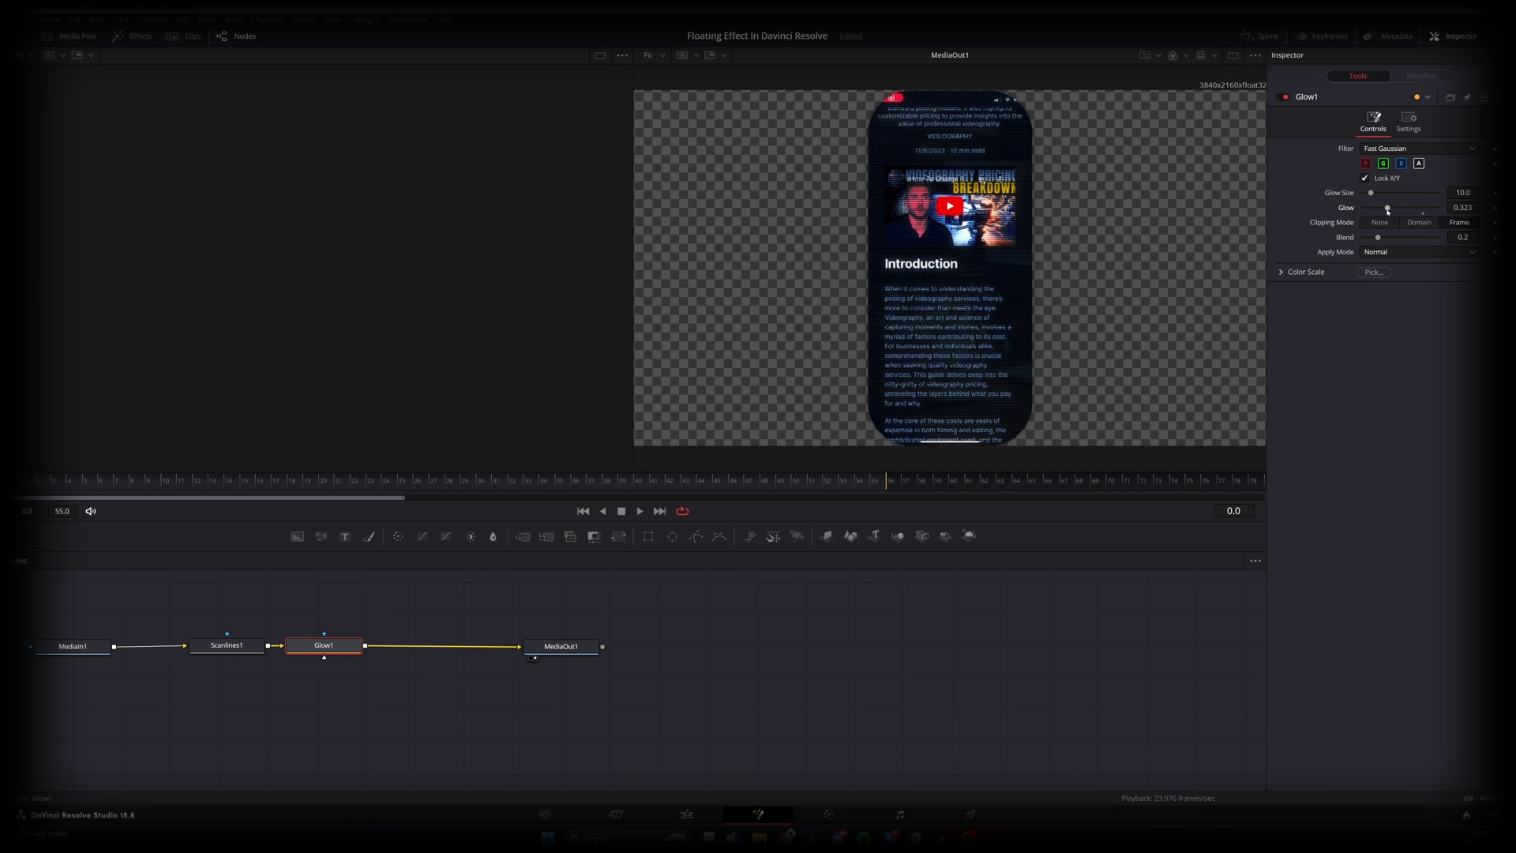
left_click(687, 814)
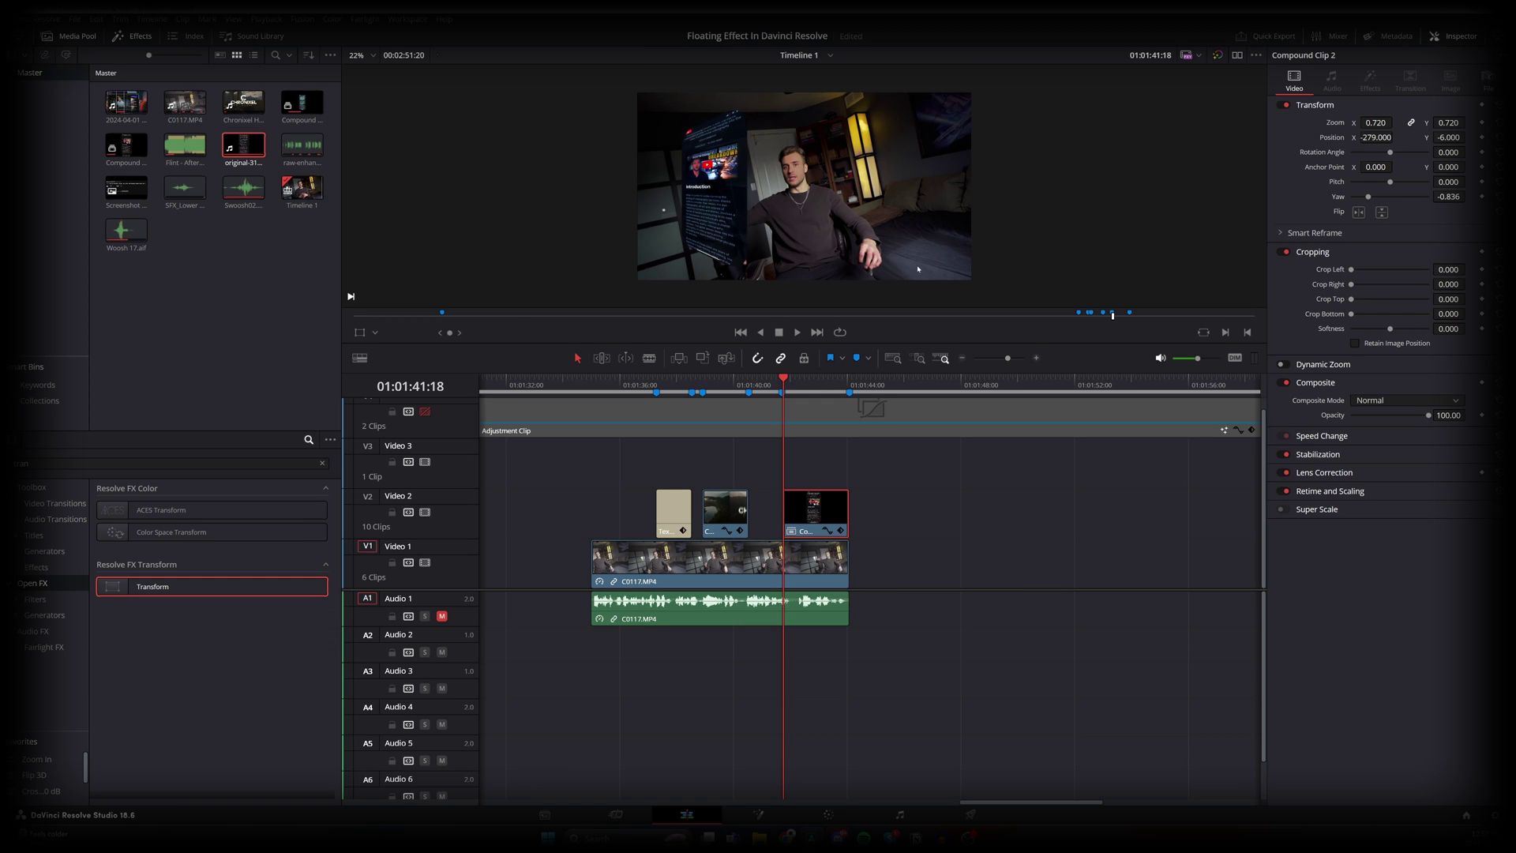
Step: Move the phone overlay slightly left, lower its opacity to 81.68, and preview the edit
left_click_drag(1376, 139, 1366, 139)
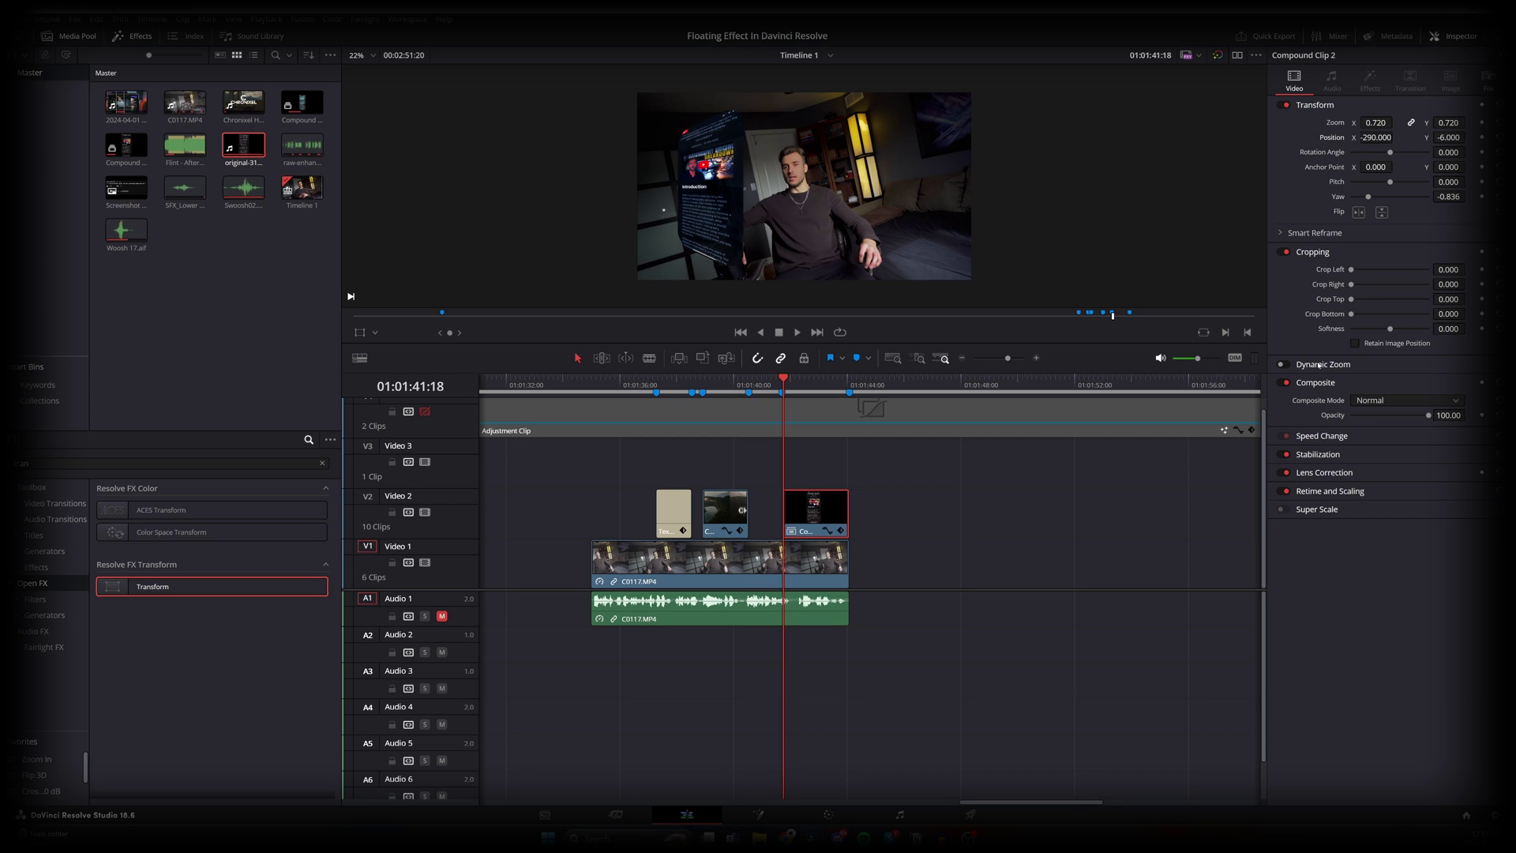
left_click_drag(1426, 420, 1419, 415)
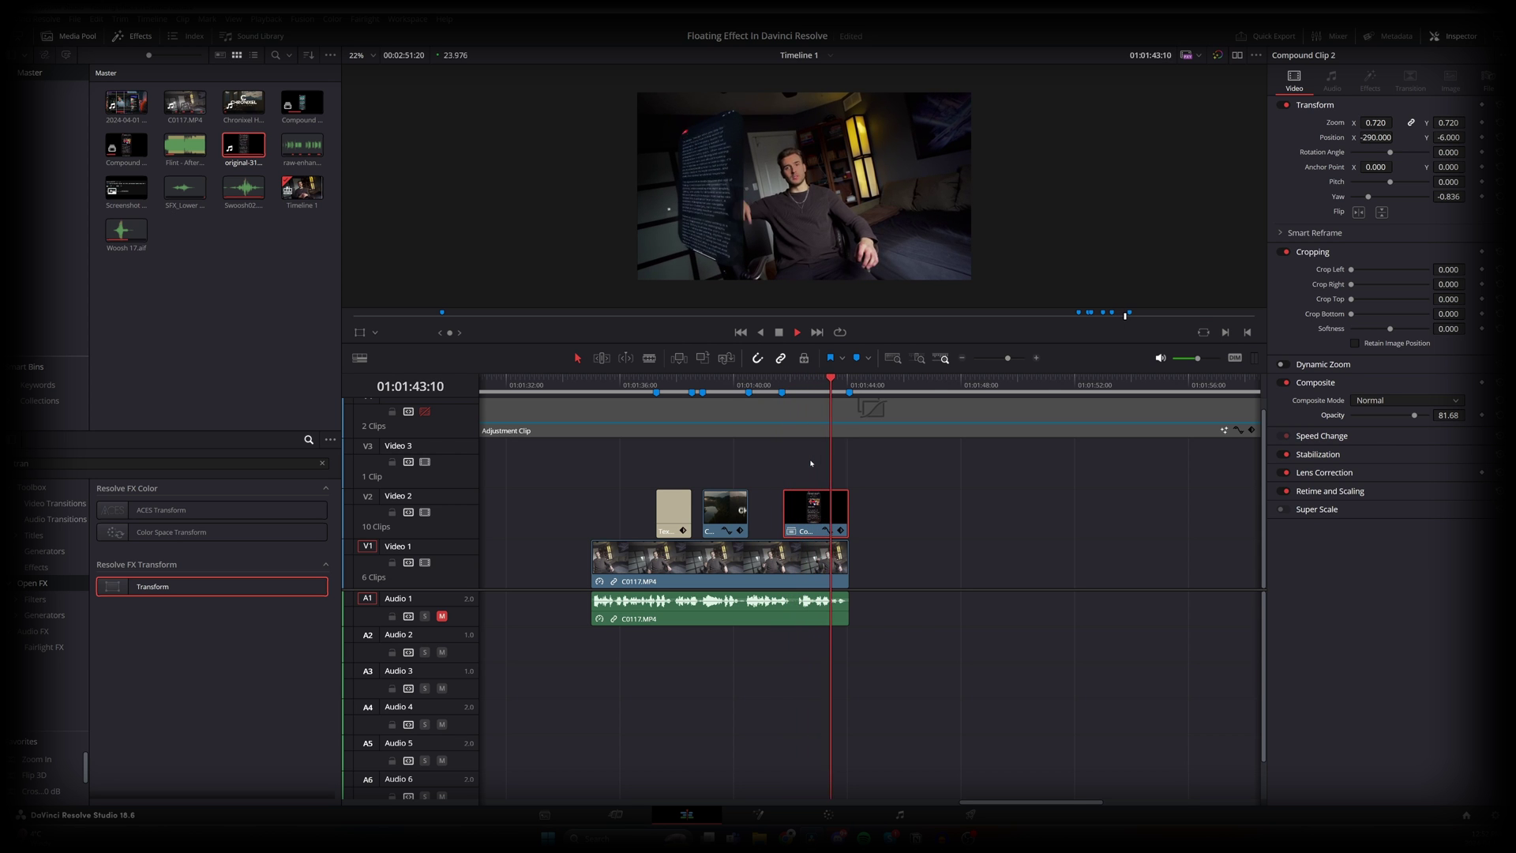
key("Up")
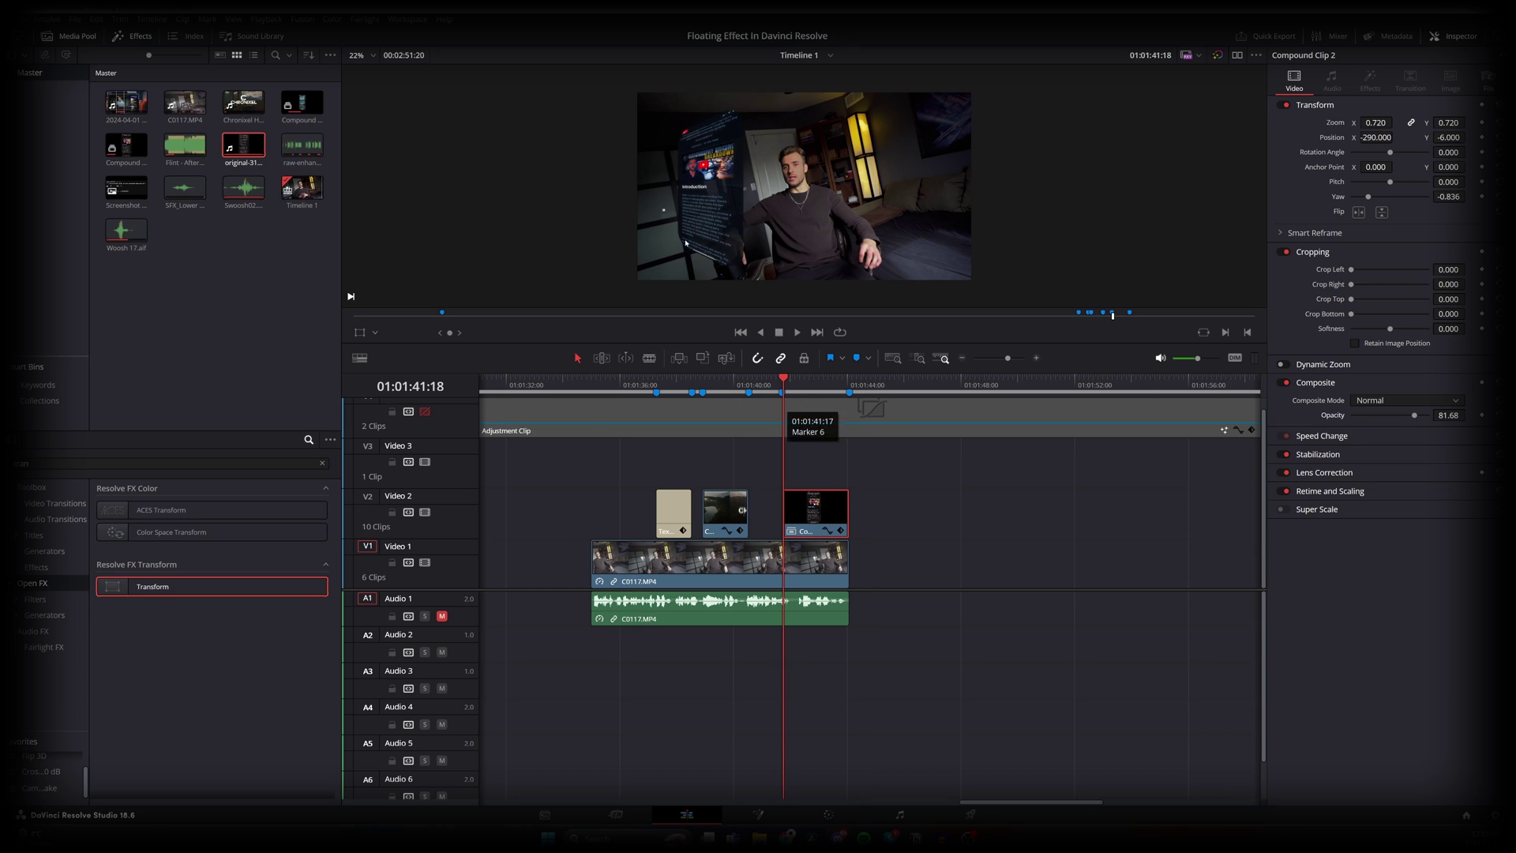
key("space")
key("space")
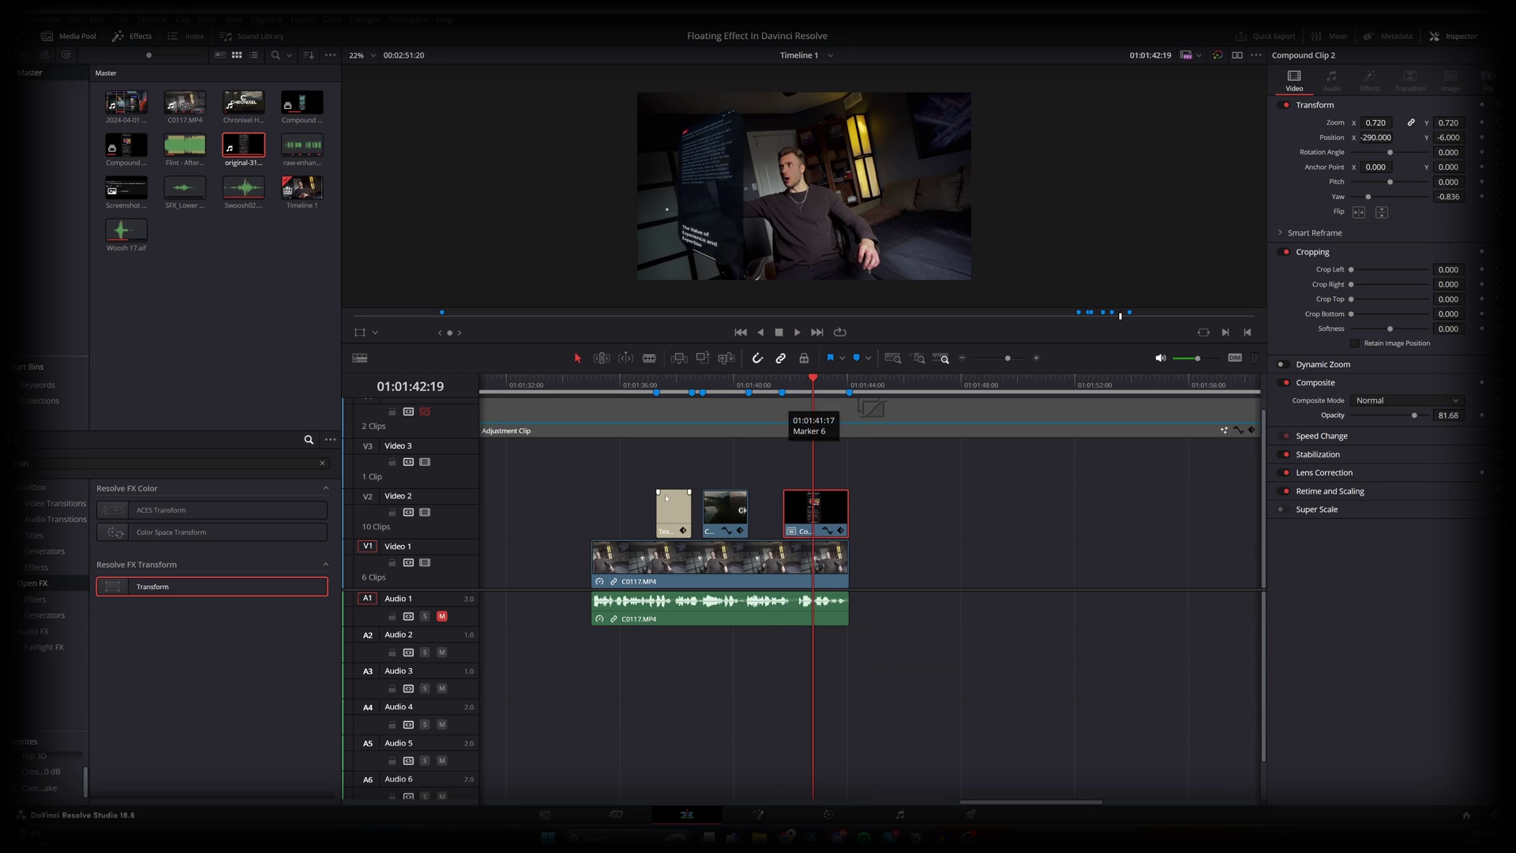
Step: Add Camera Shake to the phone compound clip with PTR Speed 0.075 and a slightly higher Randomness Scale
left_click_drag(39, 787, 860, 521)
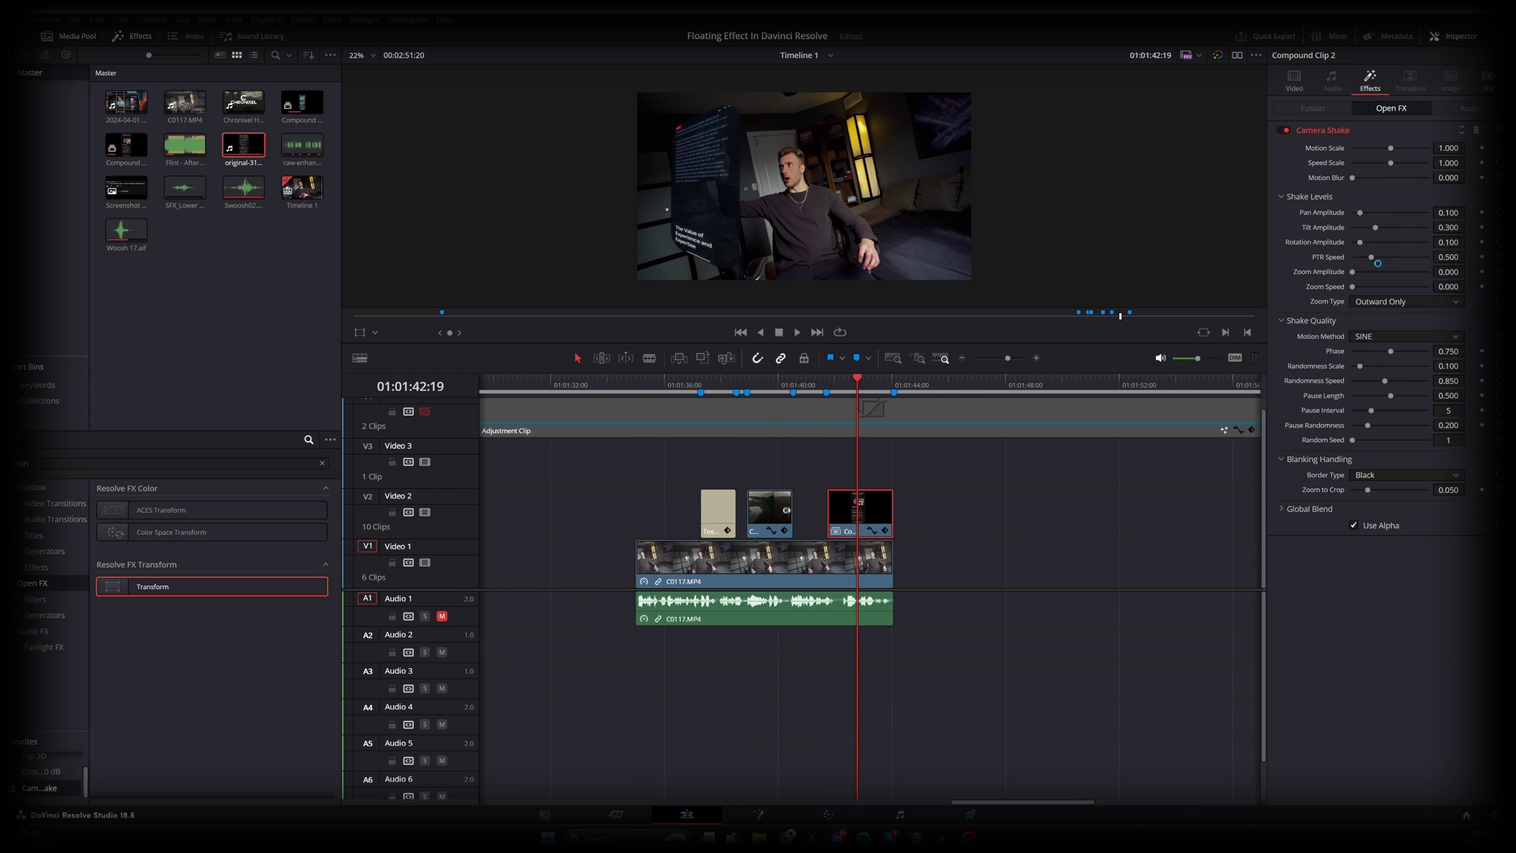
left_click(1448, 257)
type("0.075")
key("Return")
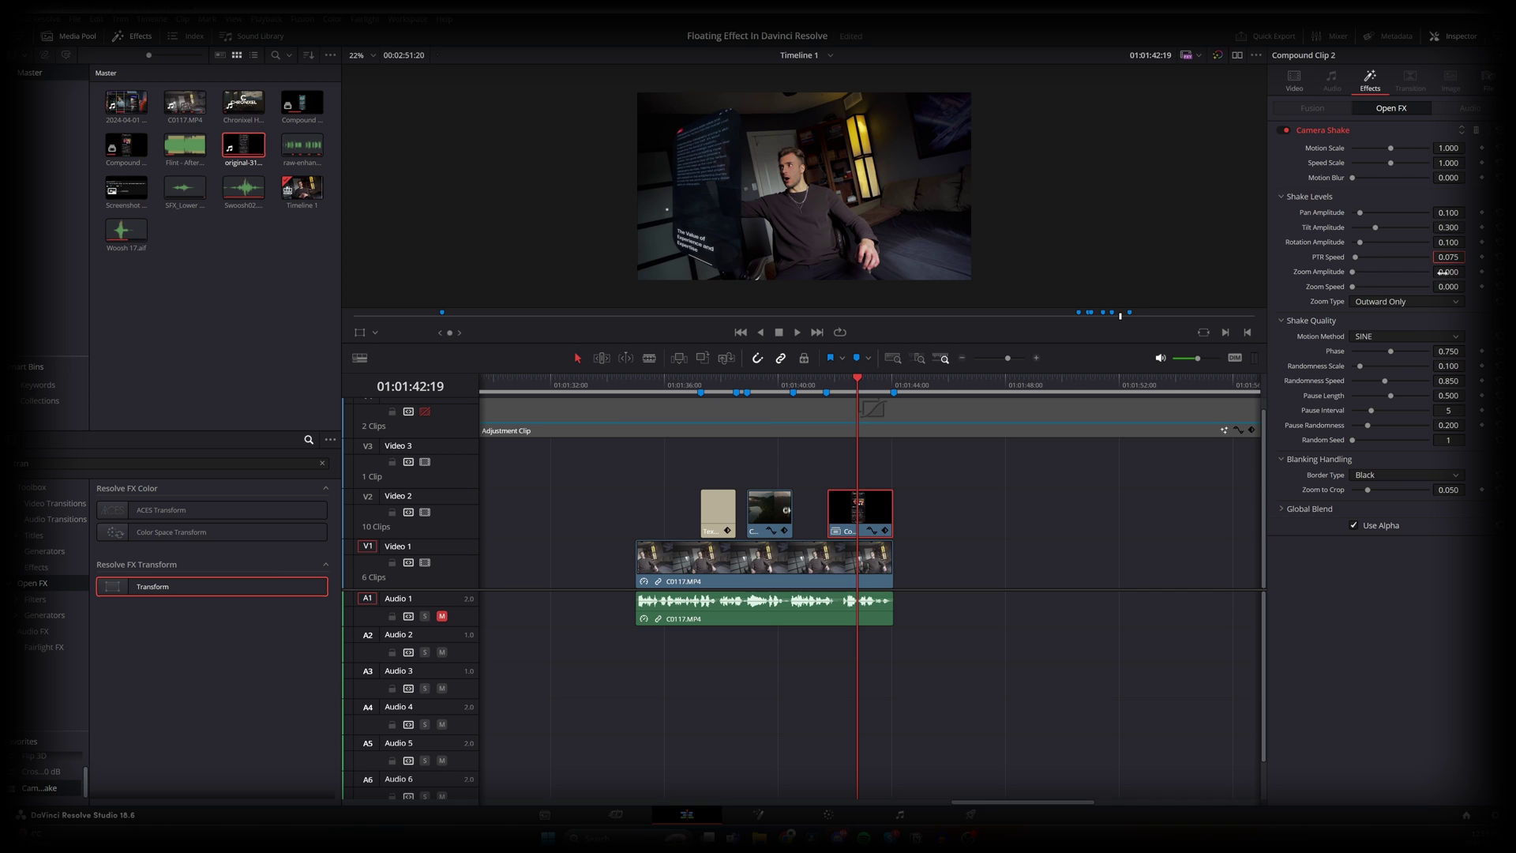
left_click_drag(1360, 367, 1363, 368)
left_click(827, 386)
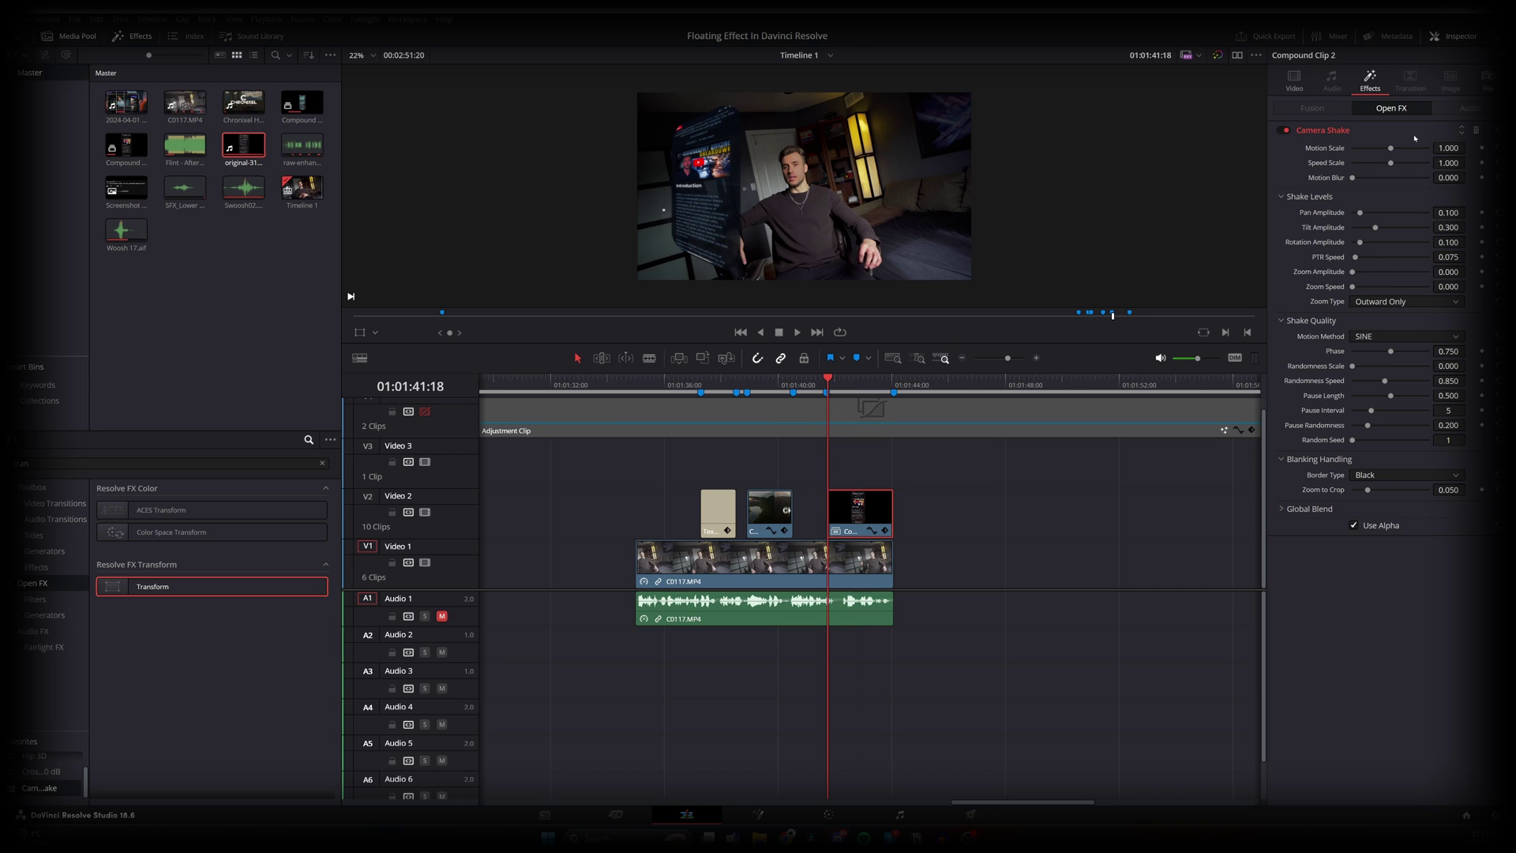
left_click(1293, 79)
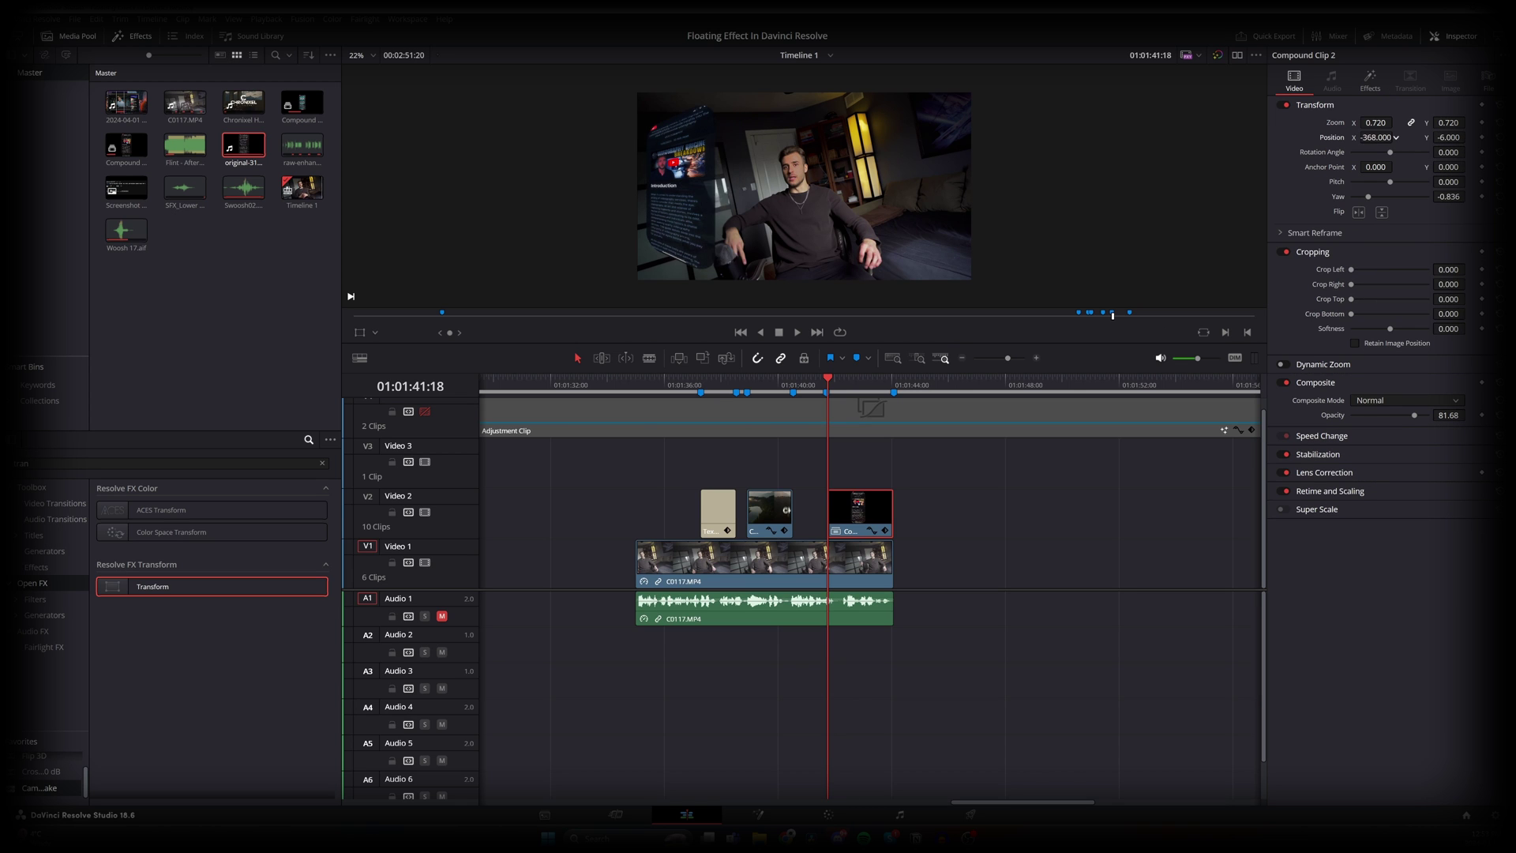
Step: Fine-tune the phone overlay's Position Y to about 6 and replay the shot from 01:01:41:19
left_click_drag(1473, 138, 1466, 137)
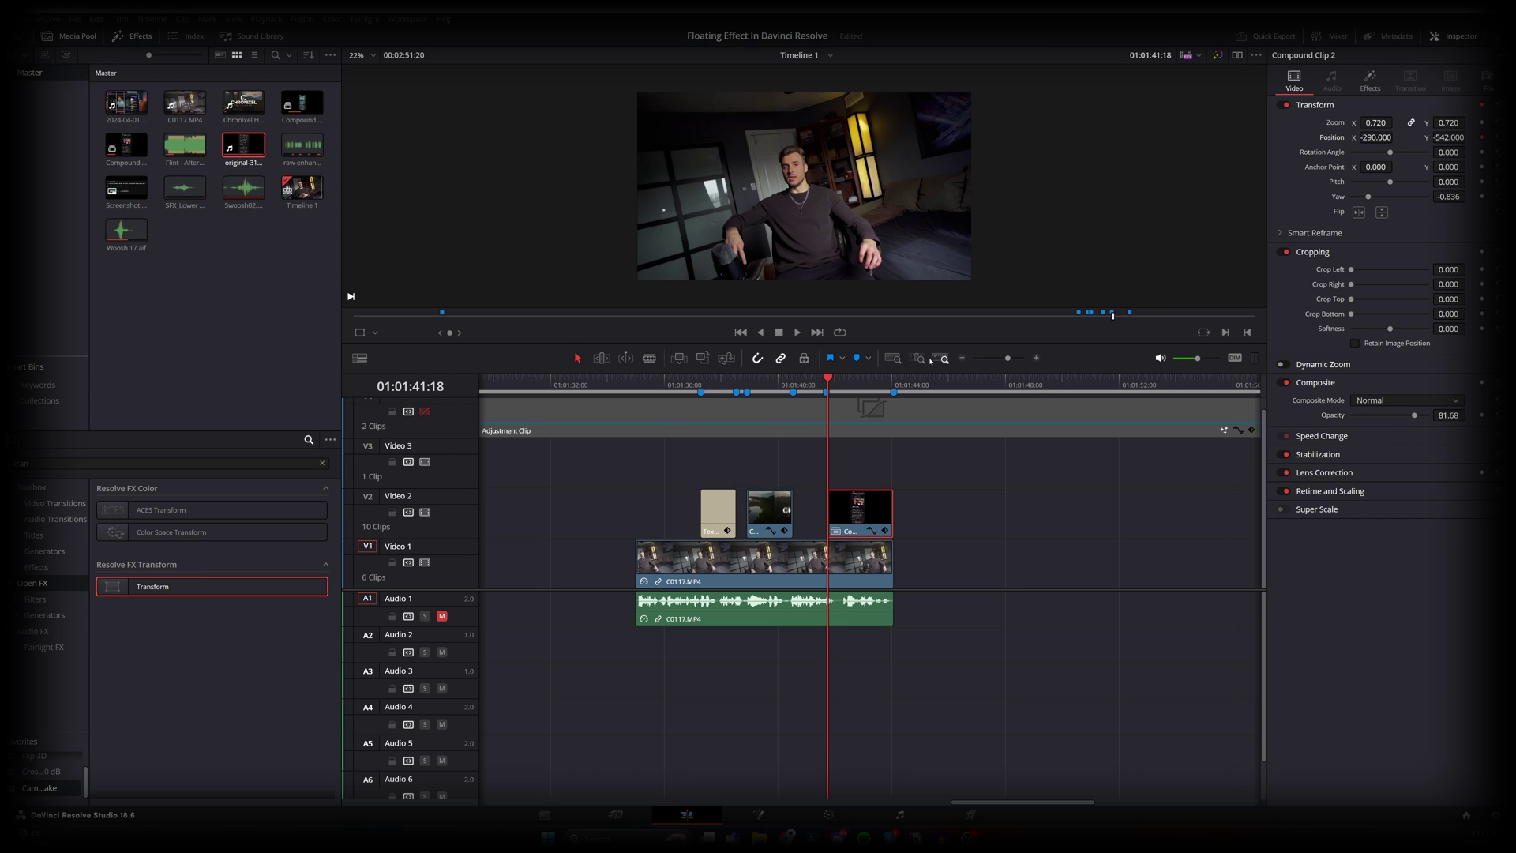
key("space")
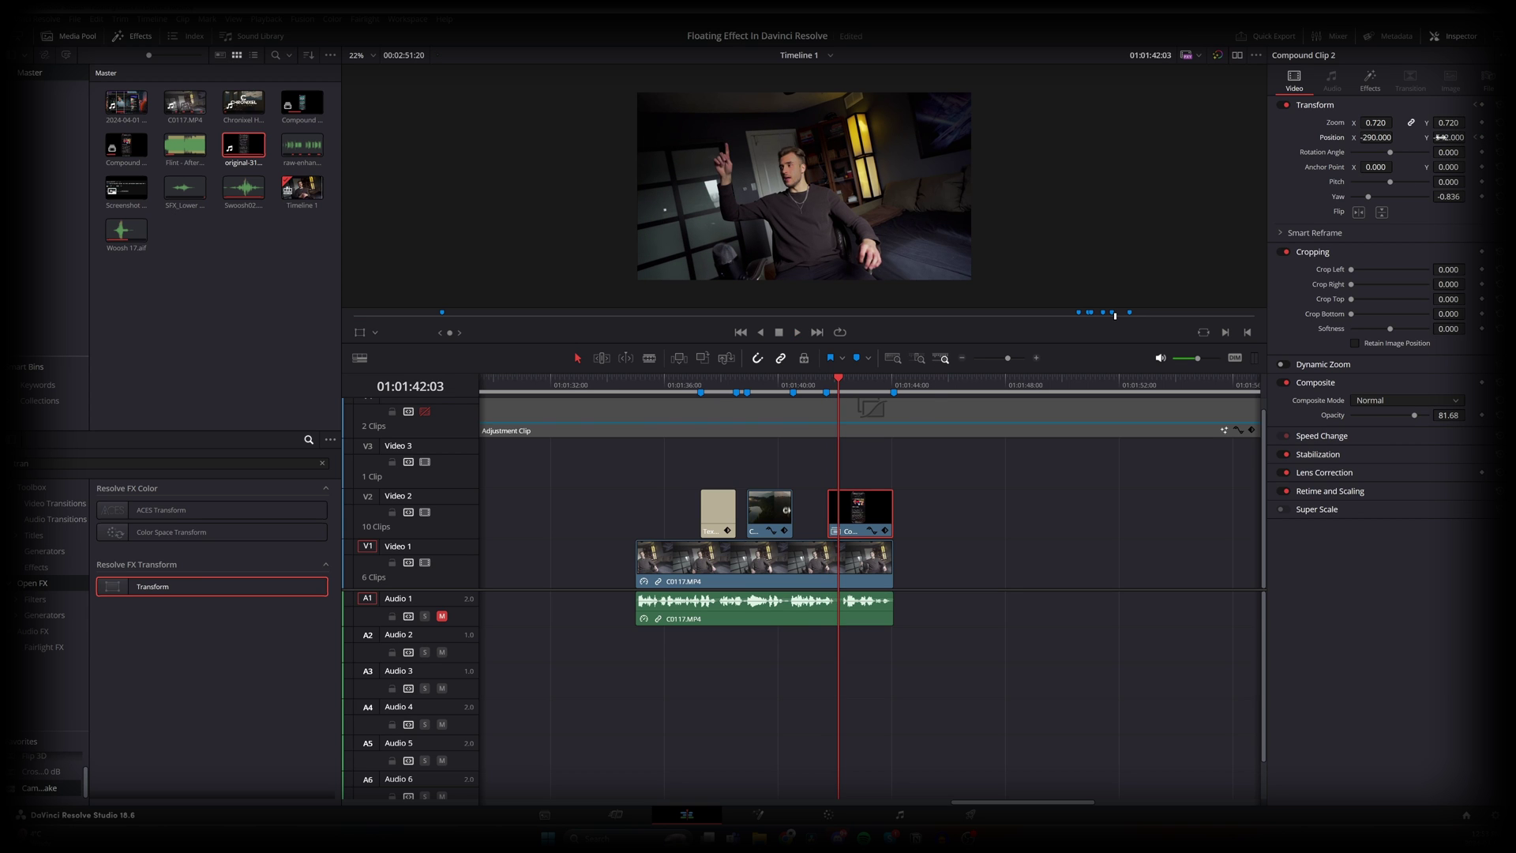
left_click_drag(1449, 138, 1467, 137)
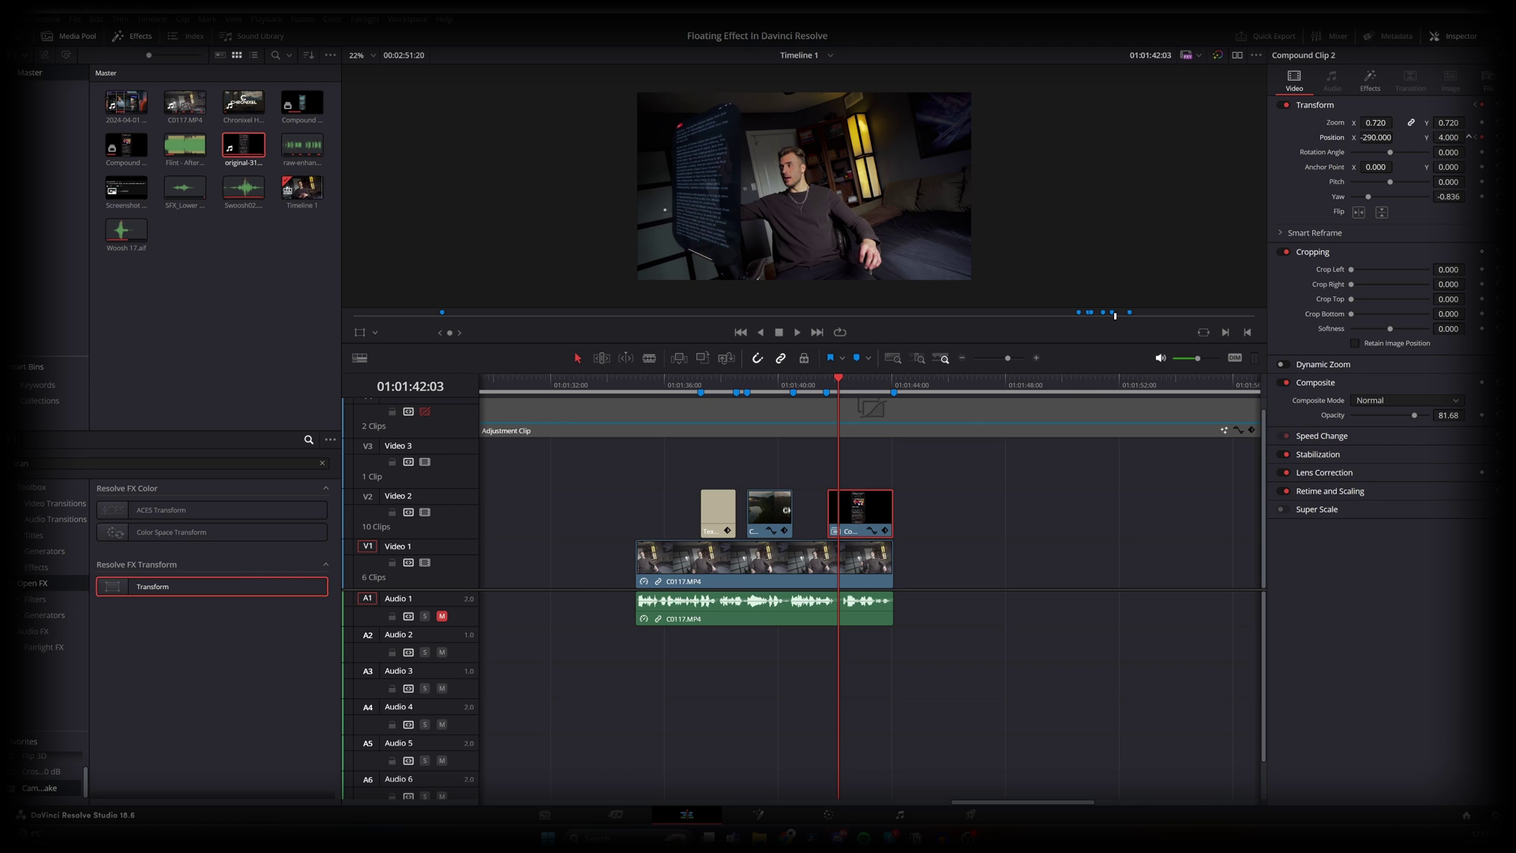
left_click(829, 382)
key("space")
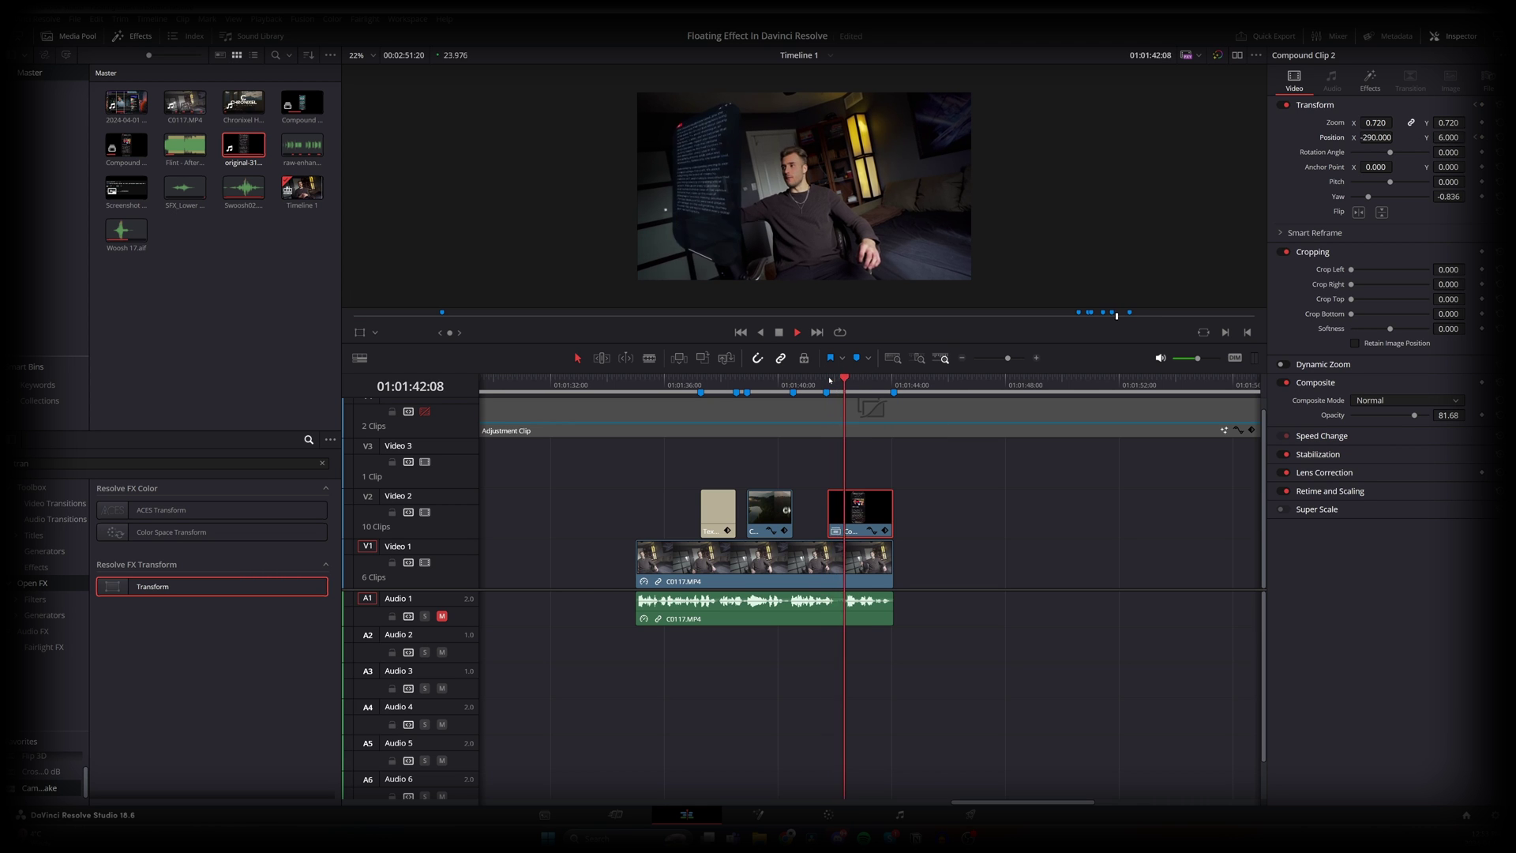
left_click(699, 386)
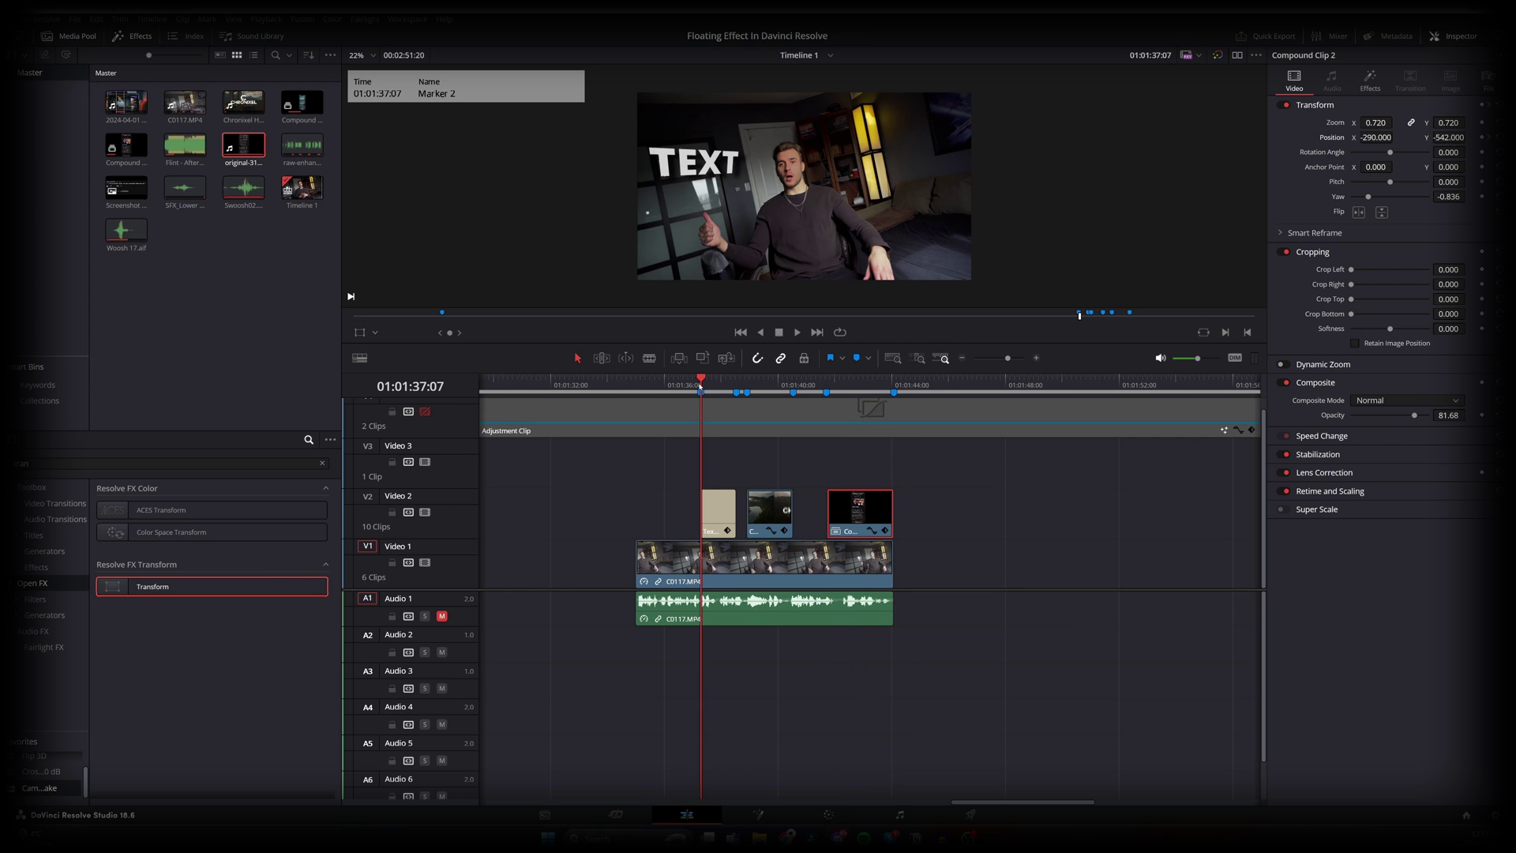
key("space")
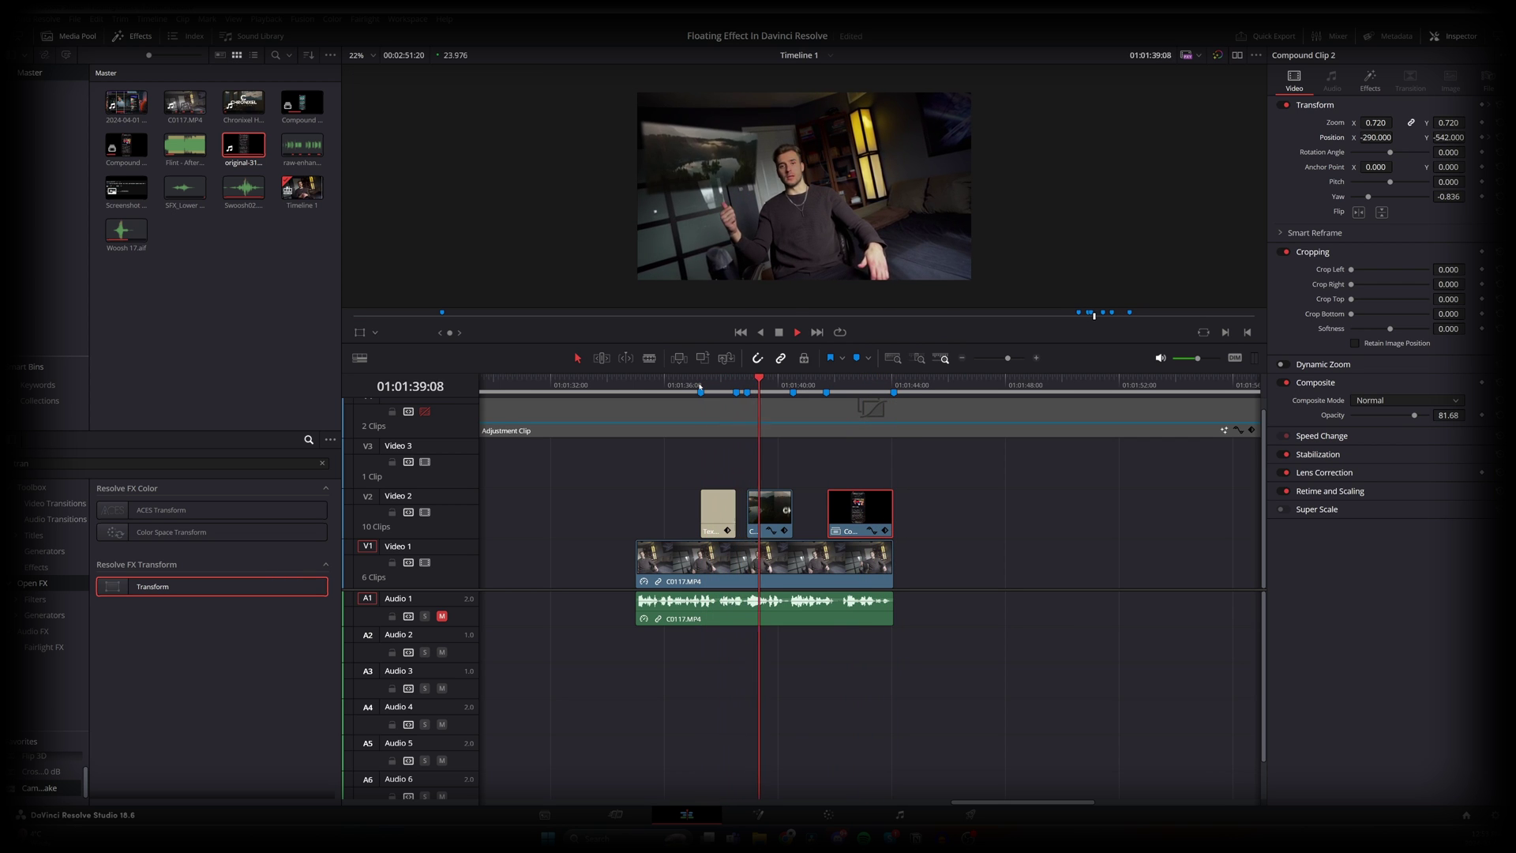